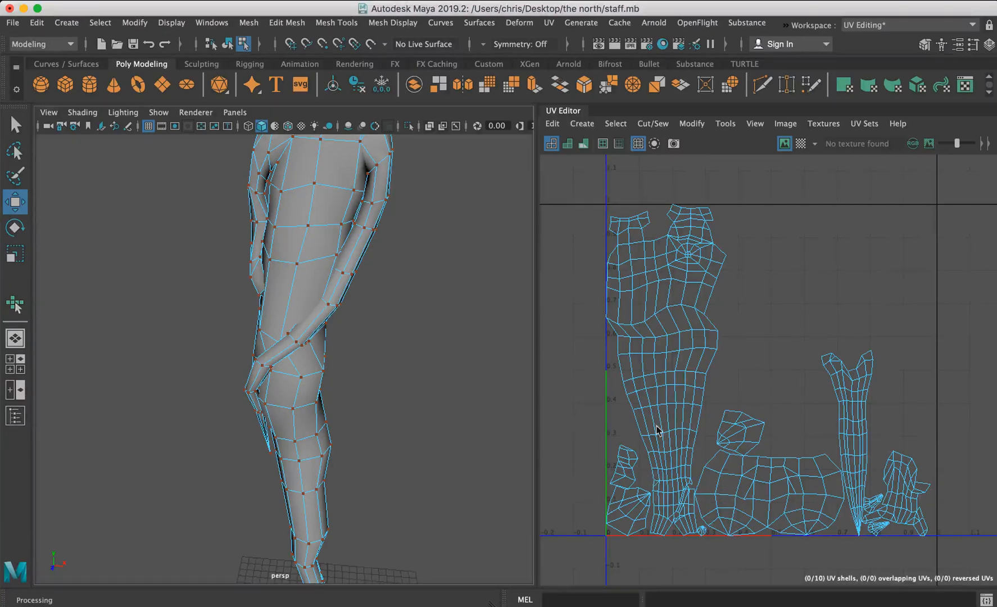
Examine the figure from head to foot, temporarily displaying the checker pattern to judge its UV scale.
right_click_drag(413, 246, 313, 251, "alt")
middle_click_drag(352, 160, 354, 312, "alt")
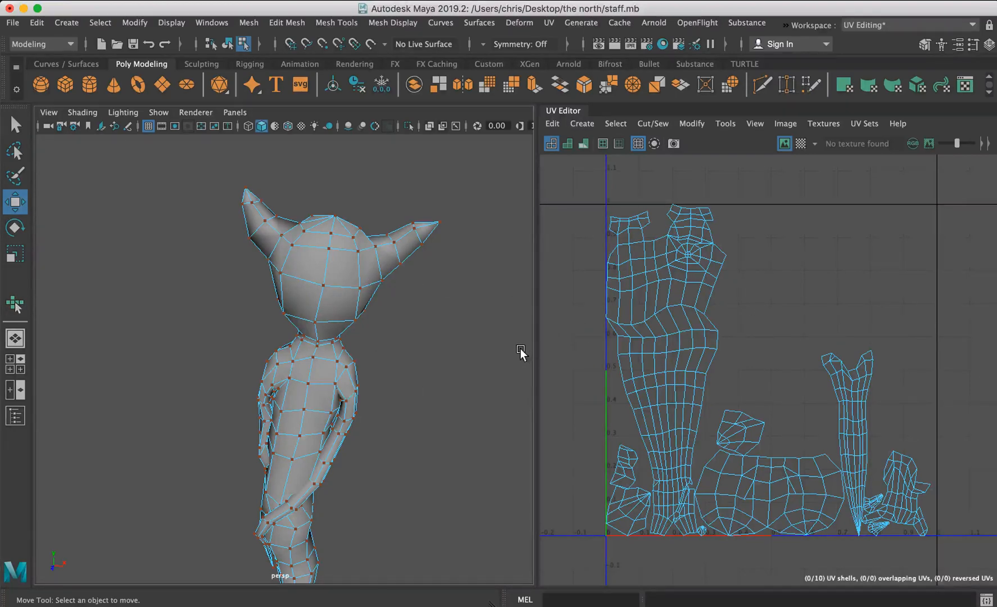
middle_click_drag(419, 386, 397, 279, "alt")
right_click_drag(397, 279, 339, 233, "alt")
left_click_drag(338, 233, 270, 308, "alt")
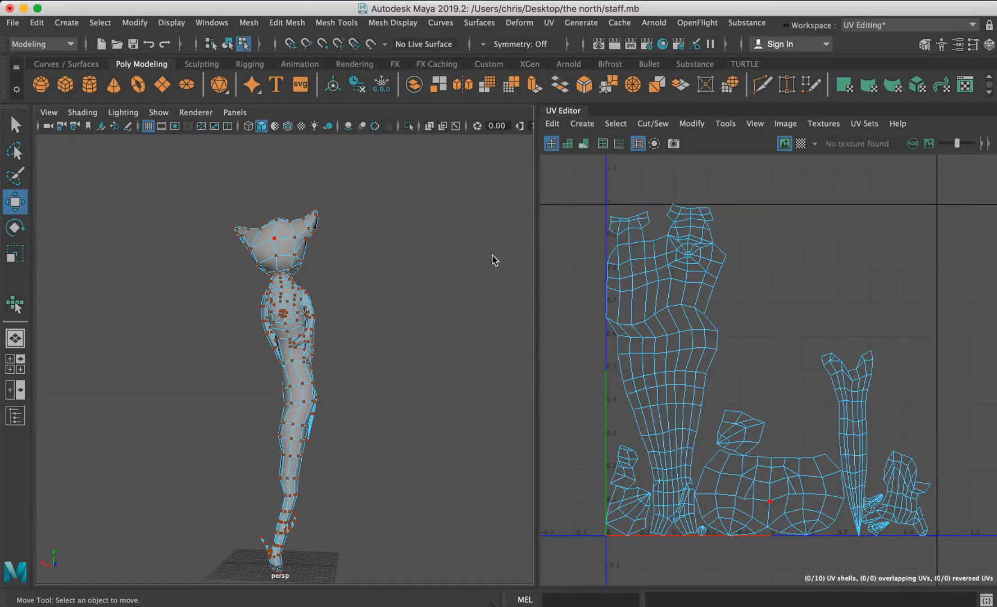
left_click_drag(323, 356, 342, 363, "alt")
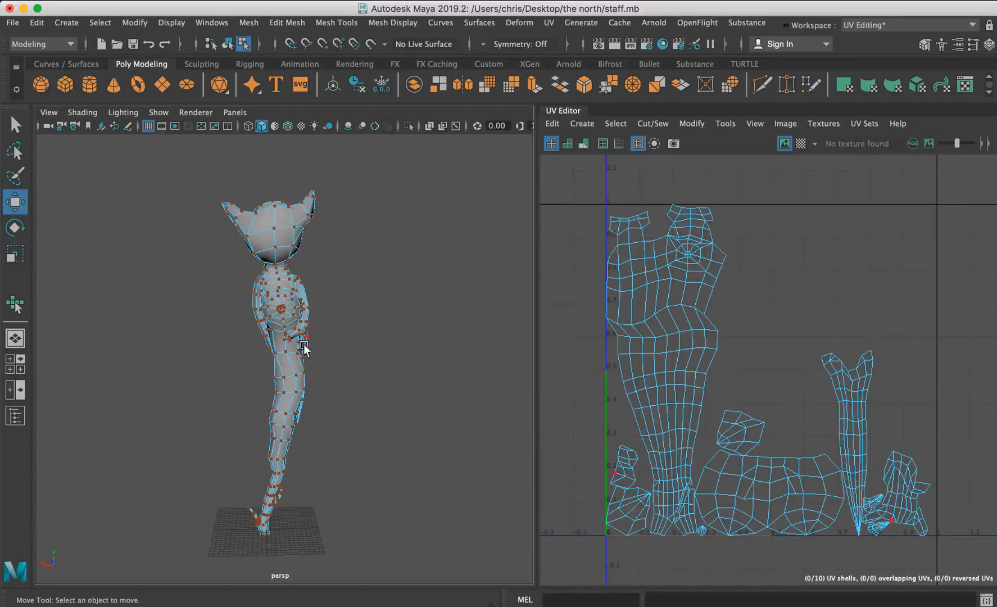
left_click(821, 124)
left_click(844, 150)
right_click_drag(281, 236, 220, 269, "alt")
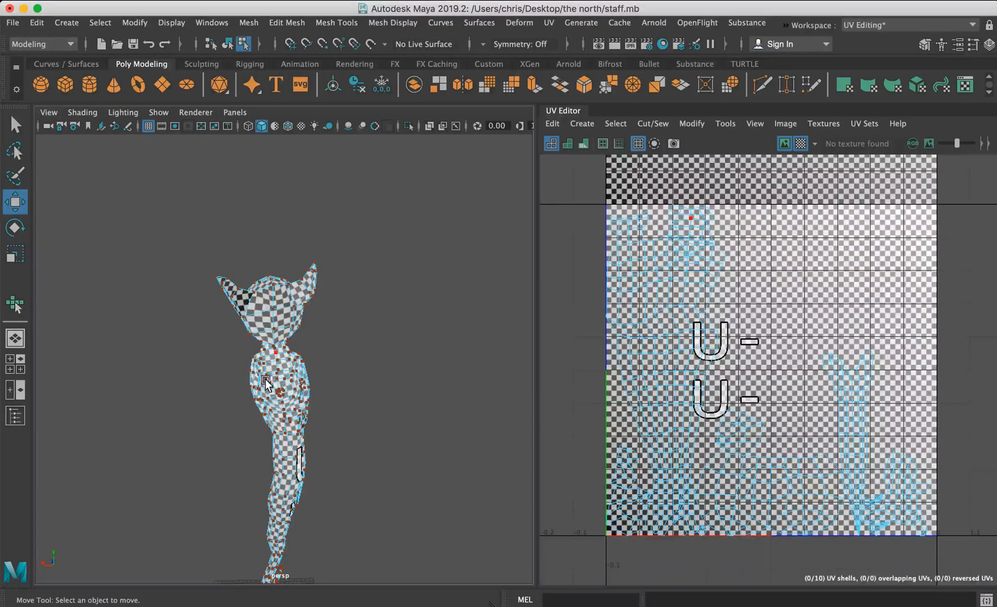
right_click_drag(256, 325, 383, 283, "alt")
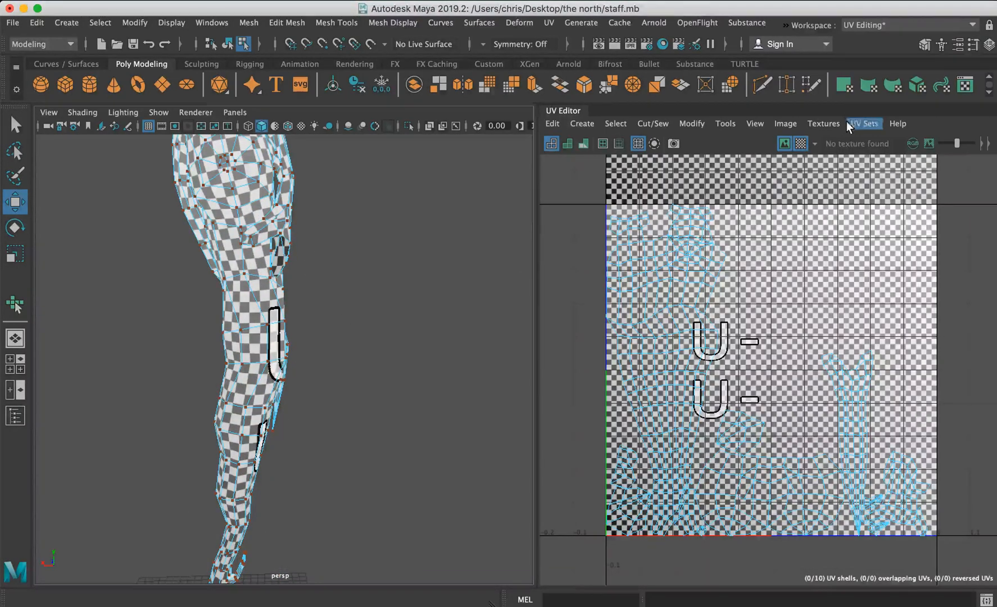
left_click(825, 124)
left_click(840, 148)
right_click_drag(329, 419, 374, 274, "alt")
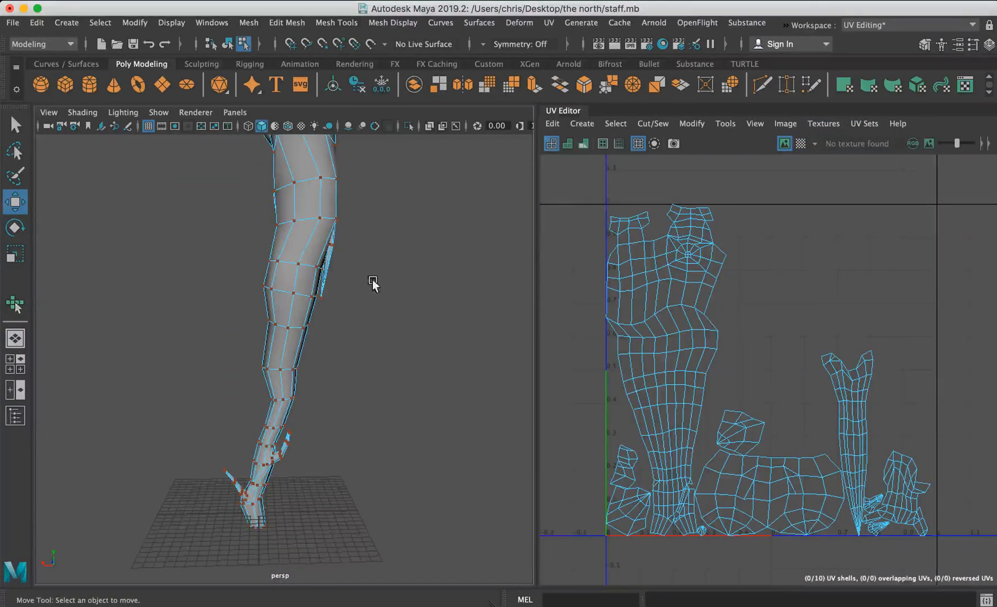
Move the tiny UV shell of the staff's bottom cap to the empty upper-right area of the UV tile and greatly enlarge it.
left_click(704, 530)
left_click_drag(704, 530, 938, 284)
key("r")
key("w")
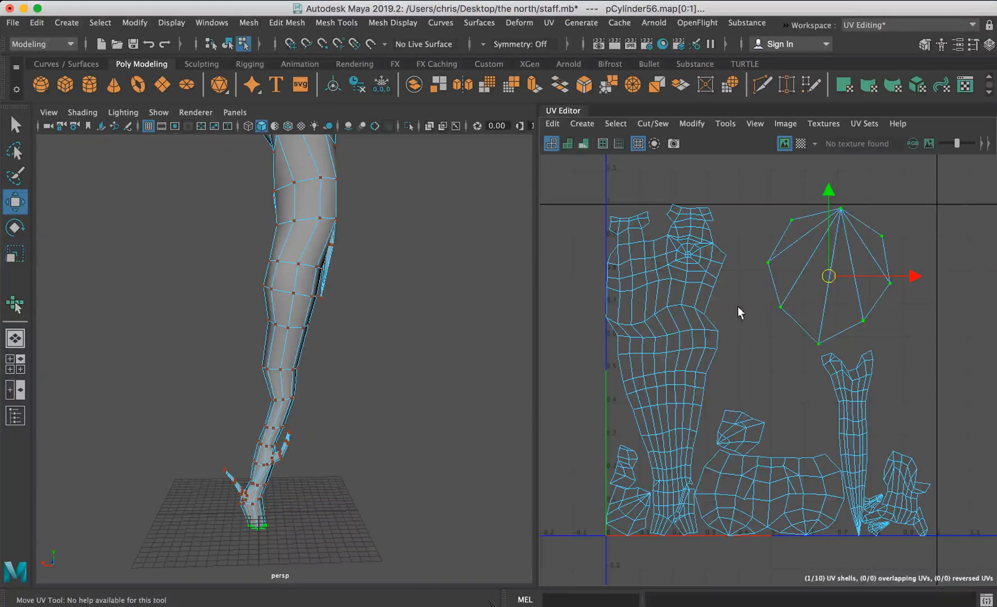
Pull the small UV shell of the spike above the foot out beside the enlarged cap shell and scale it up.
key("f")
left_click_drag(440, 338, 265, 337, "alt")
right_click_drag(265, 338, 232, 205, "alt")
middle_click_drag(382, 150, 375, 346, "alt")
right_click_drag(375, 346, 286, 237, "alt")
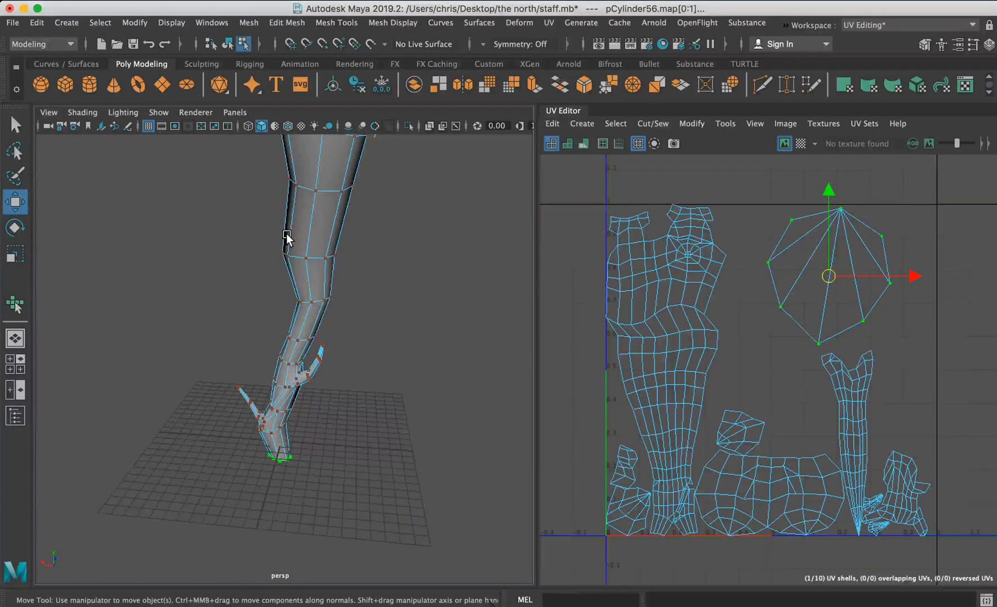
left_click(874, 508)
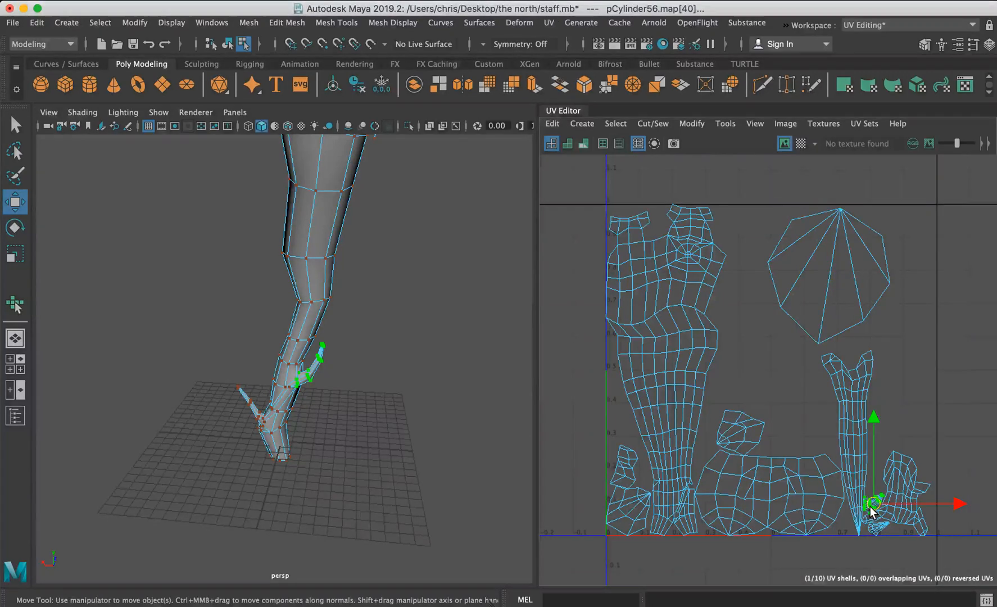
right_click_drag(430, 329, 229, 212, "alt")
key("r")
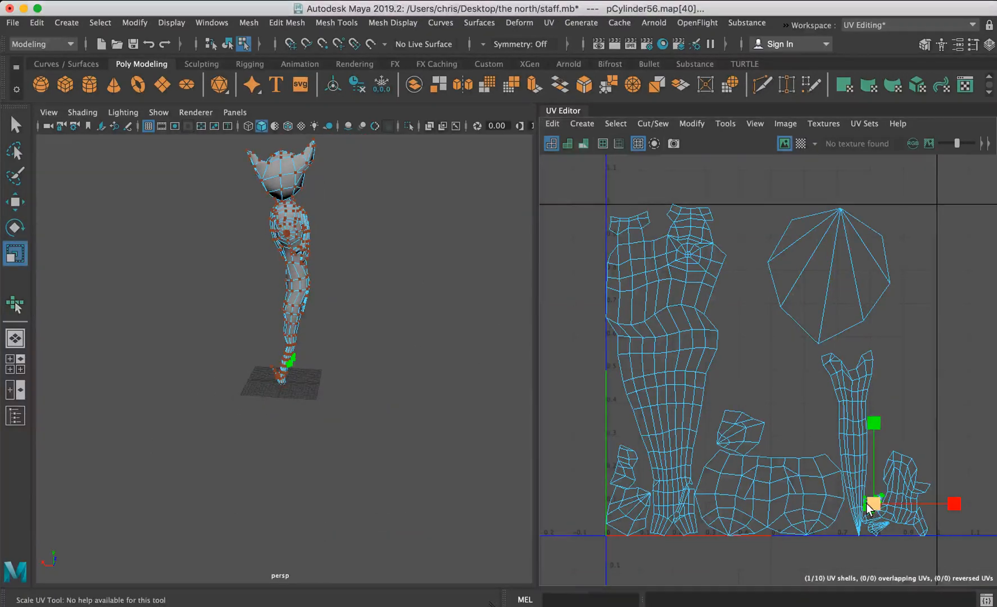
key("w")
left_click_drag(874, 507, 959, 382)
key("r")
key("w")
left_click_drag(759, 384, 914, 309)
middle_click_drag(915, 309, 782, 303, "alt")
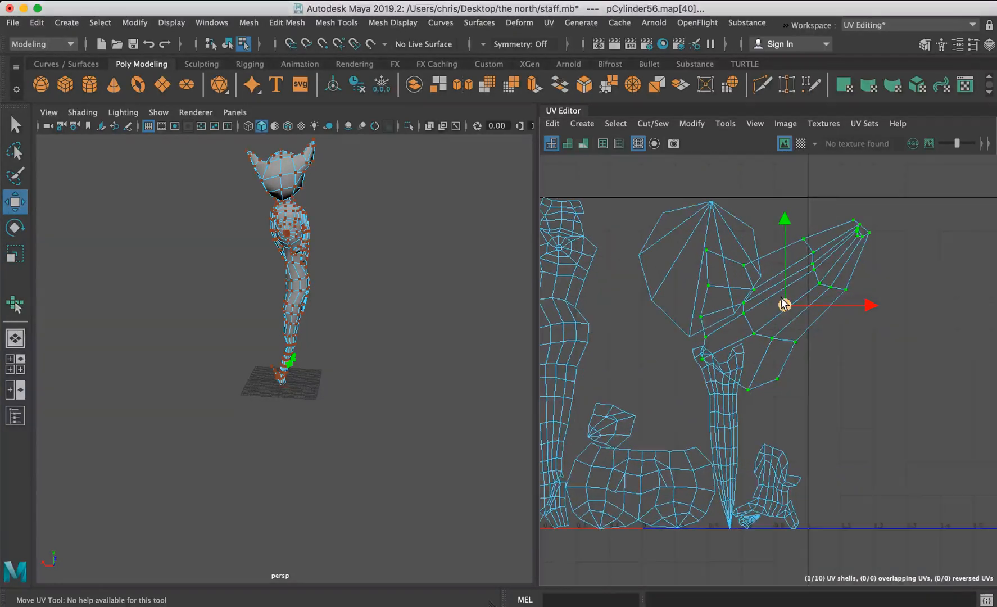
Adjust the spike shell's scale and position it beside the cap shell, straddling the UV tile's right edge.
key("r")
left_click_drag(780, 309, 758, 305)
key("e")
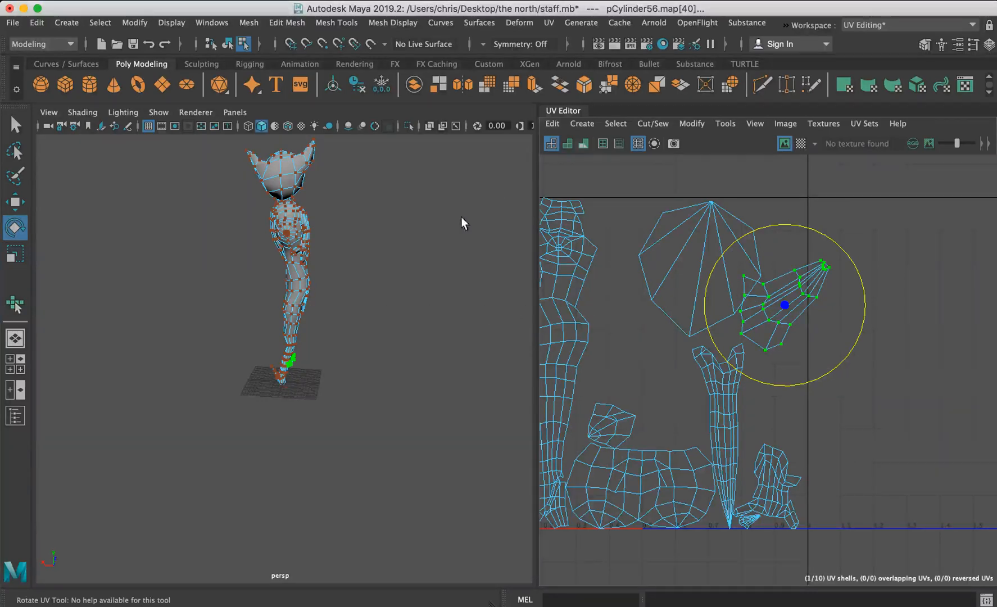
right_click_drag(461, 216, 512, 255, "alt")
left_click_drag(512, 256, 456, 267, "alt")
middle_click_drag(457, 267, 458, 343, "alt")
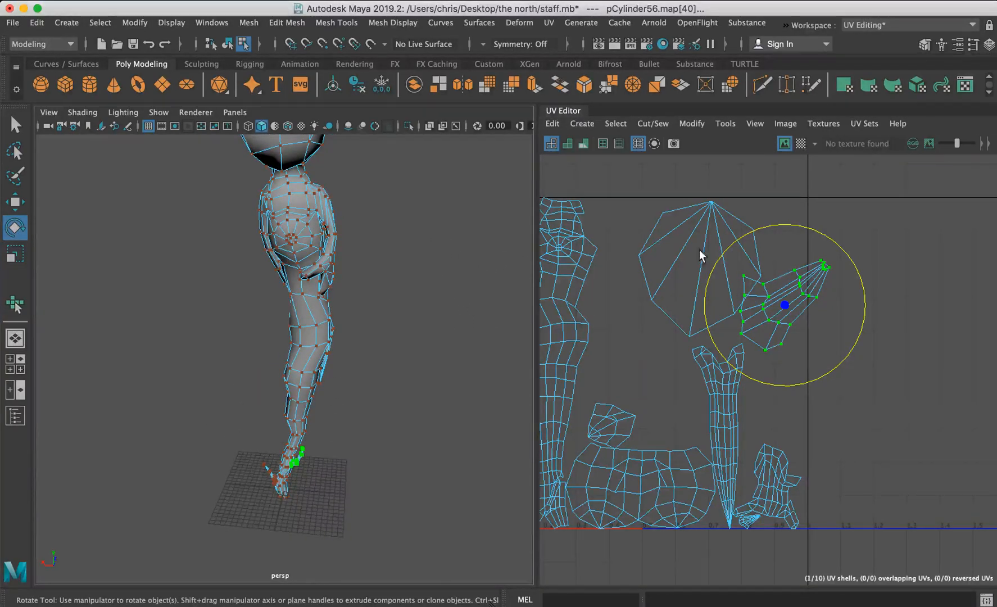
key("a")
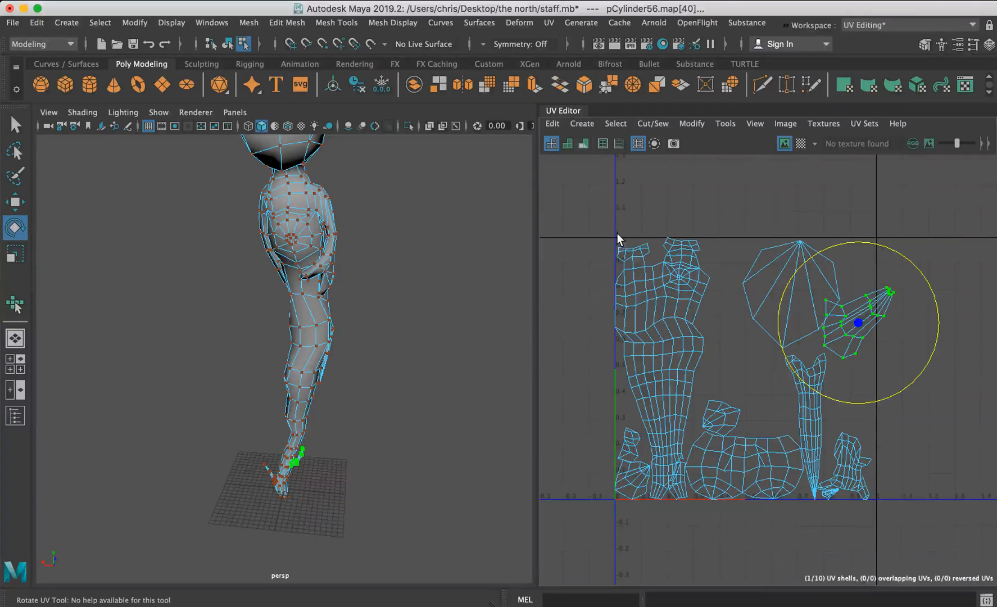
key("w")
key("r")
mouse_move(858, 322)
left_mouse_down()
mouse_move(900, 312)
mouse_move(855, 307)
left_mouse_up()
key("w")
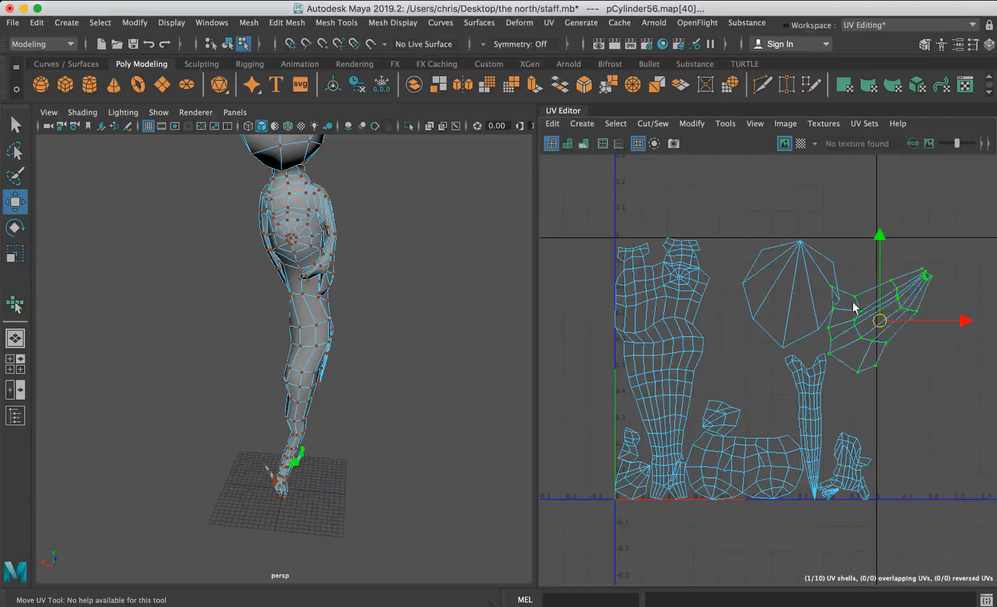
Move the bottom-cap shell and the spike shell completely outside the UV tile, past its right edge.
left_click(803, 245)
double_click(801, 245)
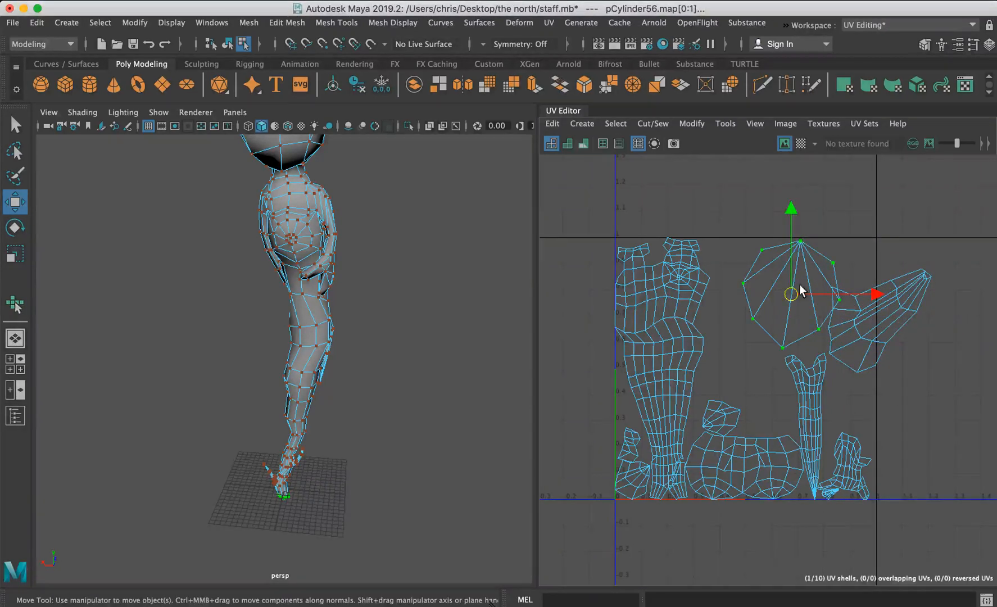
mouse_move(791, 294)
left_mouse_down()
mouse_move(768, 294)
mouse_move(811, 294)
mouse_move(771, 294)
left_mouse_up()
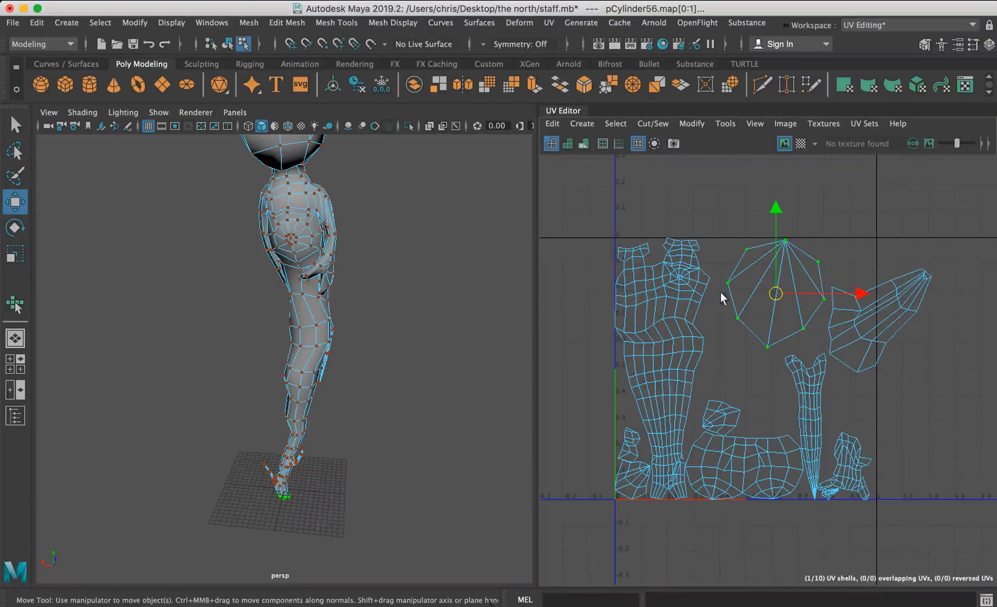
left_click_drag(782, 284, 970, 219)
left_click(868, 335)
left_click_drag(870, 340, 955, 370)
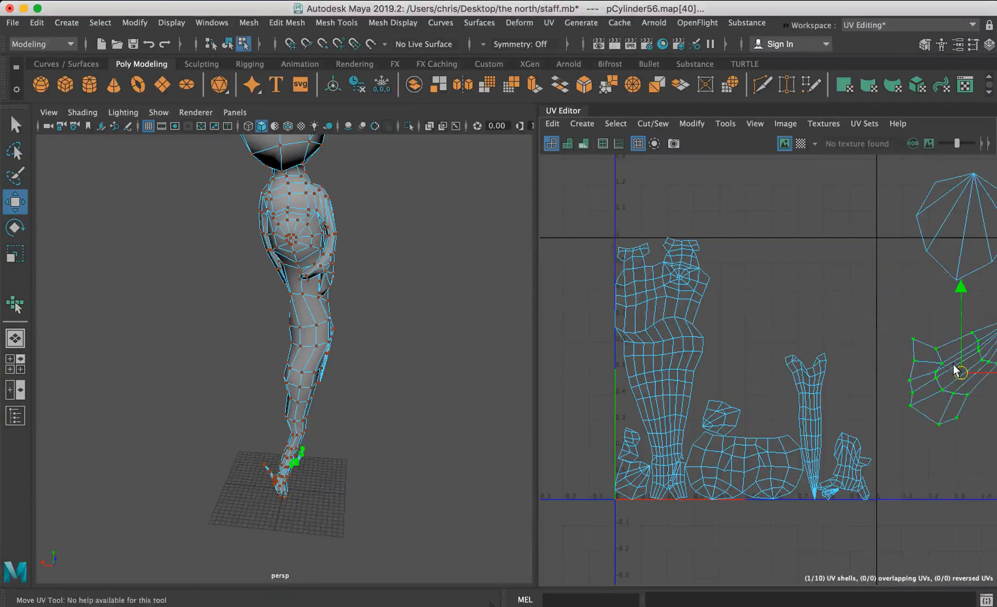
Move the large body shell out of the UV tile, past its left edge.
left_click(751, 448)
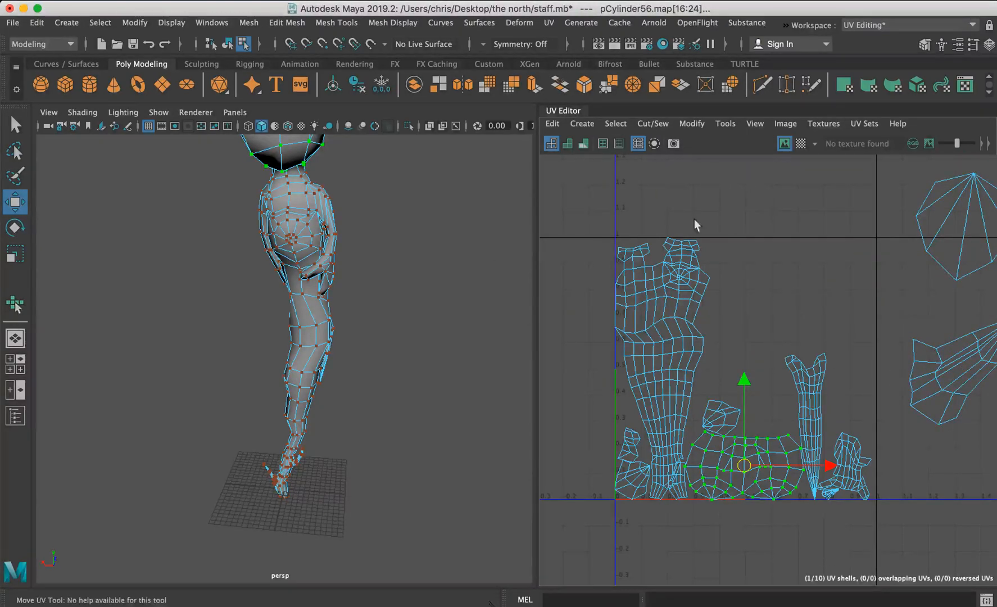
left_click(669, 283)
left_click_drag(661, 367, 548, 347)
Move the head's UV shell up into the freed upper-left area of the UV tile.
left_click(743, 446)
double_click(740, 448)
left_click_drag(740, 448, 691, 301)
Enlarge the head shell and nudge it just inside the upper-left corner of the UV tile.
mouse_move(353, 207)
left_mouse_down("alt")
mouse_move(422, 334)
mouse_move(401, 249)
mouse_move(374, 246)
mouse_move(360, 220)
left_mouse_up("alt")
middle_click_drag(360, 221, 378, 285, "alt")
right_click_drag(363, 254, 424, 245, "alt")
middle_click_drag(448, 221, 397, 277, "alt")
left_click_drag(396, 276, 409, 249, "alt")
left_click_drag(326, 317, 405, 320, "alt")
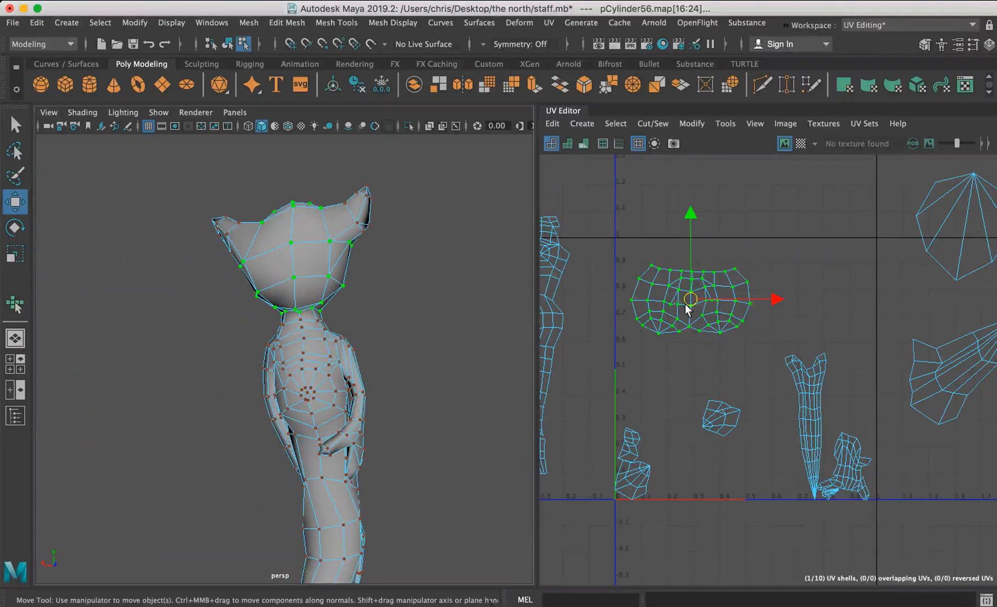
key("r")
mouse_move(691, 299)
left_mouse_down()
mouse_move(720, 303)
mouse_move(696, 281)
left_mouse_up()
key("w")
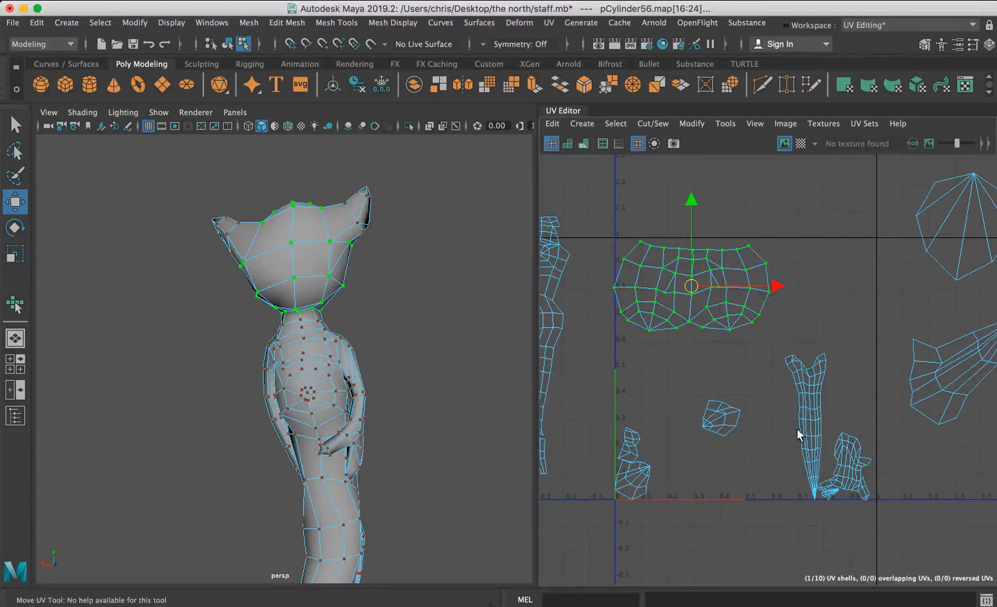
left_click_drag(686, 288, 683, 286)
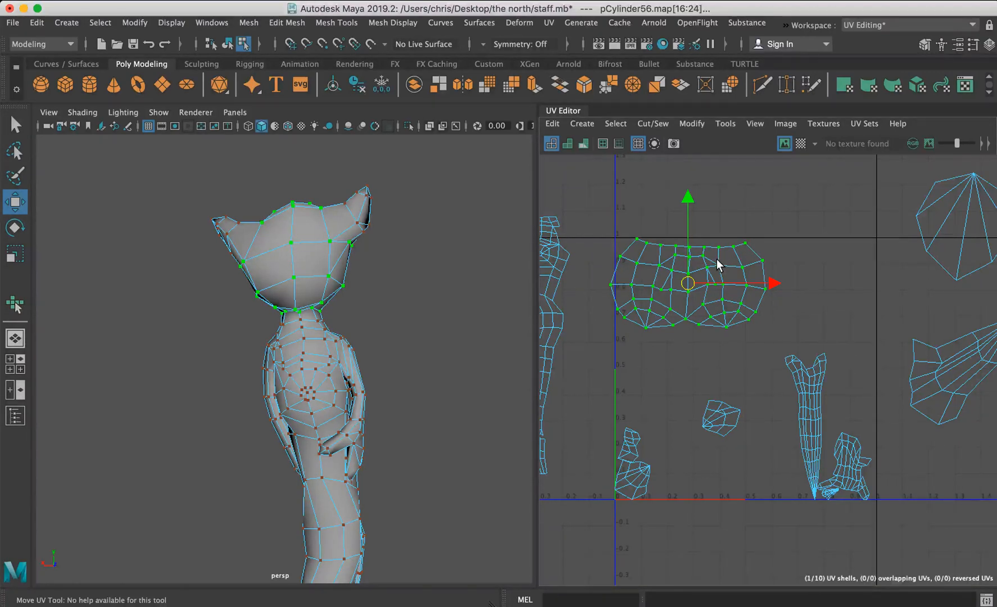
left_click_drag(689, 285, 696, 285)
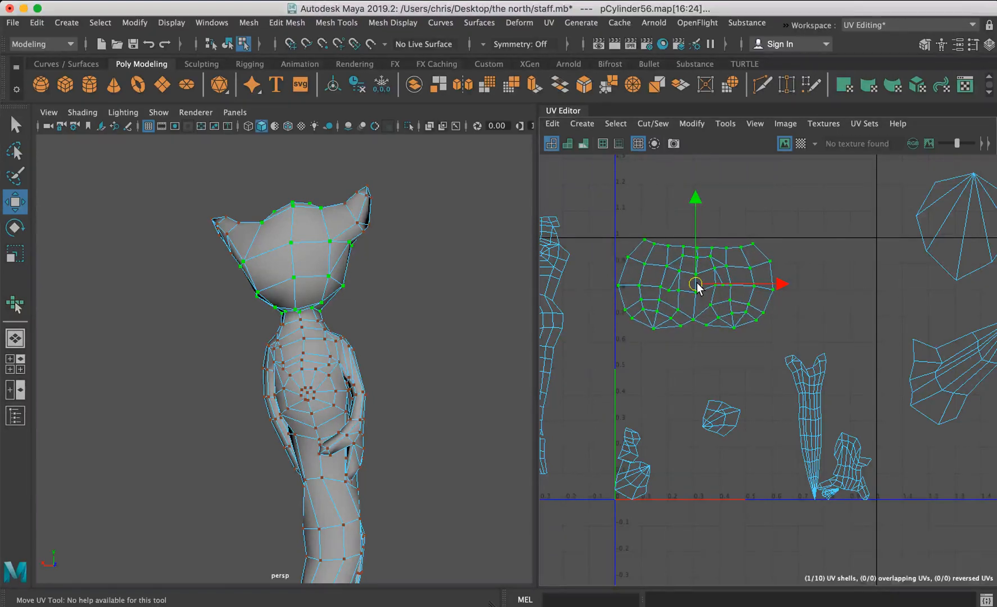
Scale the head shell up further and shift it to stay within the tile's upper-left corner.
key("r")
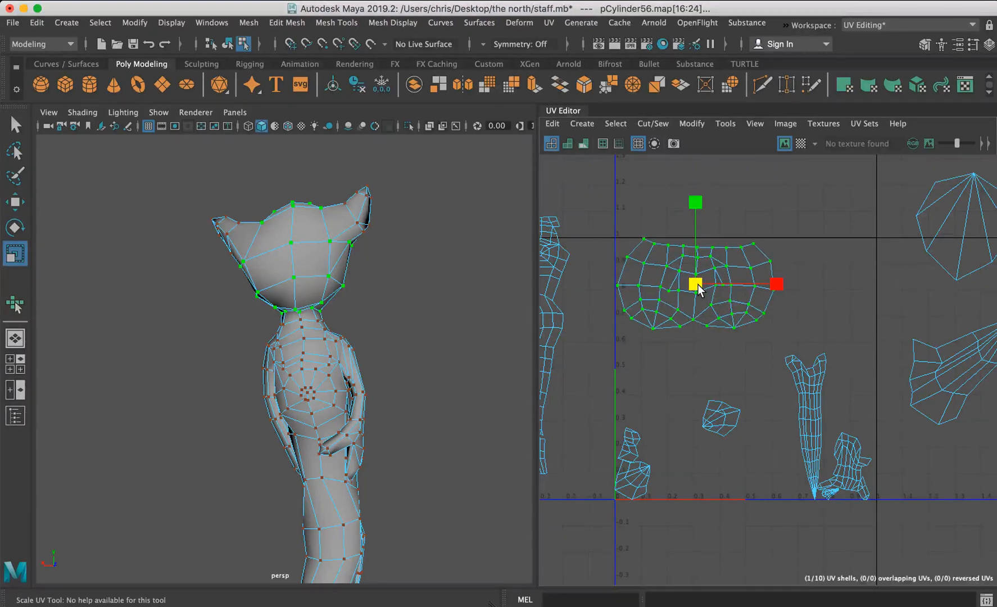
mouse_move(472, 318)
left_mouse_down("alt")
mouse_move(186, 311)
mouse_move(176, 327)
mouse_move(365, 301)
mouse_move(465, 307)
left_mouse_up("alt")
mouse_move(696, 286)
left_mouse_down()
mouse_move(717, 285)
mouse_move(709, 295)
left_mouse_up()
key("w")
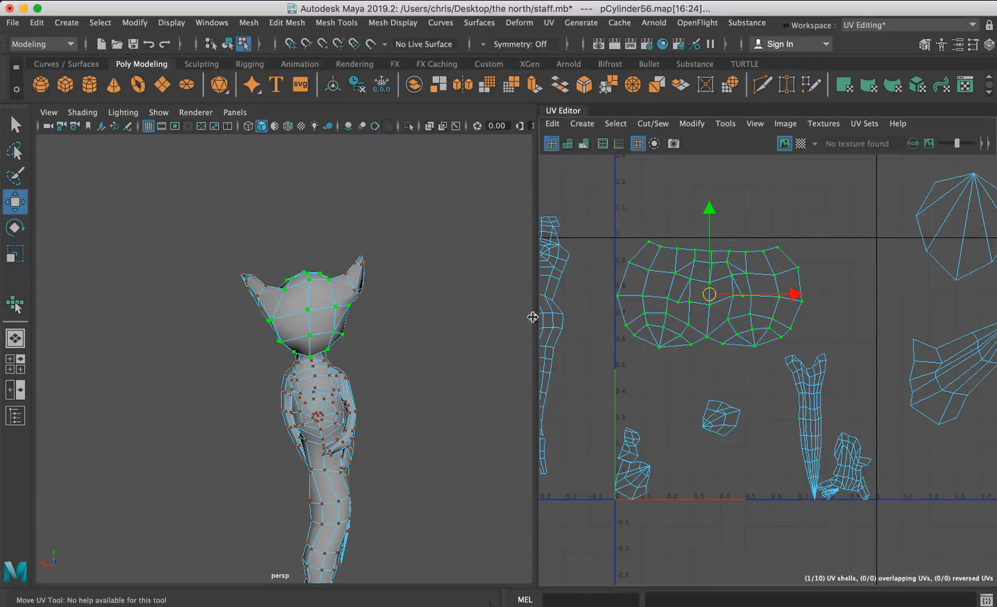
Move the long forked arm shell out of the UV tile, past its left edge.
middle_click_drag(542, 322, 630, 259, "alt")
double_click(884, 359)
middle_click_drag(912, 393, 799, 342, "alt")
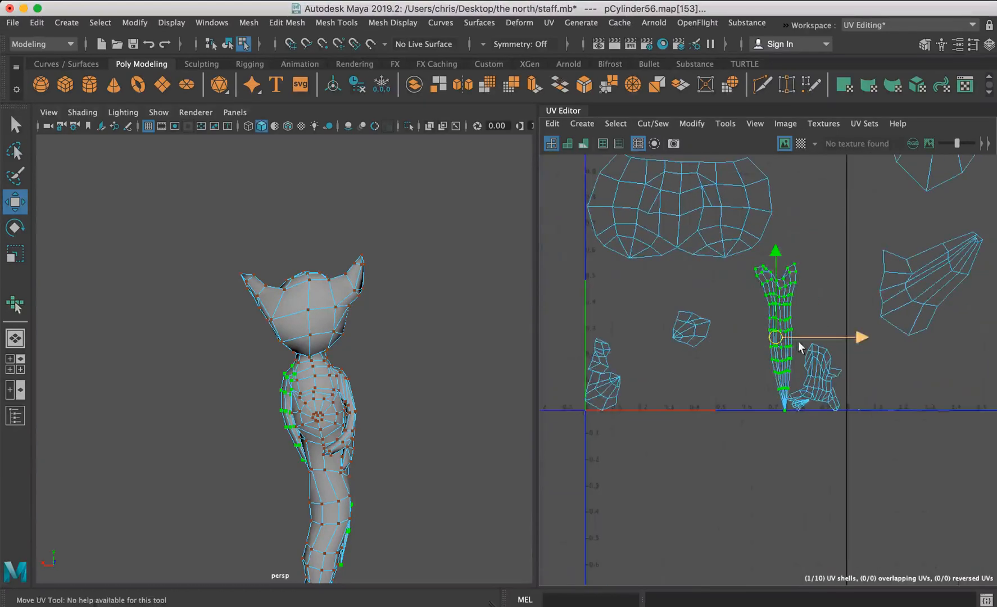
left_click_drag(811, 349, 907, 441)
left_click_drag(905, 341, 624, 377)
middle_click_drag(626, 379, 759, 372, "alt")
left_click_drag(714, 414, 548, 362)
Select the remaining small shells together and move them below the UV tile.
middle_click_drag(856, 351, 748, 357, "alt")
left_click_drag(597, 306, 881, 447)
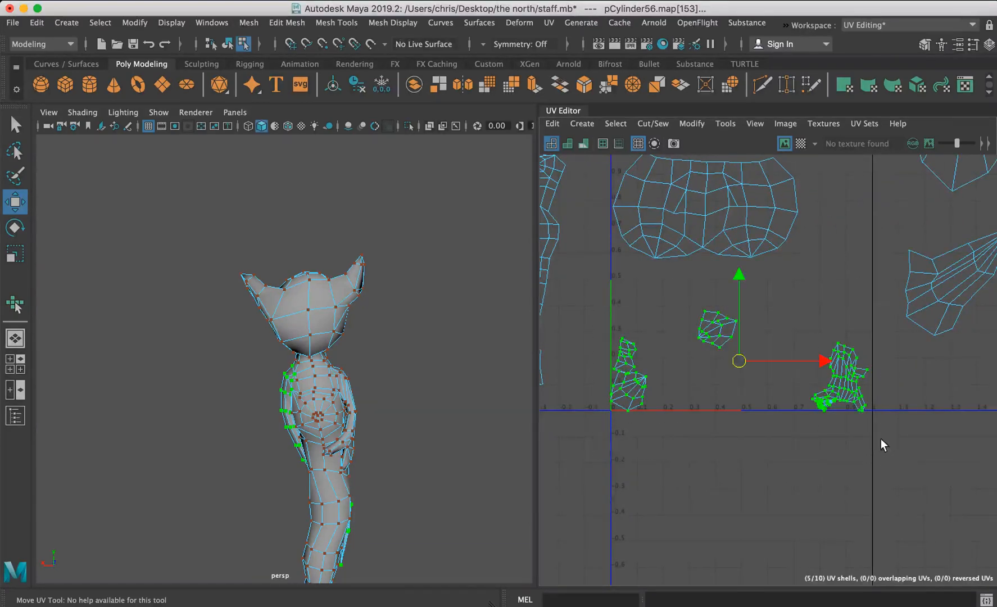
left_click_drag(740, 356, 697, 498)
Bring the body shell back onto the UV tile and rotate it a quarter turn so it lies horizontally.
middle_click_drag(663, 364, 767, 447, "alt")
middle_click_drag(712, 362, 681, 352, "alt")
scroll(787, 295, "down", 2)
left_click(615, 287)
left_click_drag(618, 318, 790, 347)
key("e")
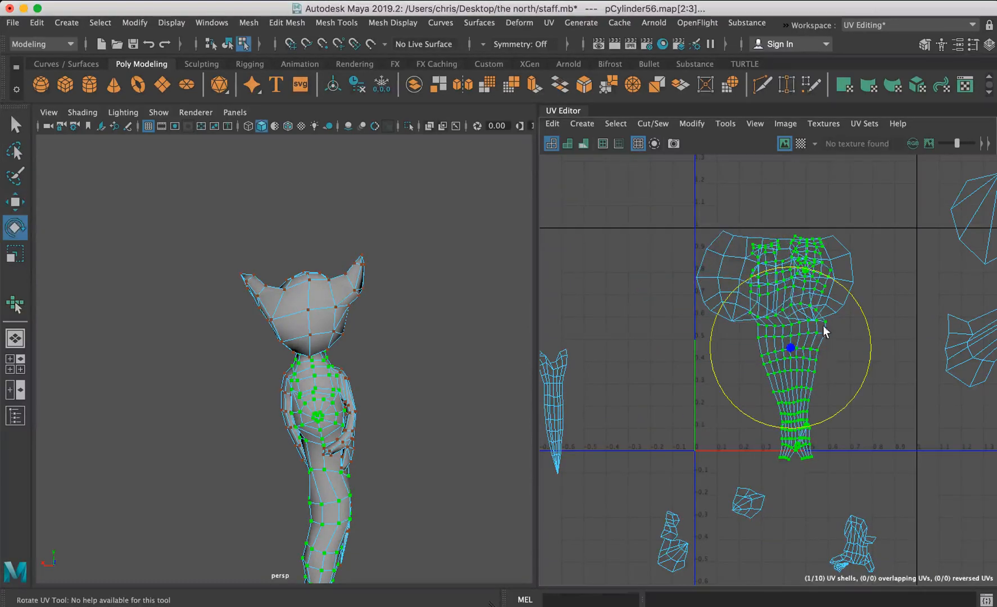
left_click_drag(837, 275, 730, 303)
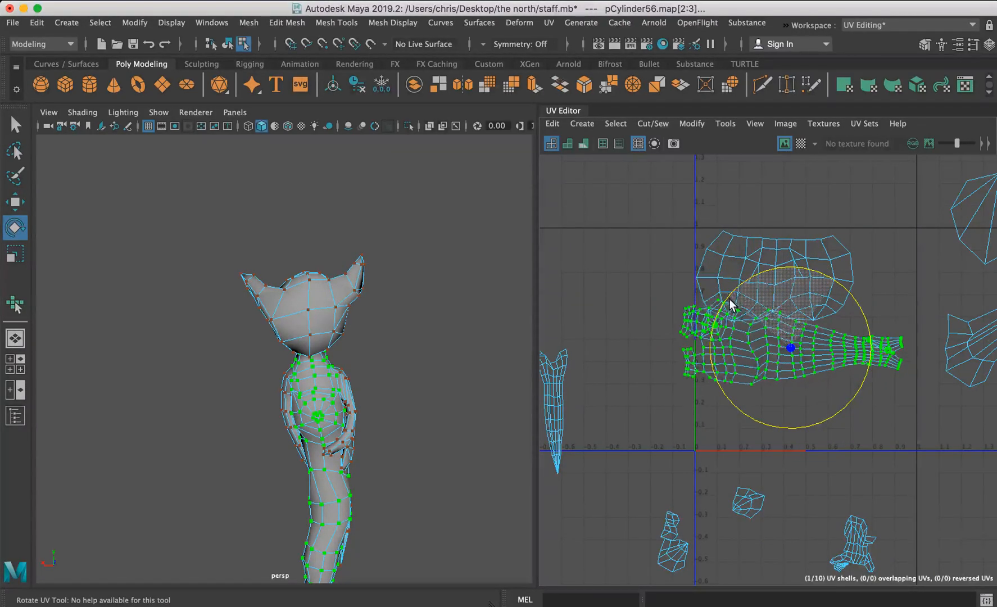
Place the horizontal body shell along the bottom of the UV tile, spanning its full width.
key("w")
left_click_drag(790, 347, 860, 411)
key("r")
key("w")
key("r")
key("w")
Rotate the long forked arm shell outside the tile toward a horizontal orientation.
middle_click_drag(768, 330, 702, 236, "alt")
right_click_drag(703, 236, 843, 278, "alt")
scroll(806, 296, "down", 3)
middle_click_drag(791, 381, 937, 412, "alt")
left_click(685, 359)
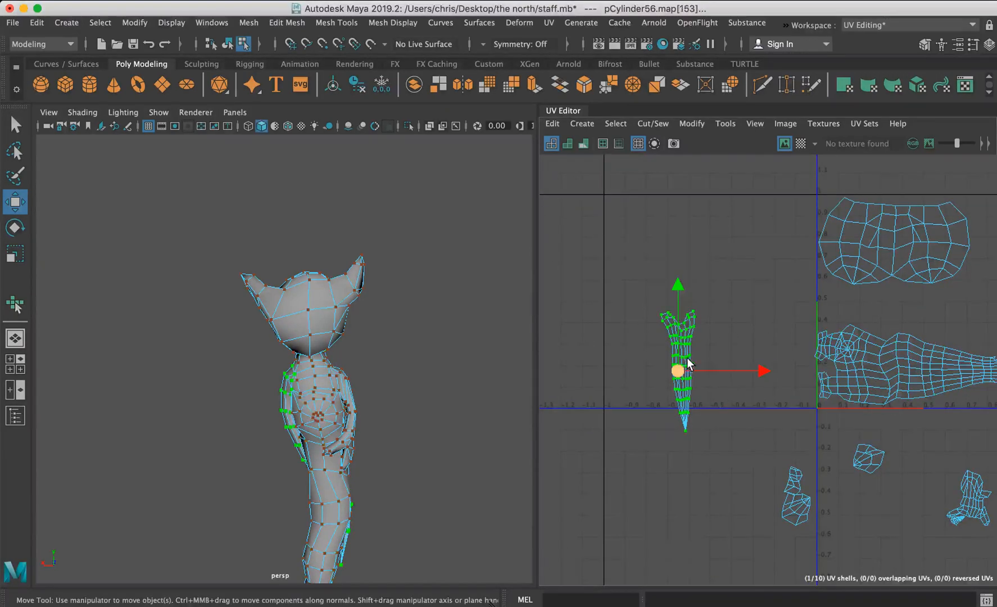
middle_click_drag(765, 355, 691, 359, "alt")
key("e")
left_click_drag(631, 336, 550, 342)
key("r")
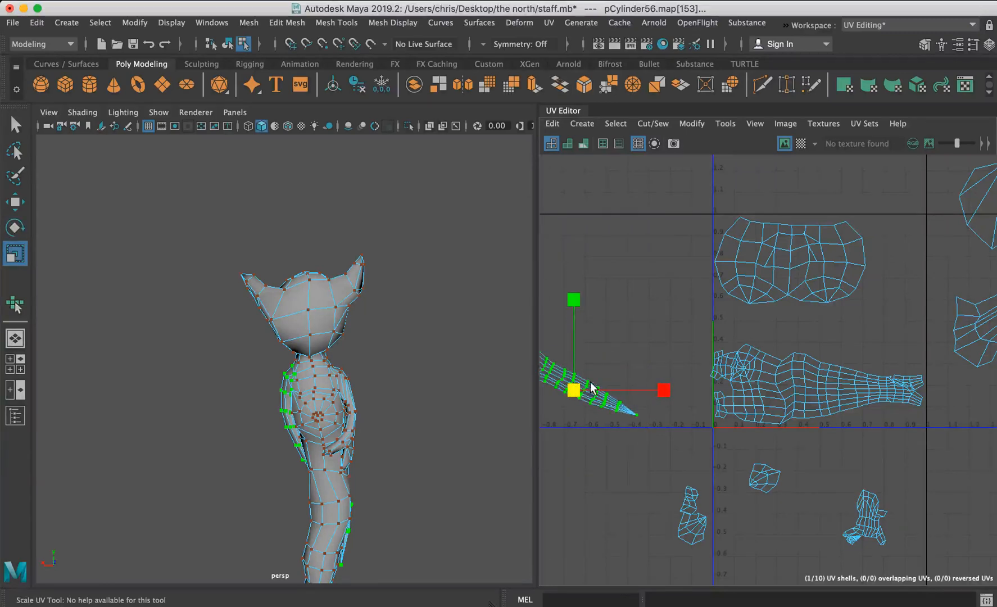
Turn the arm shell so its pointed end faces left and fit it between the head and body shells.
key("e")
left_click_drag(577, 393, 776, 344)
key("ctrl+z")
key("w")
key("e")
left_click_drag(796, 266, 826, 343)
key("w")
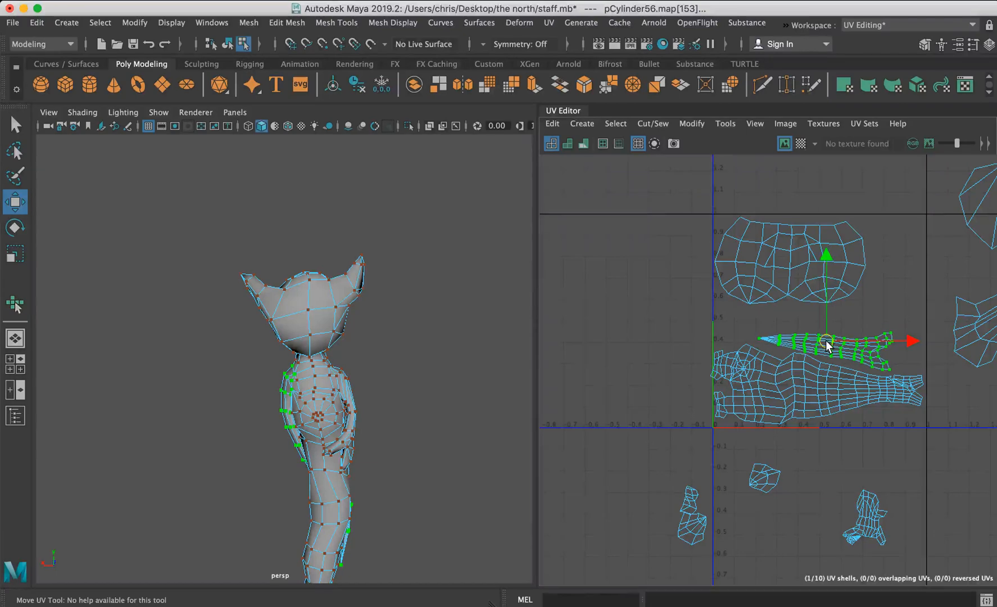
Move the round cap shell from outside the UV tile to the tile's upper-left corner beside the head shell.
middle_click_drag(825, 342, 645, 393, "alt")
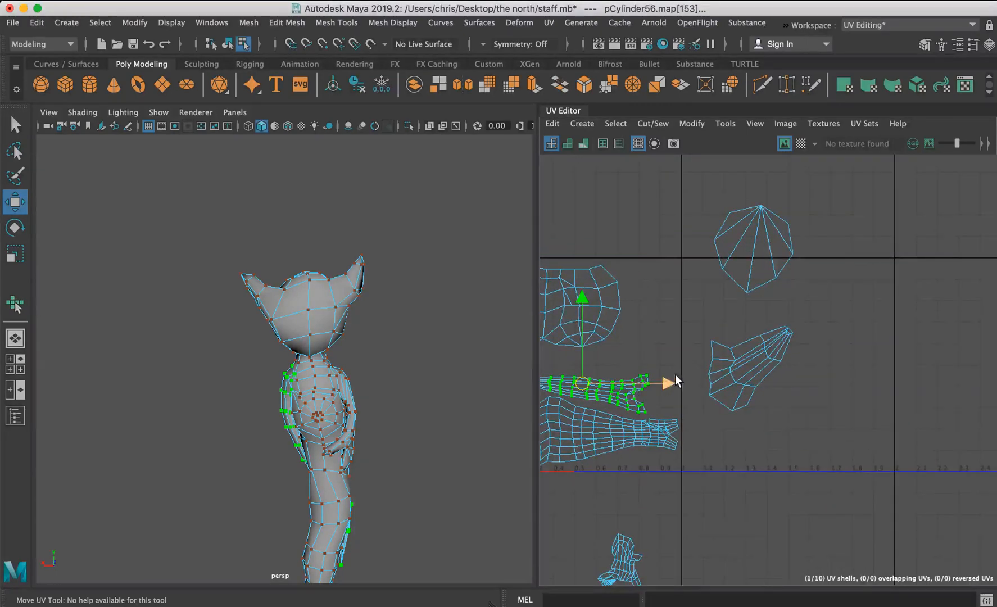
scroll(864, 293, "down", 3)
scroll(798, 224, "up", 5)
double_click(809, 214)
middle_click_drag(832, 216, 839, 305, "alt")
left_click_drag(823, 242, 611, 380)
middle_click_drag(617, 347, 764, 308, "alt")
left_click_drag(918, 340, 617, 228)
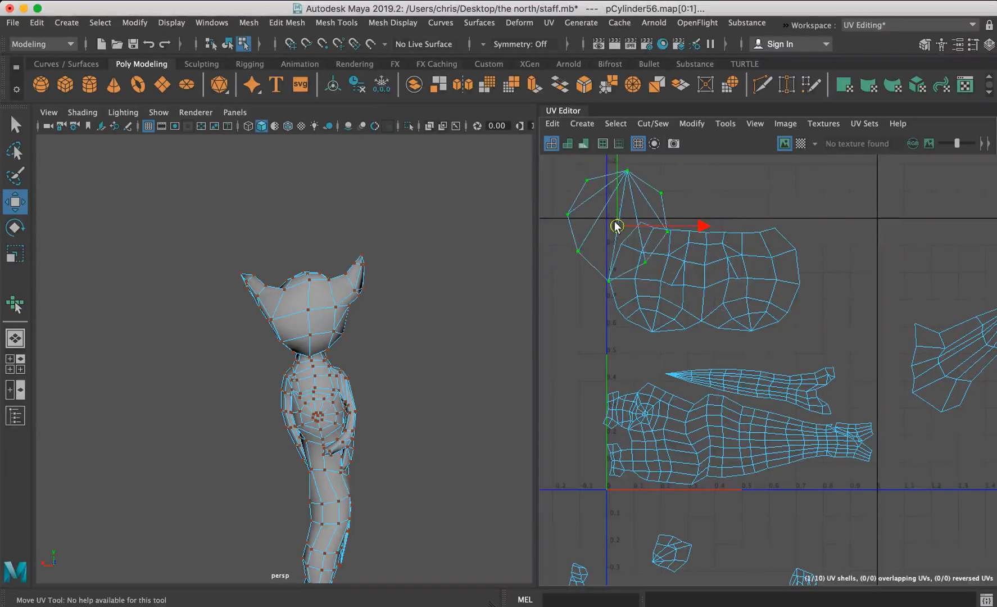
Shrink the round cap shell to a small disc tucked into the tile's upper-left corner.
scroll(618, 228, "up", 3)
middle_click_drag(619, 231, 750, 273, "alt")
left_click_drag(394, 444, 371, 293, "alt")
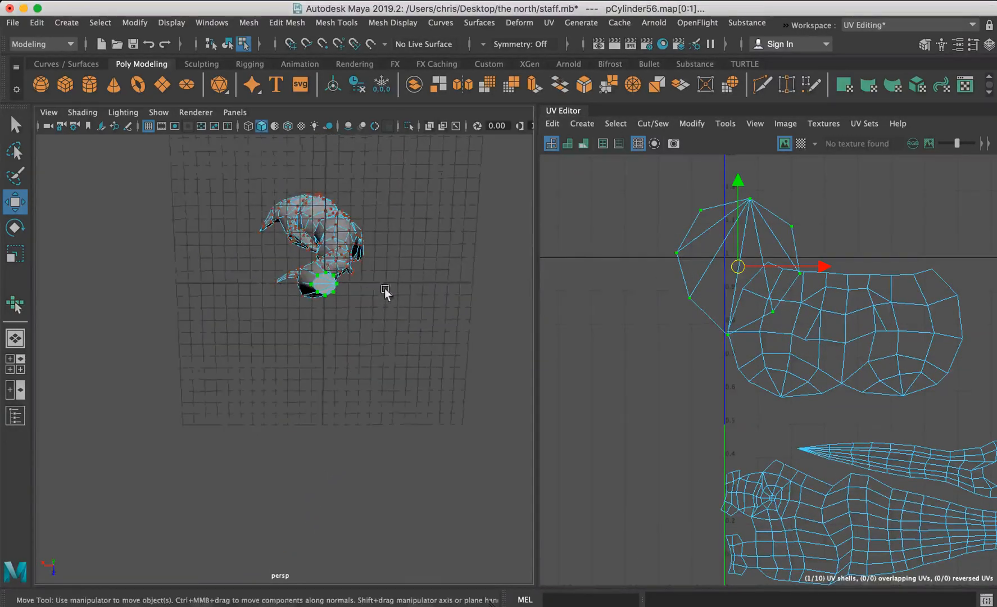
scroll(819, 293, "up", 3)
key("r")
left_click_drag(723, 366, 648, 365)
key("w")
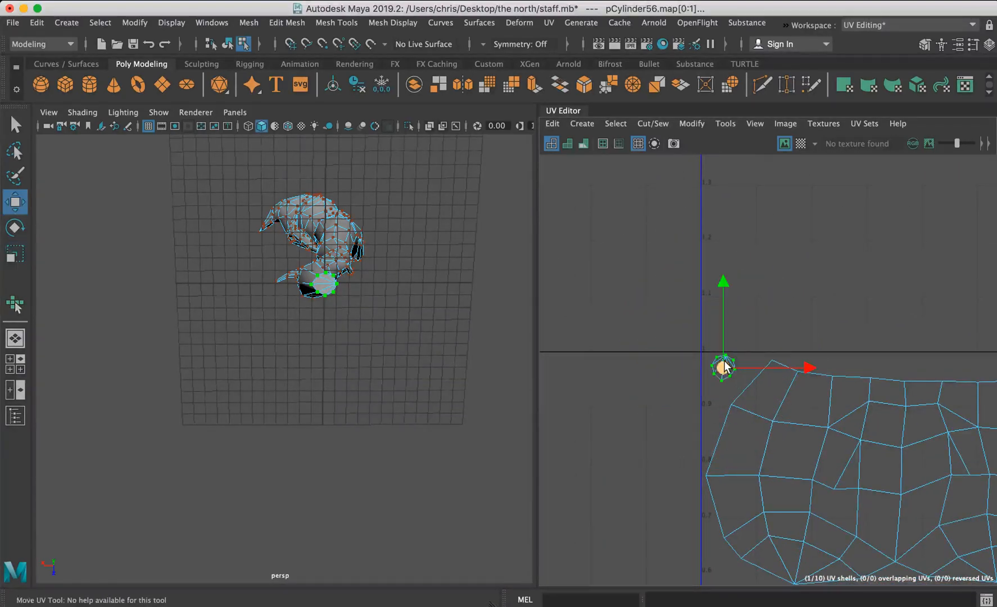
Enlarge the head shell slightly and rotate it a little to sit level beneath the tile's top edge.
scroll(731, 345, "down", 3)
middle_click_drag(791, 319, 679, 248, "alt")
left_click(781, 358)
key("r")
left_click_drag(779, 375, 865, 377)
key("w")
key("e")
mouse_move(852, 323)
left_mouse_down()
mouse_move(841, 324)
mouse_move(857, 331)
left_mouse_up()
key("w")
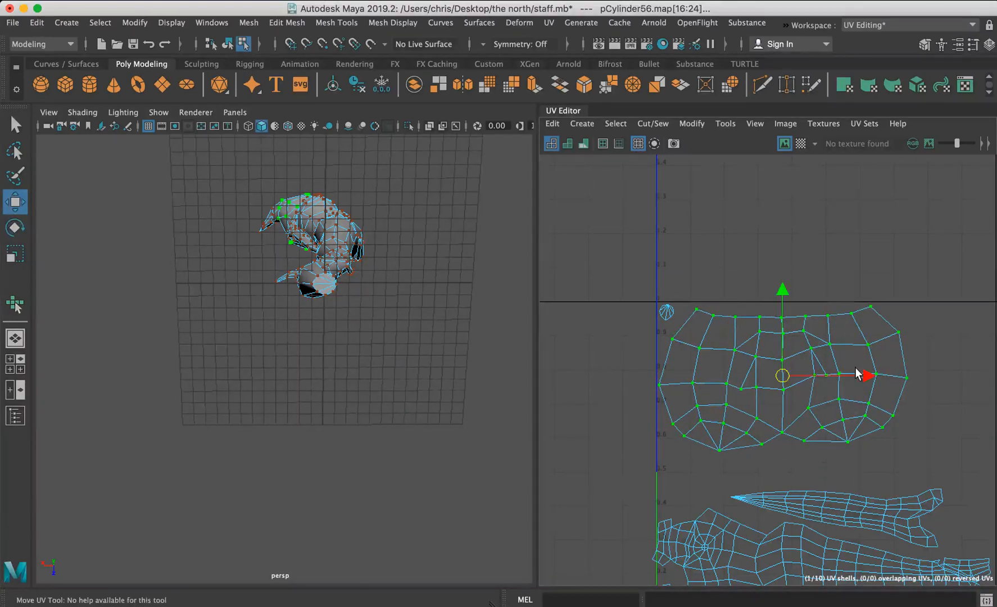
Select the tiny fan shell overlapping the forked shell below the tile and examine where it sits on the model.
middle_click_drag(795, 389, 740, 226, "alt")
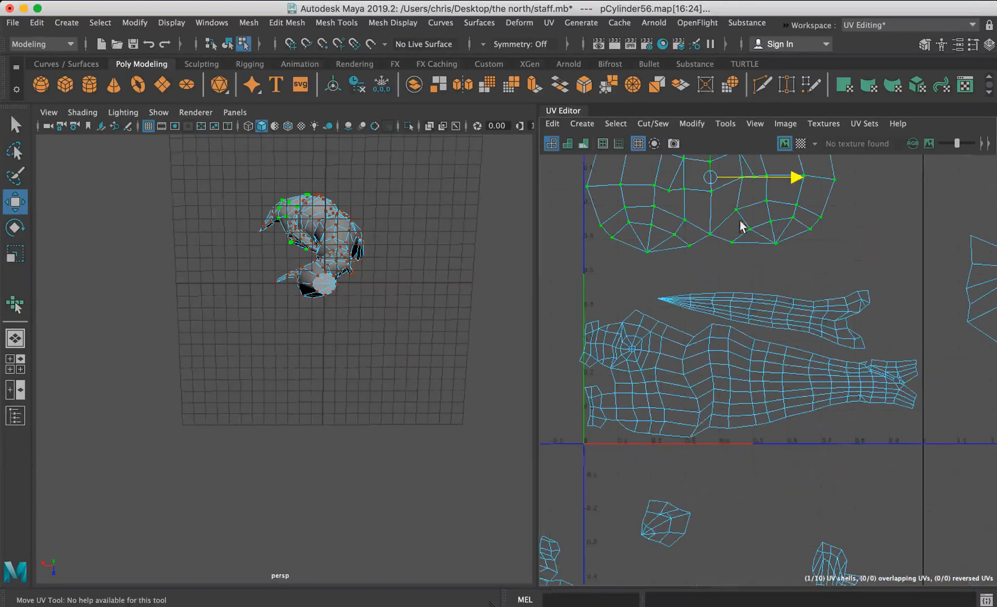
middle_click_drag(756, 360, 773, 257, "alt")
left_click_drag(787, 383, 902, 511)
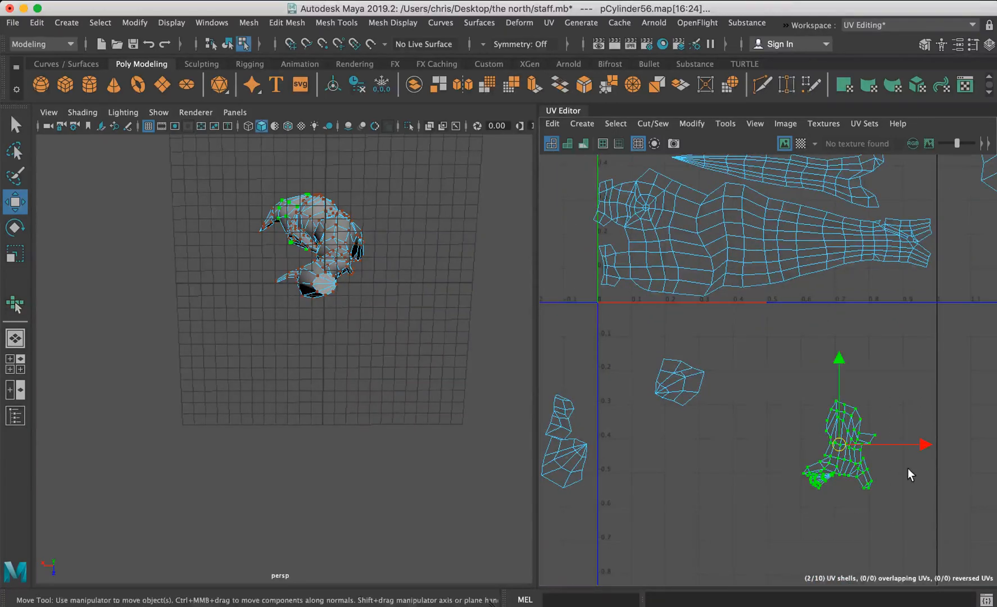
double_click(814, 487)
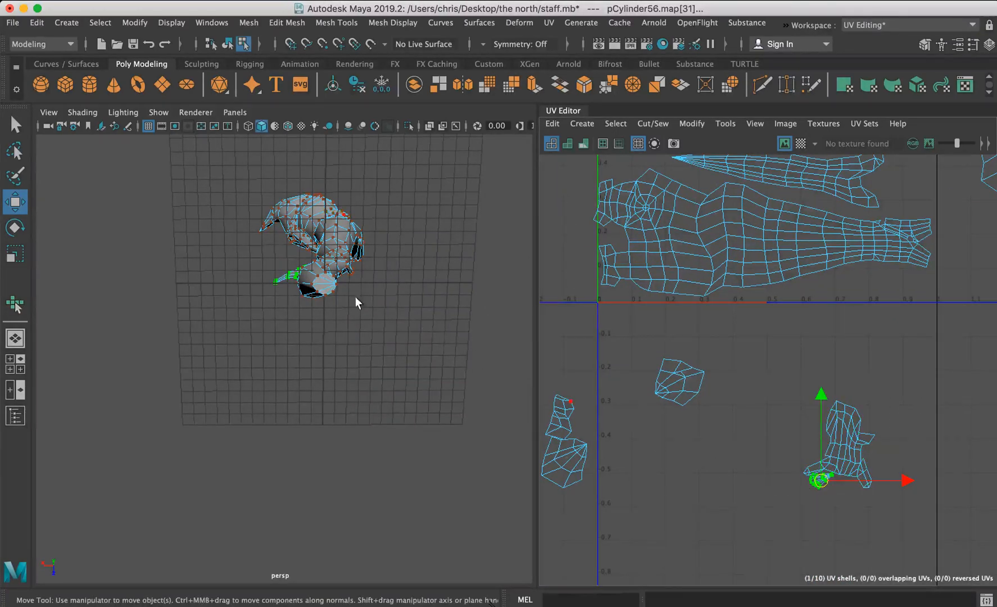
key("f")
right_click_drag(457, 312, 375, 259, "alt")
left_click_drag(375, 259, 371, 361, "alt")
right_click_drag(372, 362, 327, 266, "alt")
left_click_drag(327, 266, 556, 338, "alt")
right_click_drag(548, 329, 292, 248, "alt")
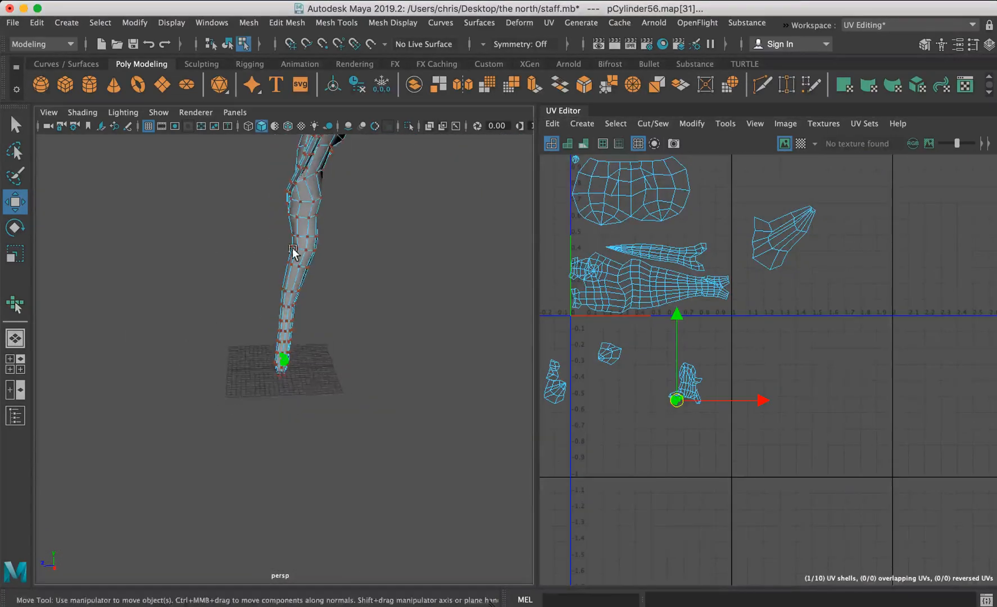
left_click_drag(293, 248, 387, 227, "alt")
right_click_drag(387, 227, 463, 247, "alt")
mouse_move(342, 296)
left_mouse_down("alt")
mouse_move(290, 317)
mouse_move(358, 294)
left_mouse_up("alt")
right_click_drag(359, 294, 303, 301, "alt")
left_click_drag(303, 300, 308, 289, "alt")
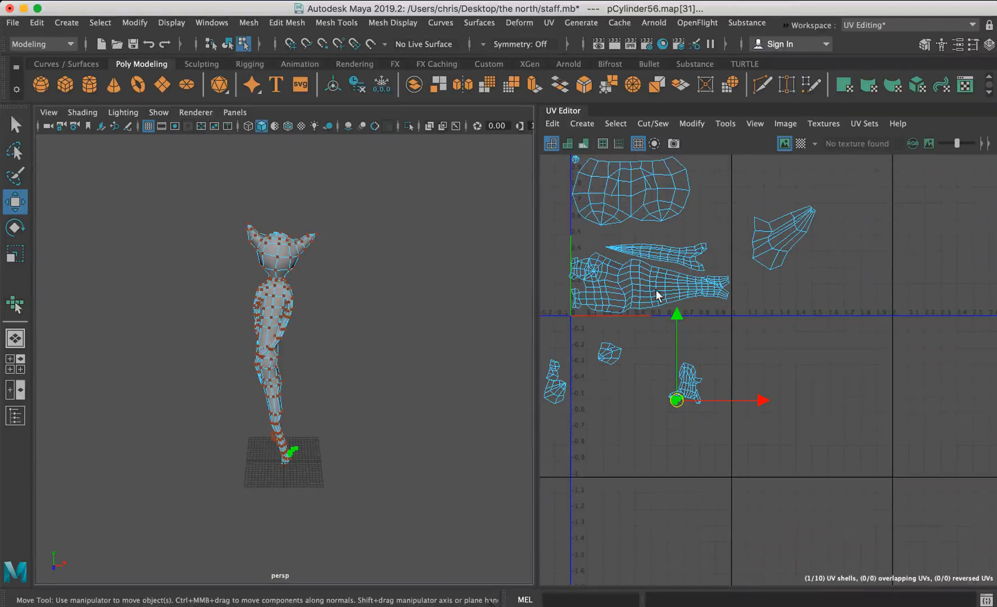
Move the tiny fan shell into the tile's lower-right corner under the body shell and enlarge it.
middle_click_drag(621, 273, 665, 315, "alt")
right_click_drag(665, 315, 754, 430, "alt")
middle_click_drag(754, 430, 717, 343, "alt")
right_click_drag(716, 343, 812, 447, "alt")
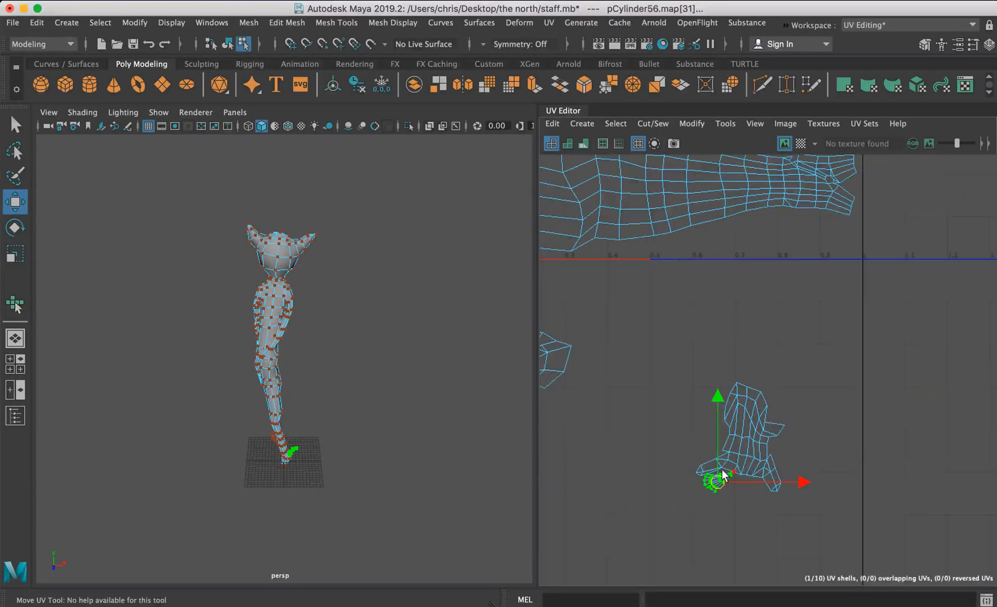
left_click_drag(724, 475, 695, 256)
key("r")
middle_click_drag(730, 256, 819, 260)
key("w")
middle_click_drag(708, 247, 830, 237)
Rotate the fan shell so its point faces the tile's right edge and fit it under the body's narrow end.
key("e")
middle_click_drag(864, 178, 682, 298)
key("w")
middle_click_drag(808, 264, 833, 237)
key("r")
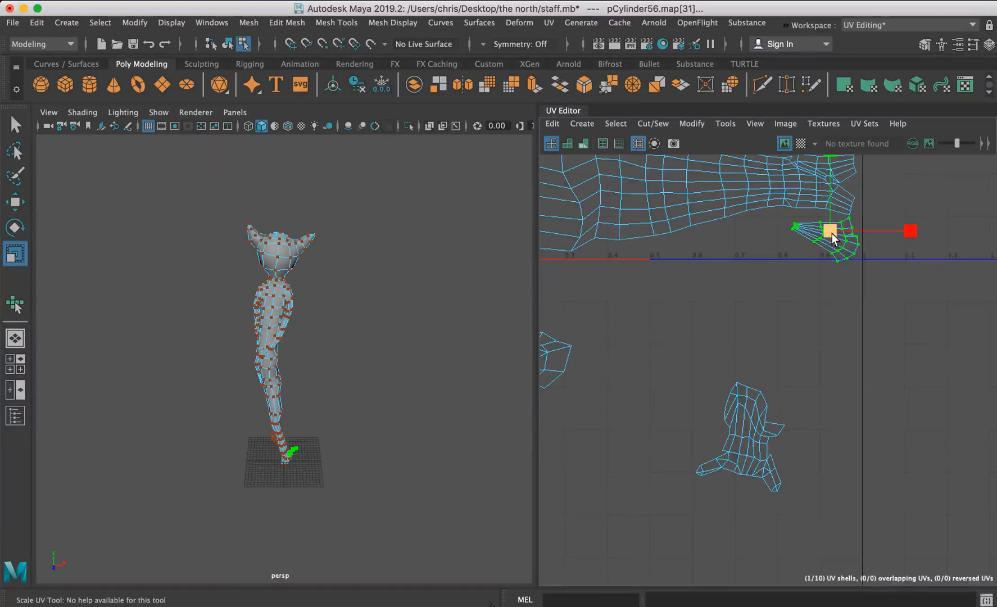
key("e")
middle_click_drag(896, 276, 791, 283)
key("w")
left_click(781, 281)
Select the body shell and nudge it slightly toward the tile's right edge.
double_click(769, 307)
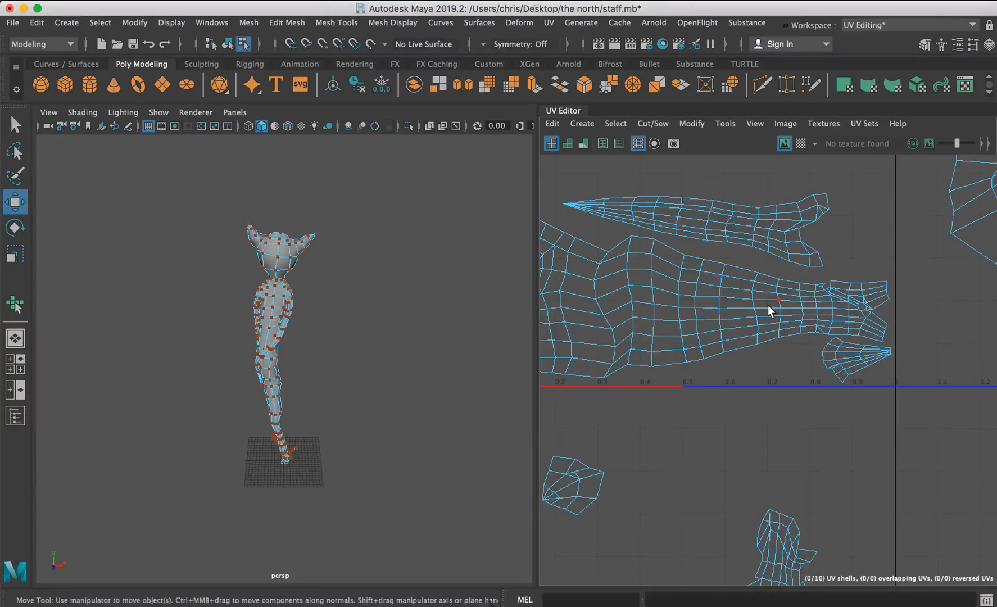
left_click_drag(681, 270, 683, 264)
middle_click_drag(684, 252, 869, 339, "alt")
middle_click_drag(857, 237, 713, 165, "alt")
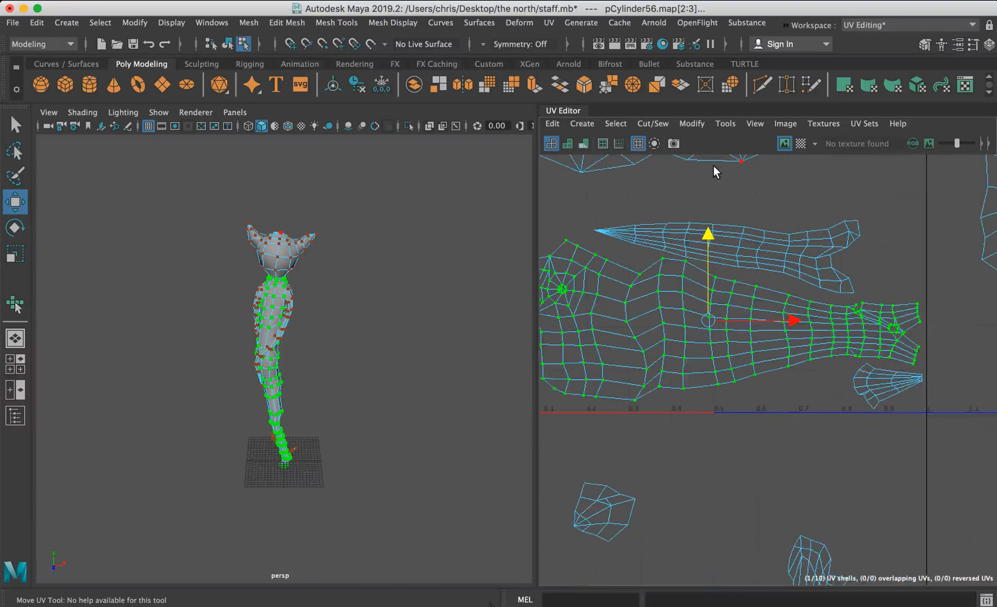
left_click_drag(794, 325, 797, 326)
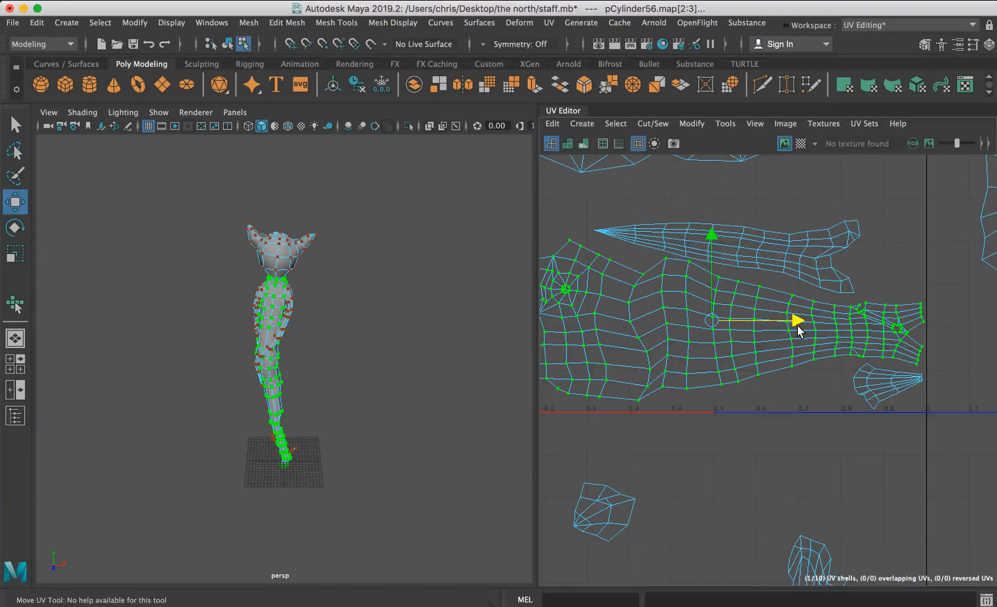
middle_click_drag(743, 298, 817, 297, "alt")
middle_click_drag(929, 331, 817, 286, "alt")
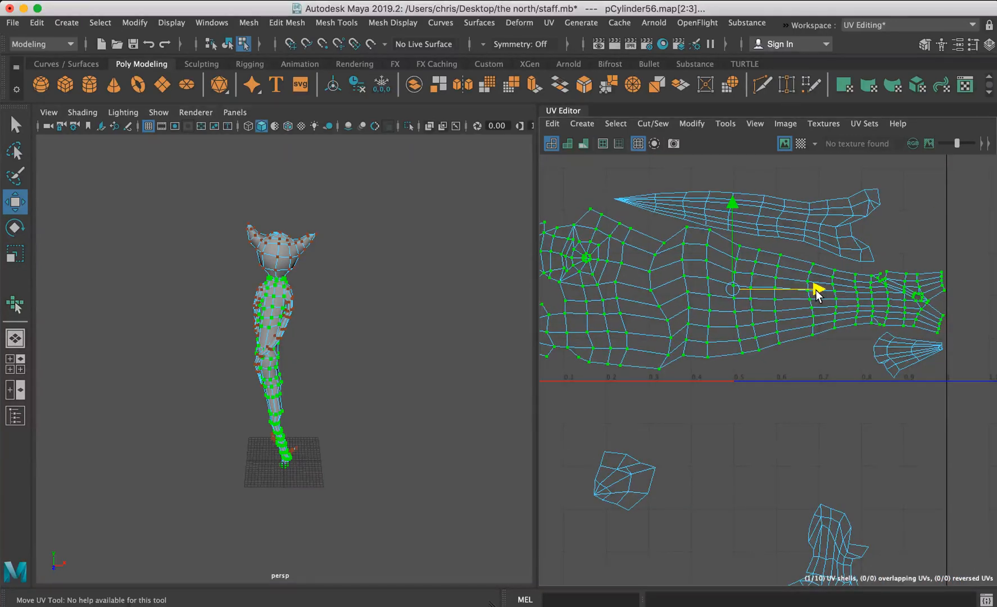
middle_click_drag(708, 256, 735, 193, "alt")
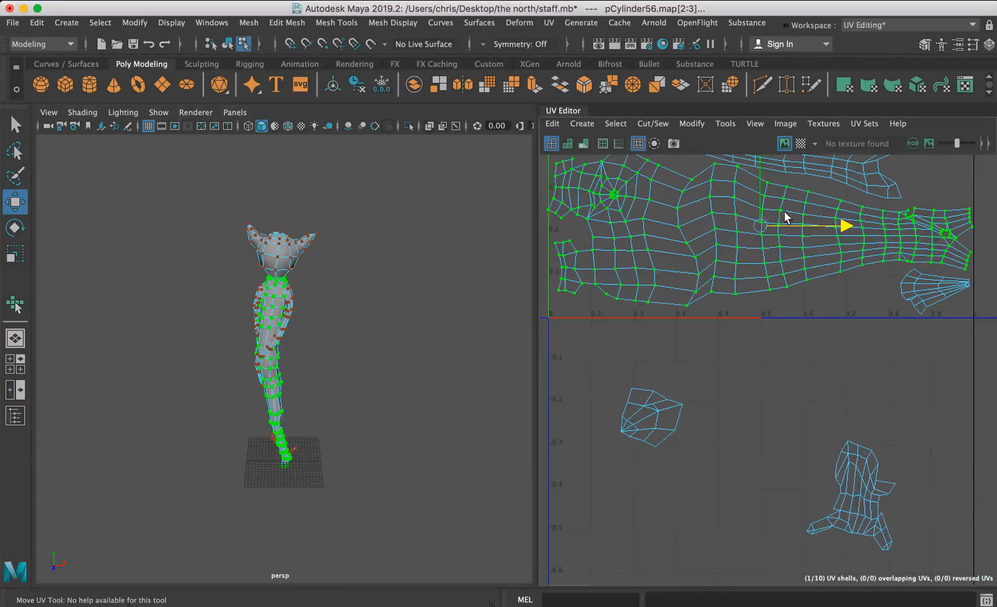
Fine-tune the body shell's scale so it spans the full width of the tile.
key("r")
left_click_drag(765, 226, 765, 226)
key("w")
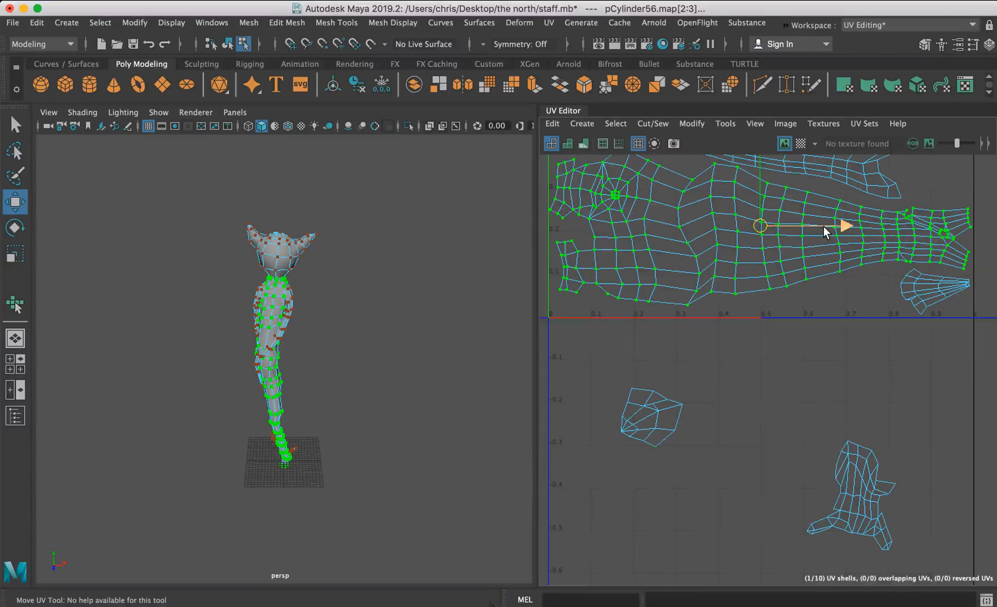
middle_click_drag(769, 263, 817, 275, "alt")
key("r")
left_click_drag(808, 239, 808, 241)
middle_click_drag(856, 275, 810, 238, "alt")
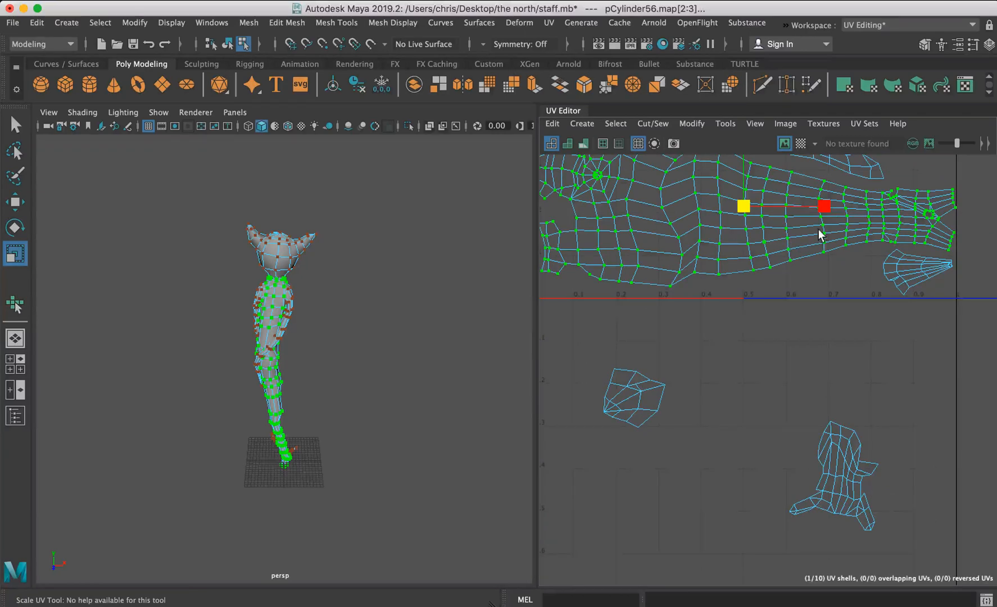
Shrink the large fan shell from outside the tile and move it onto the body shell's narrow end.
right_click_drag(822, 273, 646, 218, "alt")
middle_click_drag(637, 278, 708, 325, "alt")
middle_click_drag(787, 256, 690, 337, "alt")
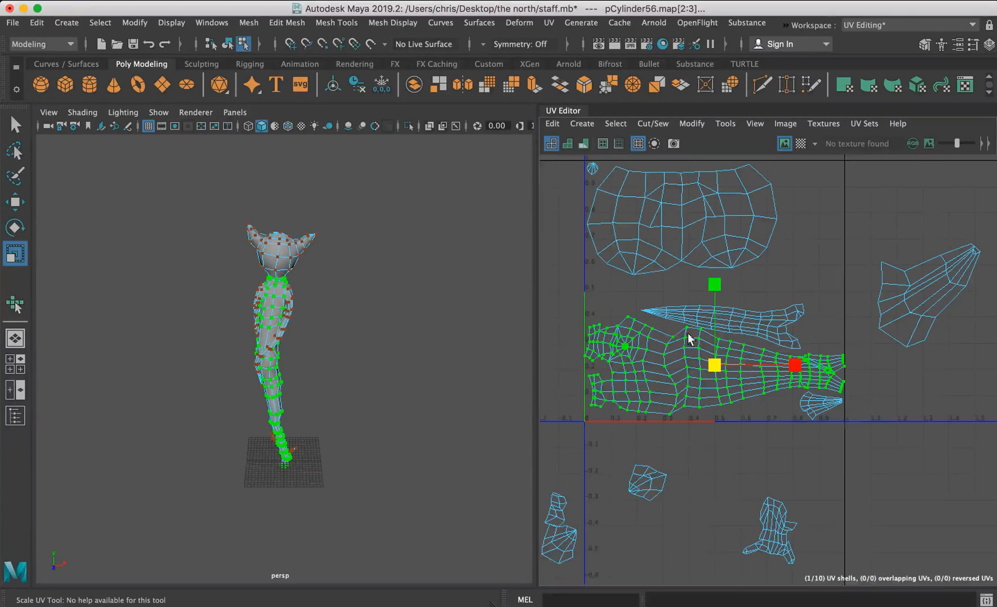
left_click(905, 303)
left_click_drag(928, 297, 816, 369)
key("w")
middle_click_drag(816, 369, 755, 246, "alt")
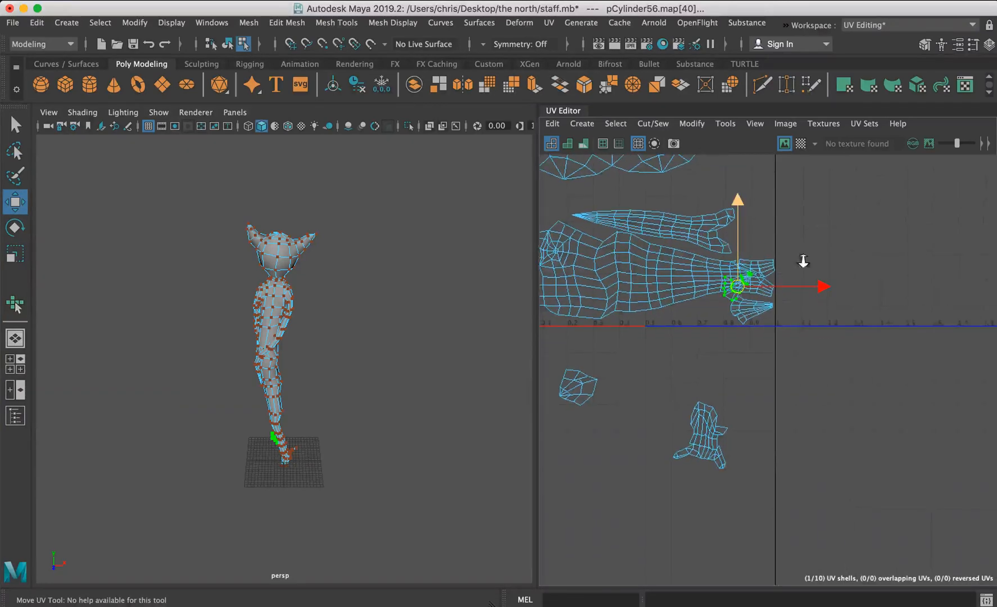
scroll(754, 246, "up", 3)
Rotate the second fan shell level and place it beside the first one below the body shell.
key("e")
left_click_drag(815, 367, 769, 402)
key("w")
left_click_drag(740, 330, 665, 383)
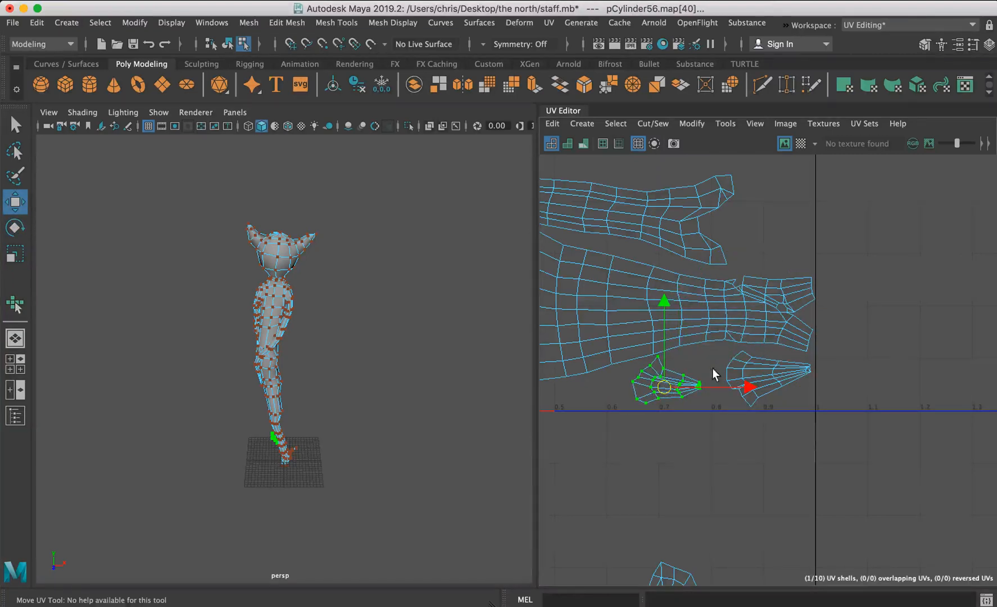
Tilt the second fan shell diagonally upward and scale it up slightly.
key("e")
left_click_drag(724, 328, 699, 379)
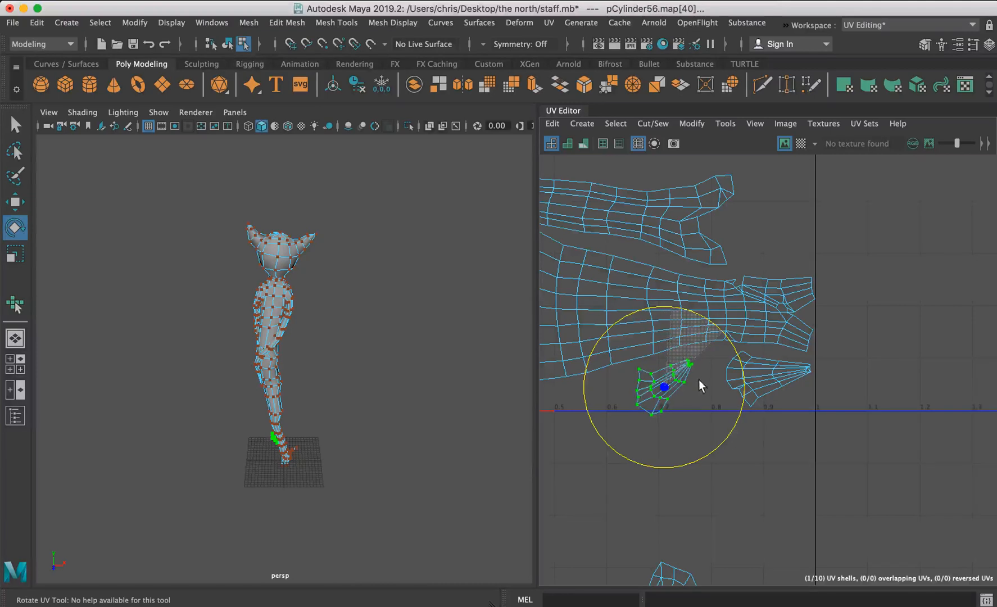
key("r")
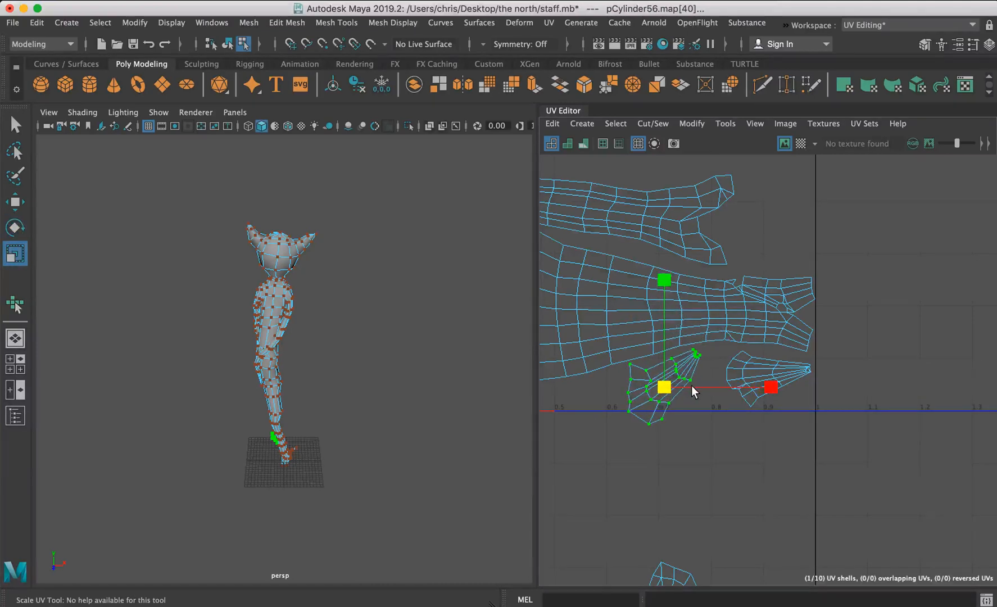
key("e")
left_click_drag(727, 339, 731, 358)
key("w")
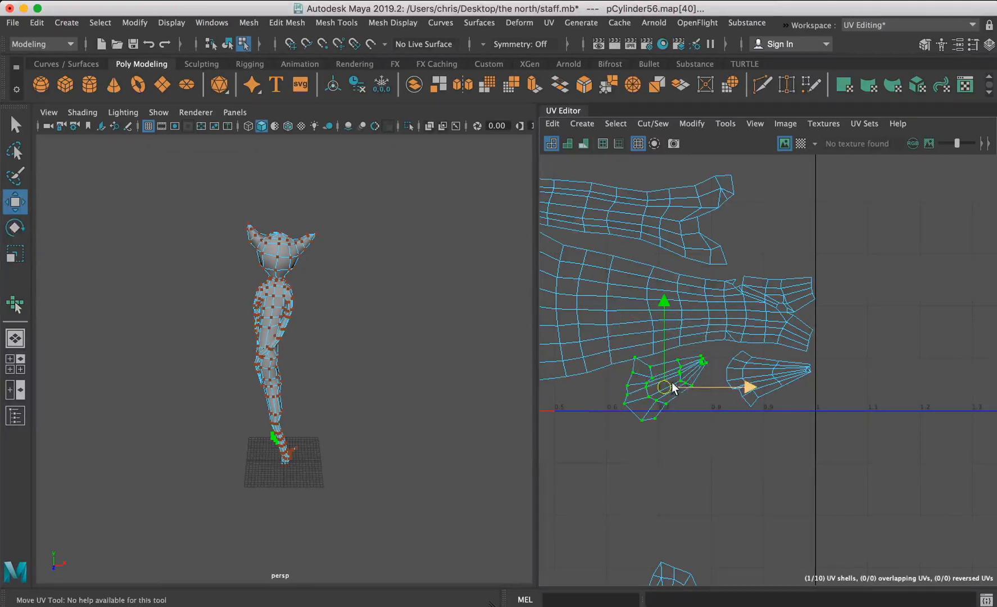
Turn the second fan shell so its point faces left and tuck it between the body and first fan shell.
left_click_drag(664, 383, 690, 382)
key("e")
left_click_drag(730, 296, 641, 442)
key("w")
left_click_drag(687, 378, 673, 367)
key("r")
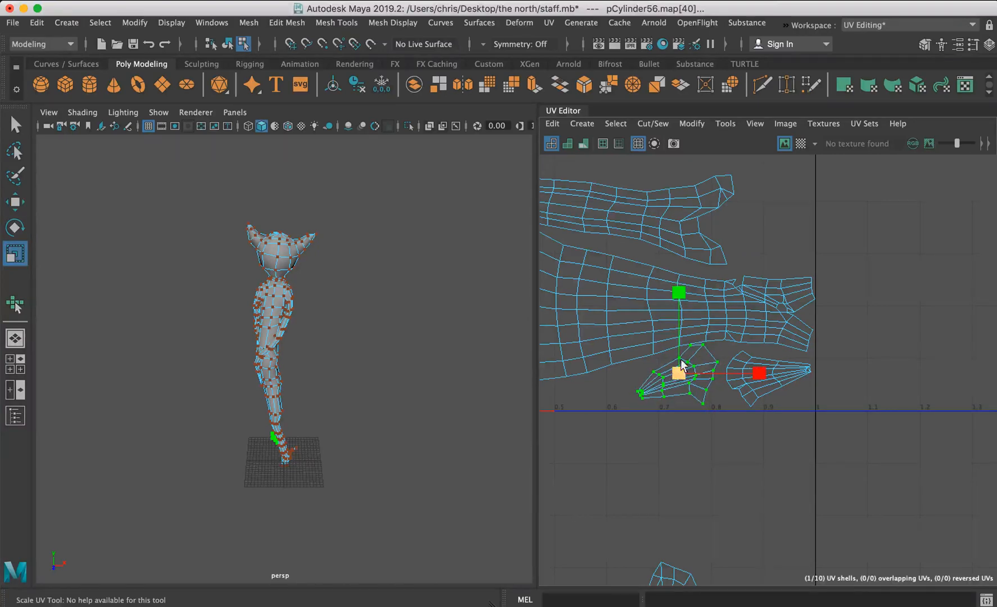
key("e")
left_click_drag(742, 330, 745, 332)
key("w")
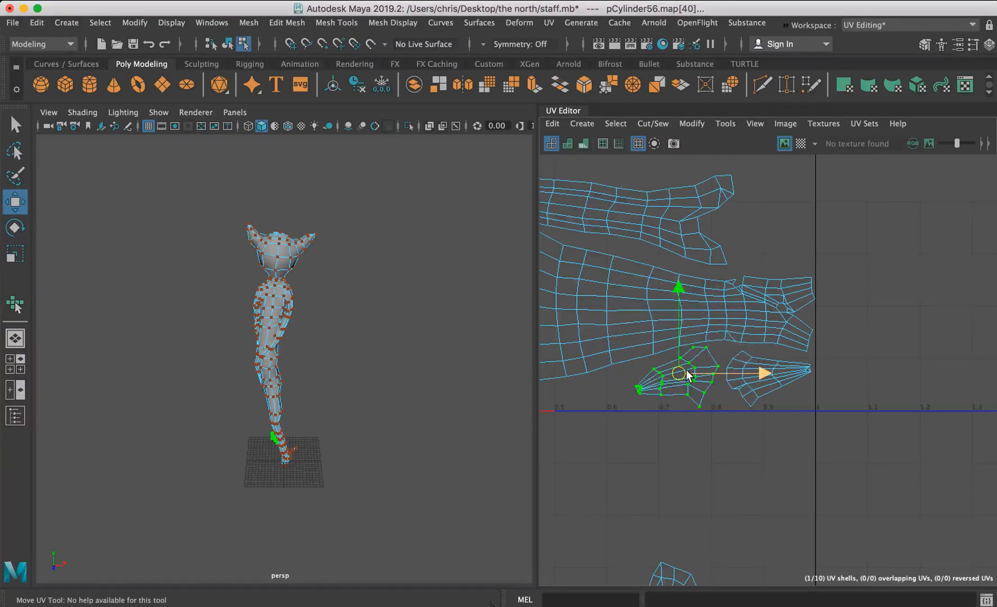
left_click_drag(683, 373, 687, 376)
Examine the packed tile layout and the shells still waiting outside it.
middle_click_drag(683, 348, 821, 330, "alt")
right_click_drag(787, 293, 714, 281, "alt")
middle_click_drag(753, 319, 696, 298, "alt")
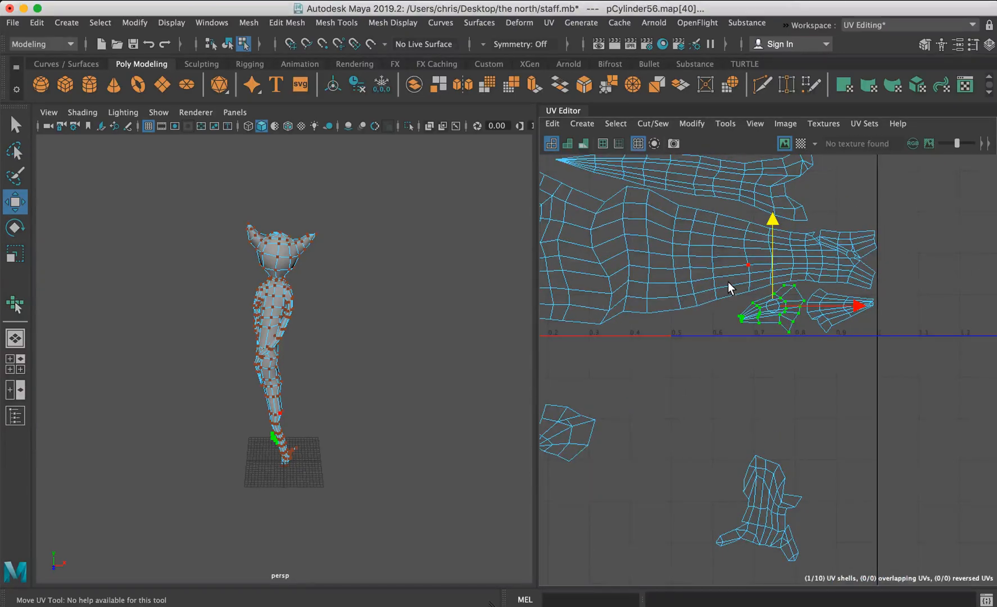
middle_click_drag(766, 308, 869, 295, "alt")
right_click_drag(862, 282, 790, 274, "alt")
mouse_move(838, 304)
middle_mouse_down("alt")
mouse_move(723, 446)
mouse_move(826, 345)
middle_mouse_up("alt")
middle_click_drag(852, 287, 863, 372, "alt")
mouse_move(872, 307)
right_mouse_down("alt")
mouse_move(824, 285)
mouse_move(785, 289)
right_mouse_up("alt")
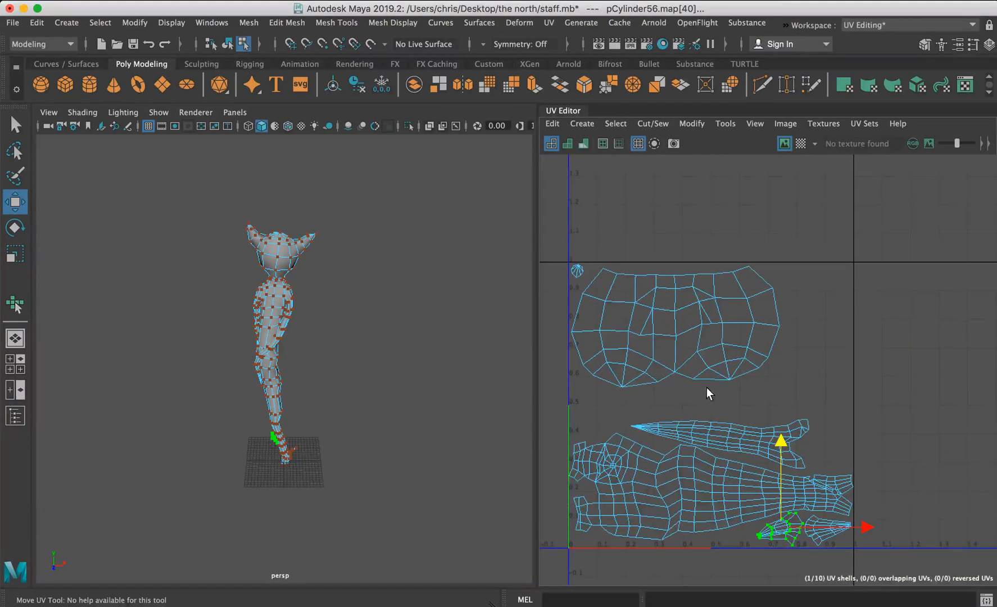
middle_click_drag(707, 387, 796, 248, "alt")
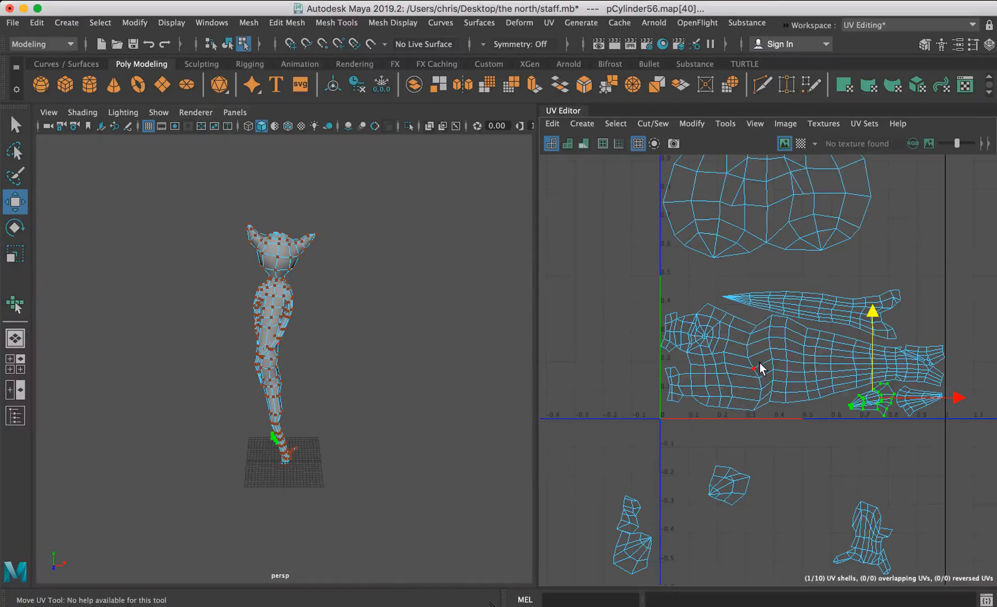
middle_click_drag(763, 365, 771, 273, "alt")
right_click_drag(875, 293, 631, 227, "alt")
middle_click_drag(795, 248, 650, 236, "alt")
right_click_drag(650, 236, 788, 256, "alt")
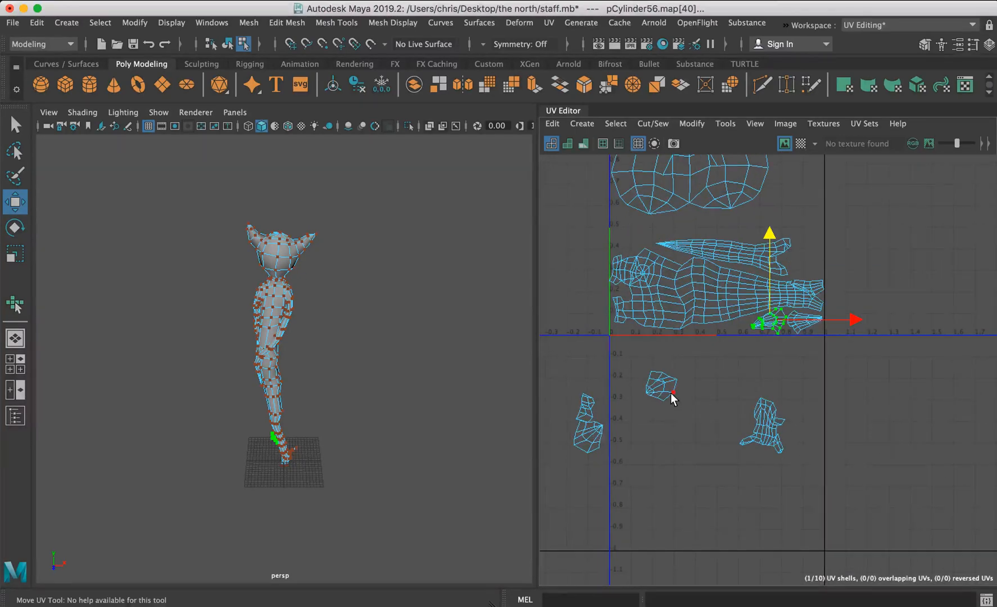
Enlarge the small ear shell from below the tile and move it into the gap right of the head shell.
left_click(653, 396)
left_click_drag(655, 362, 659, 281)
middle_click_drag(641, 259, 607, 342, "alt")
key("r")
left_click_drag(606, 357, 694, 341)
key("w")
left_click_drag(601, 360, 765, 256)
Rotate the ear shell square to the tile edges and fit it into the tile's upper-right corner.
key("e")
key("r")
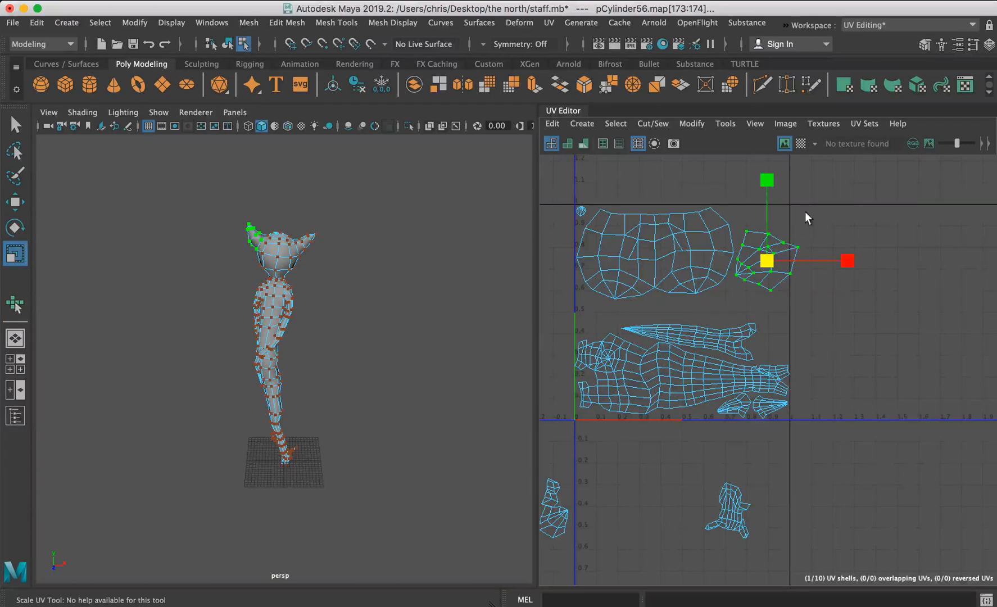
key("e")
left_click_drag(817, 194, 763, 233)
key("w")
key("r")
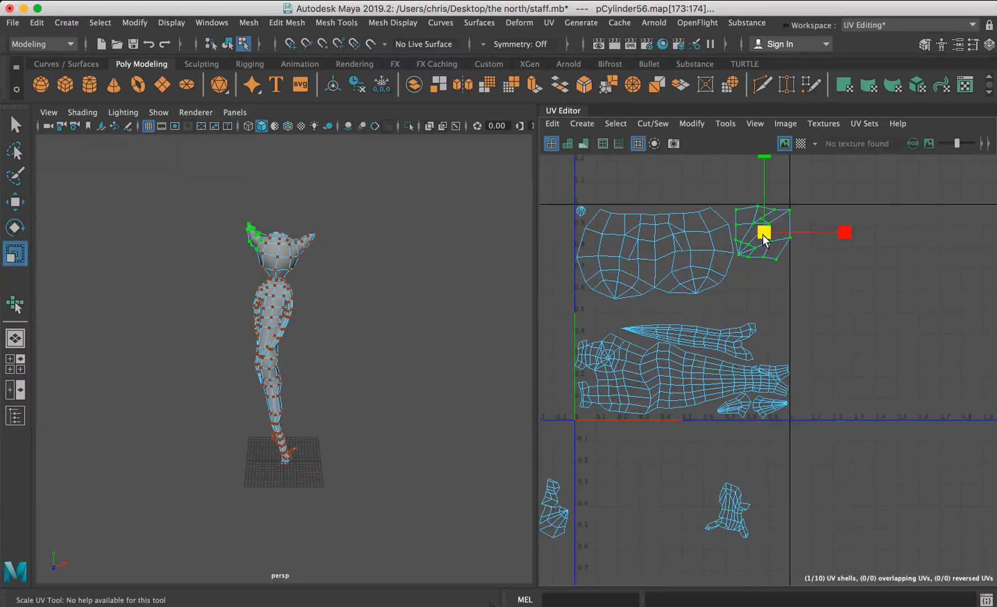
key("e")
left_click_drag(828, 281, 830, 275)
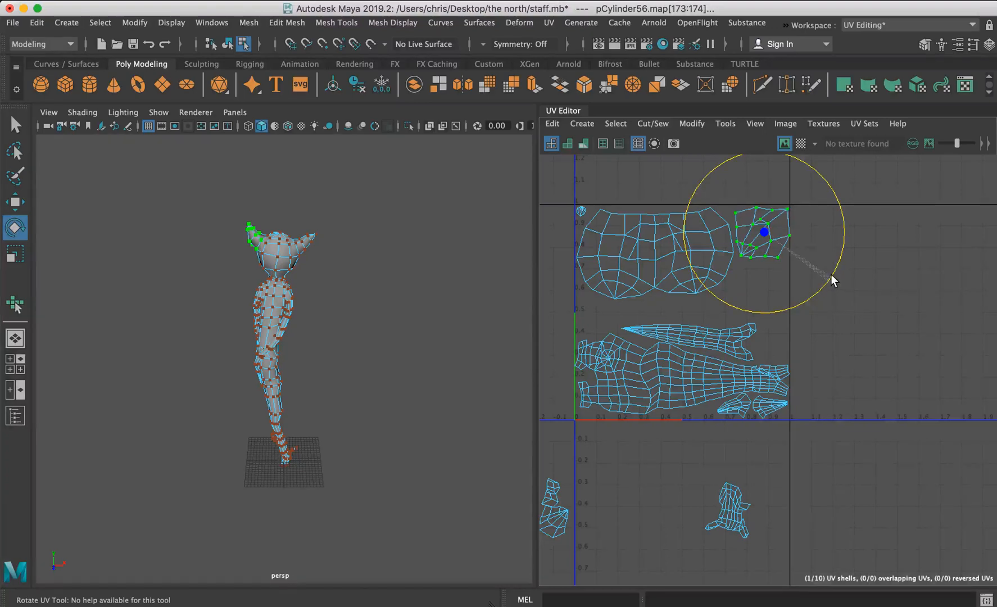
key("w")
left_click_drag(763, 234, 761, 233)
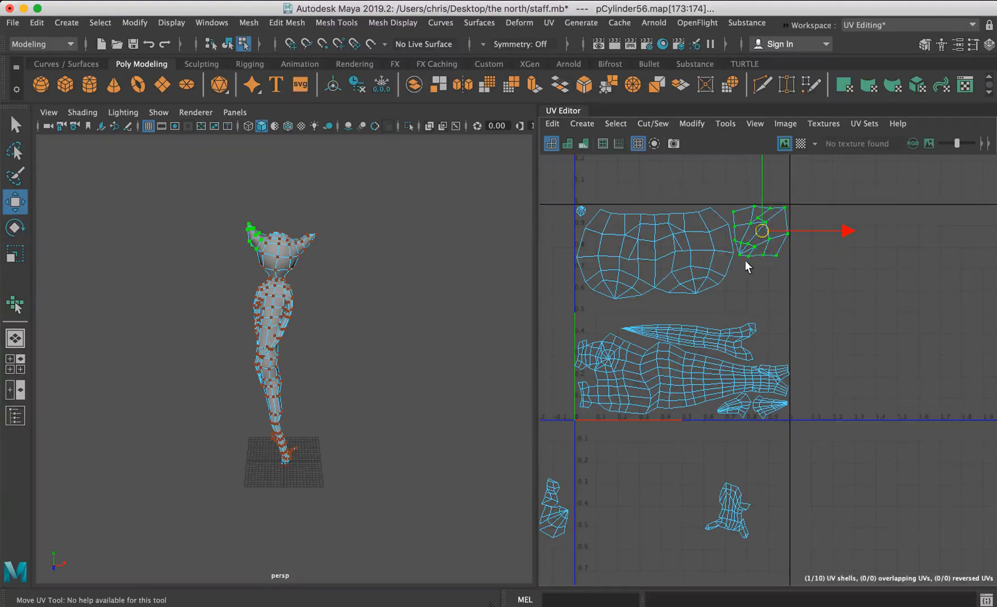
Bring the remaining ear shell from outside the tile to below the first ear shell and enlarge it to a similar size.
middle_click_drag(608, 443, 679, 274, "alt")
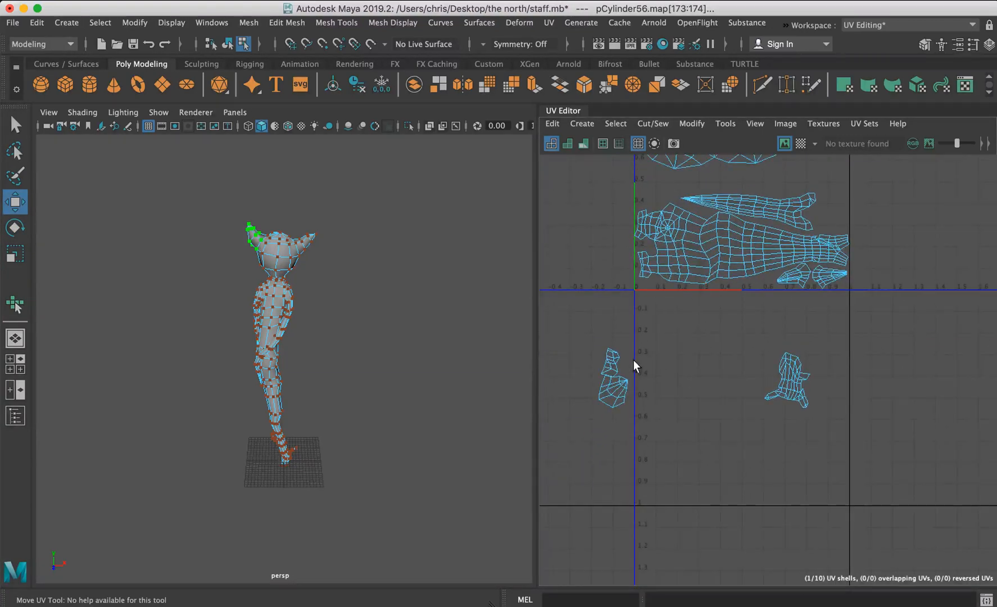
left_click(620, 390)
left_click_drag(619, 388, 838, 229)
middle_click_drag(849, 185, 771, 309, "alt")
scroll(776, 315, "up", 2)
key("r")
left_click_drag(748, 364, 732, 276)
Rotate the second ear shell so its fan point faces the head shell and seat it under the first ear shell.
key("e")
key("w")
key("e")
left_click_drag(789, 226, 805, 247)
key("r")
left_click_drag(737, 272, 736, 273)
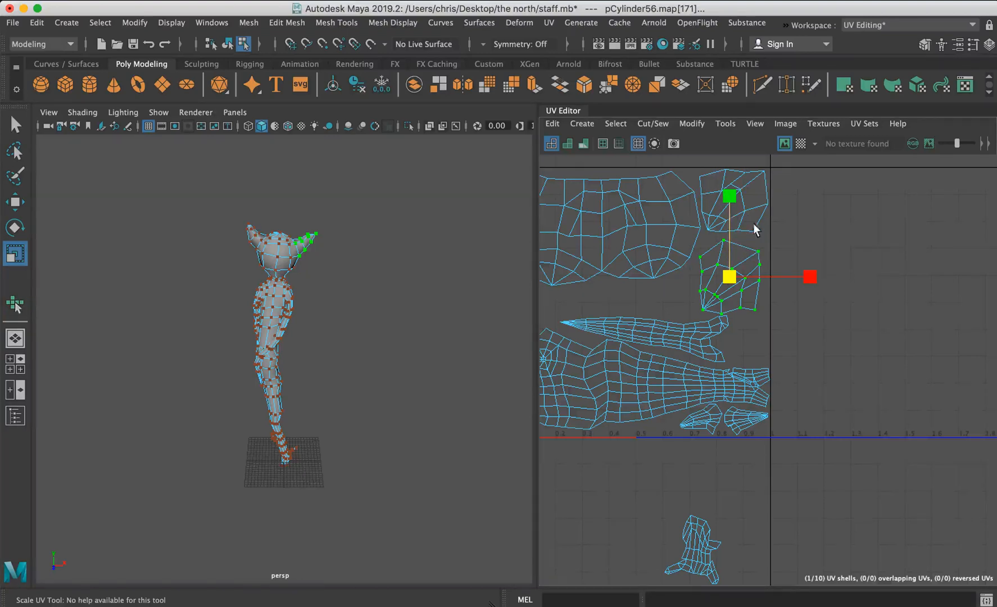
key("e")
left_click_drag(790, 225, 765, 321)
key("w")
left_click_drag(738, 272, 737, 273)
Locate the tiny leftover shell on the model and move it beside the larger spiky shell below the tile.
middle_click_drag(682, 269, 849, 229, "alt")
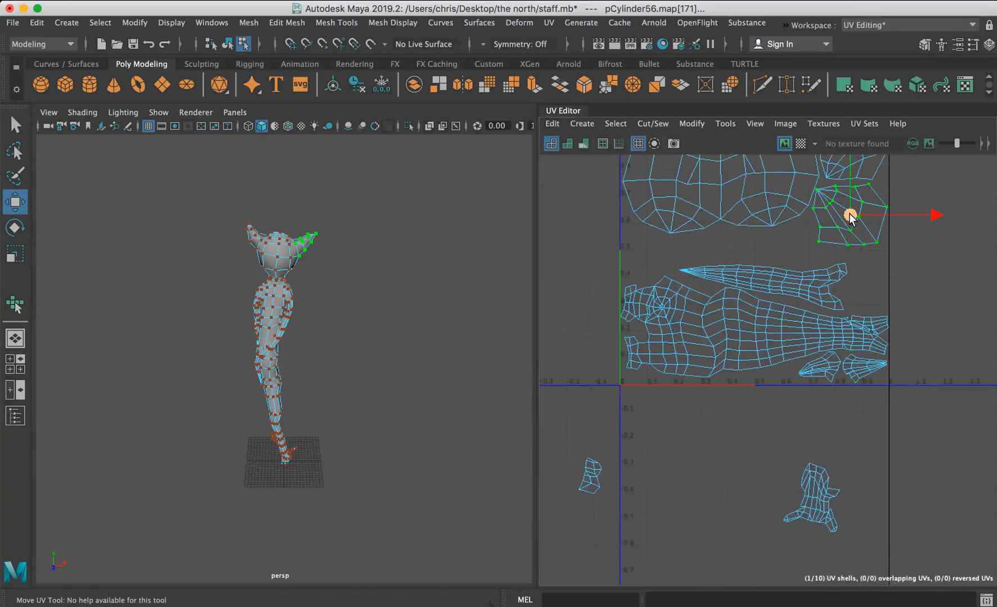
left_click(820, 476)
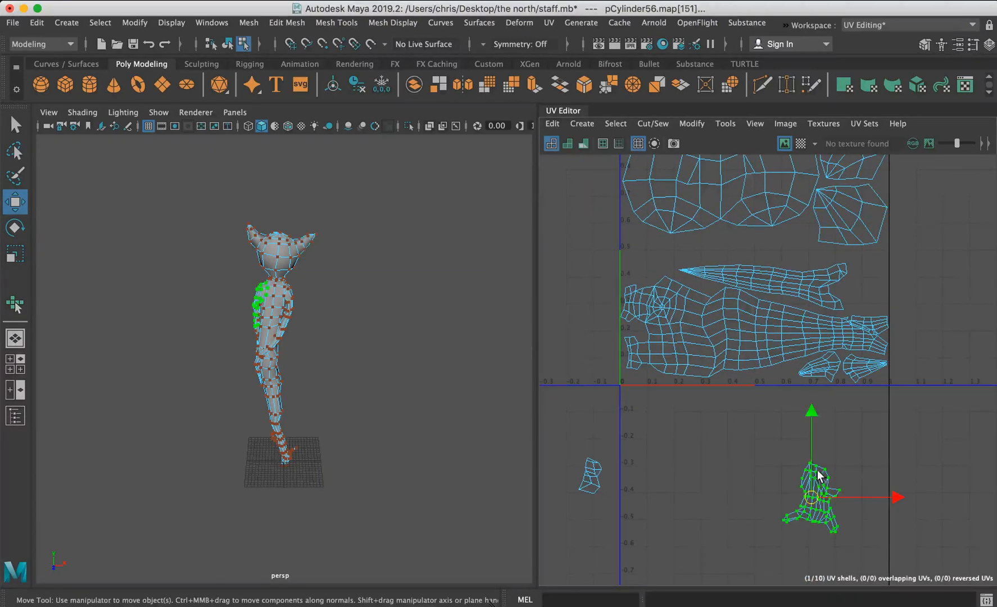
left_click(593, 483)
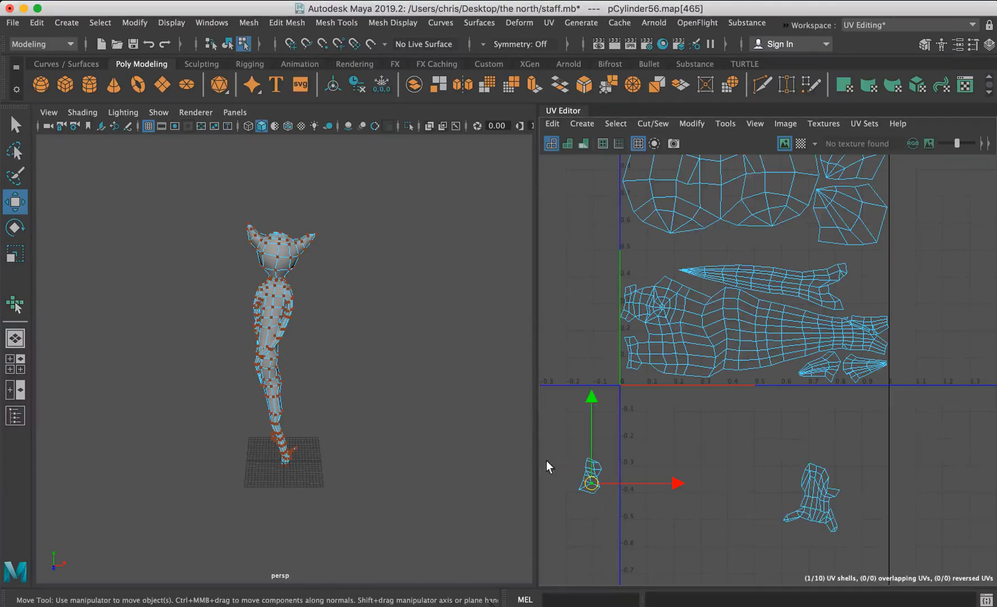
left_click_drag(569, 519, 607, 452)
key("f")
left_click_drag(378, 379, 604, 358, "alt")
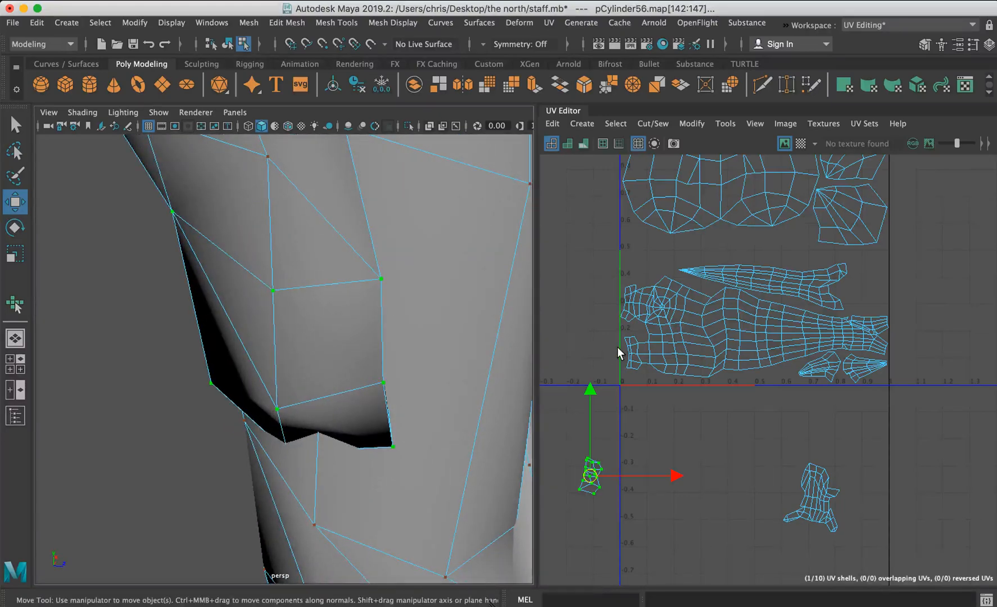
left_click_drag(444, 380, 633, 372, "alt")
middle_click_drag(711, 349, 729, 276, "alt")
left_click_drag(609, 404, 787, 463)
middle_click_drag(776, 289, 630, 182, "alt")
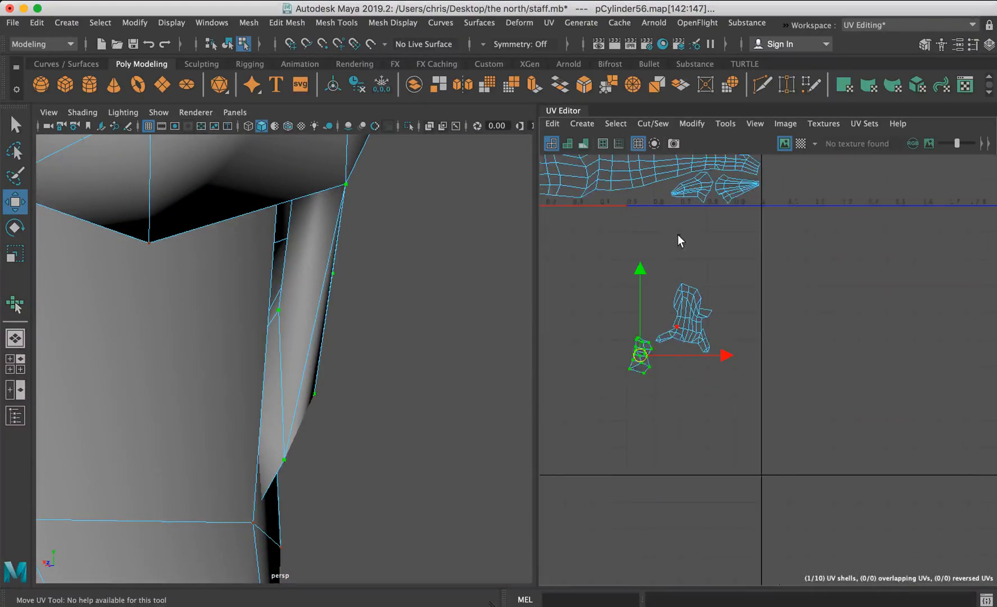
Rotate the tiny shell and place it under the spiky shell with their matching border edges facing each other.
right_click_drag(726, 264, 724, 345, "alt")
key("e")
left_click_drag(598, 366, 651, 443)
key("w")
middle_click_drag(634, 372, 674, 308, "alt")
right_click_drag(674, 305, 766, 360, "alt")
Select the shared border vertices along the spiky shell's lower edge and move and sew the tiny shell onto it.
right_click(679, 357)
right_click_drag(680, 360, 613, 356)
left_click(683, 372)
left_click(711, 378, "shift")
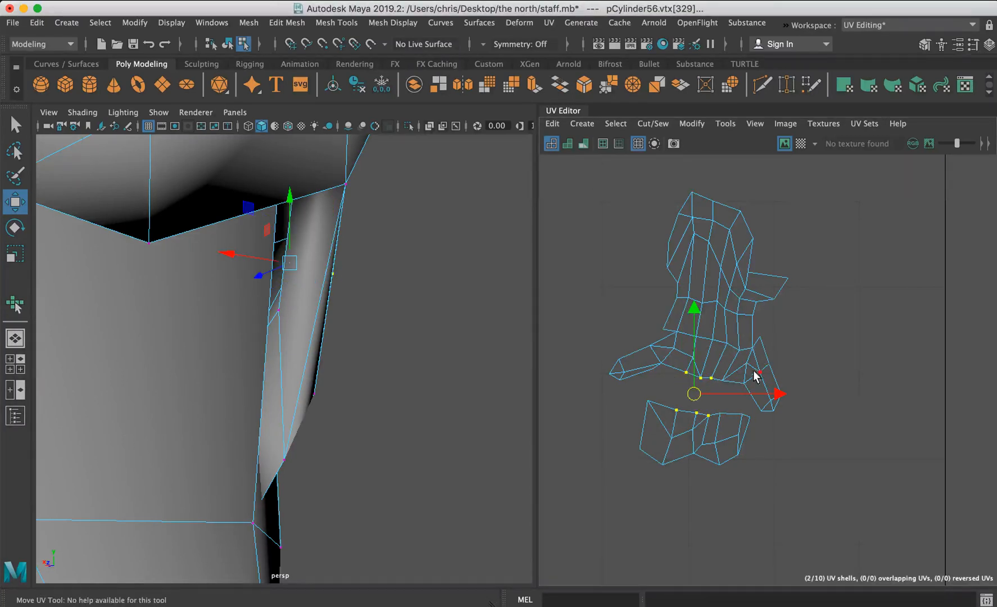
left_click(724, 380, "shift")
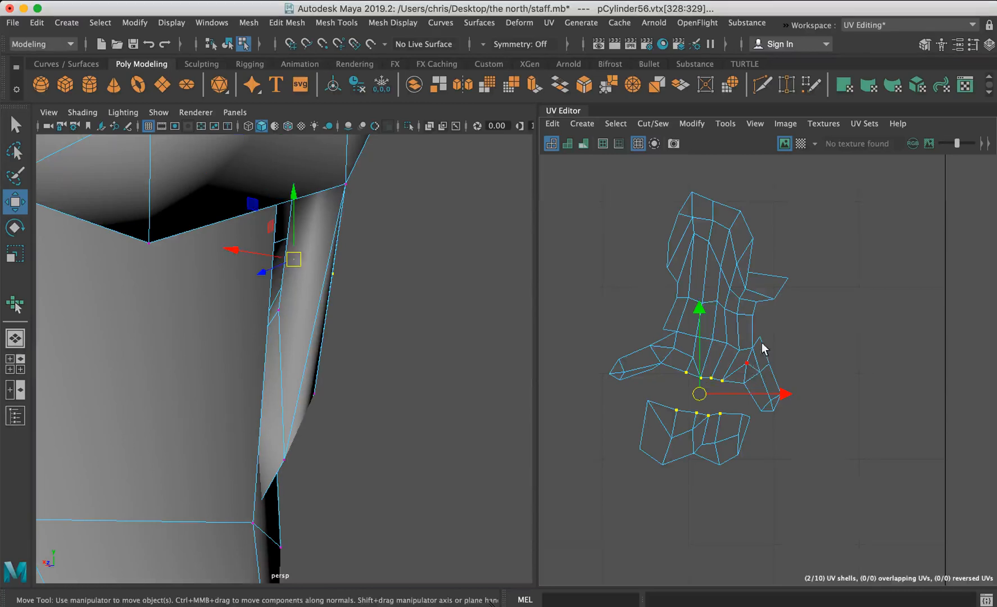
left_click(653, 123)
left_click(675, 255)
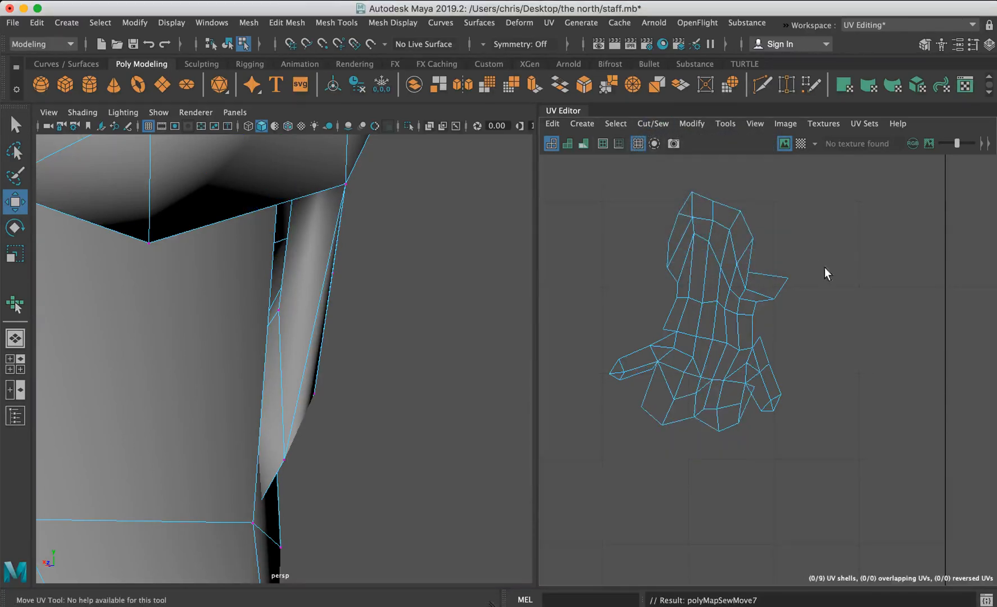
Select the whole merged spiky shell and unfold its UVs.
left_click(745, 385)
right_click_drag(765, 359, 783, 269, "alt")
left_click_drag(628, 203, 824, 472)
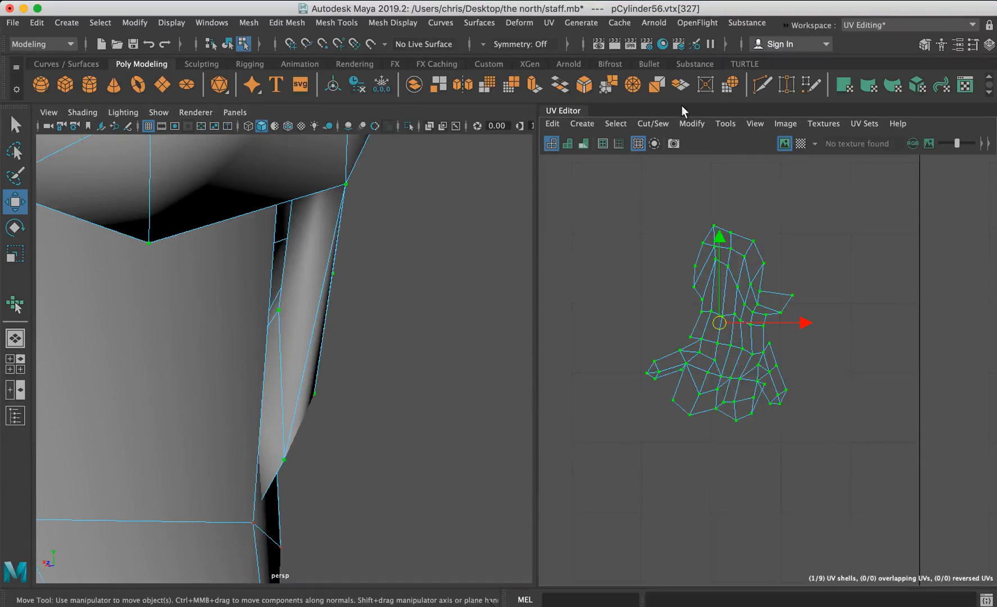
left_click(692, 123)
left_click(704, 560)
Shrink the unfolded spiky shell, turn it sideways and place it across the tile's right edge below the ear shells.
right_click_drag(807, 332, 662, 239, "alt")
middle_click_drag(663, 239, 842, 346, "alt")
right_click_drag(842, 339, 684, 264, "alt")
key("r")
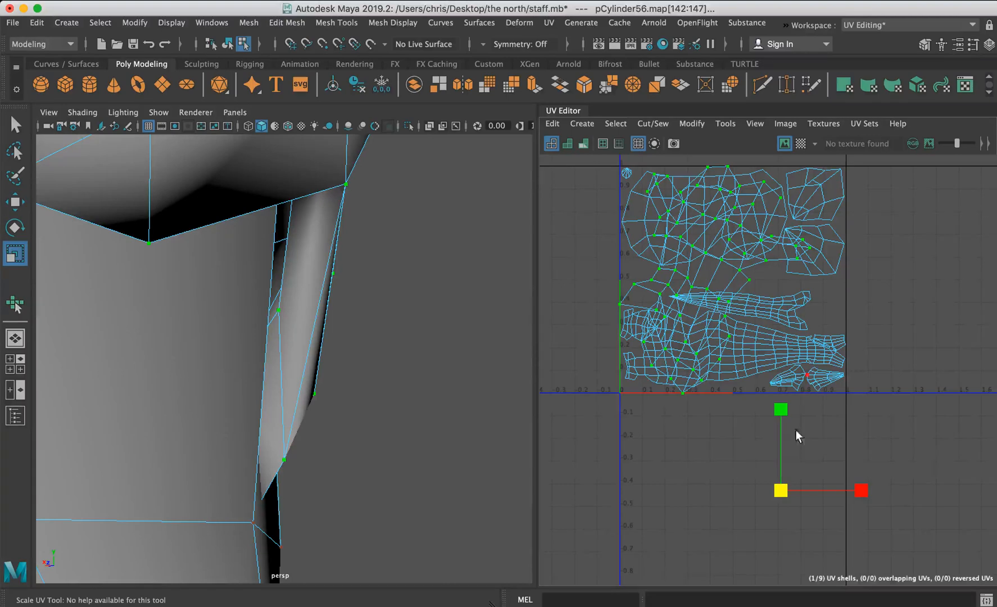
left_click_drag(779, 494, 775, 381)
key("w")
key("e")
left_click_drag(834, 318, 833, 398)
key("w")
left_click(935, 383)
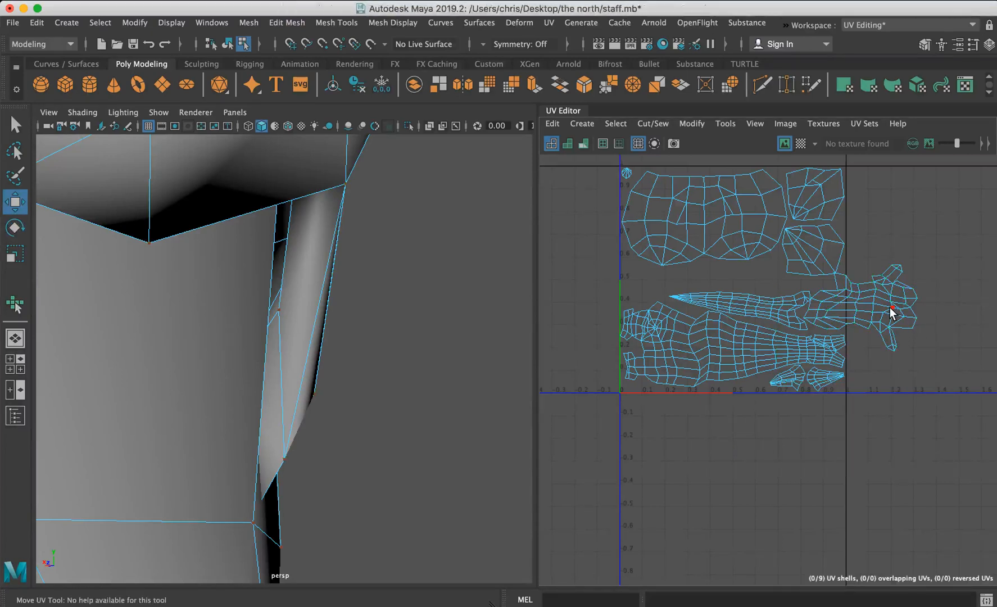
Shrink the spiky shell further and move it inside the tile, under the lower ear shell.
double_click(886, 309)
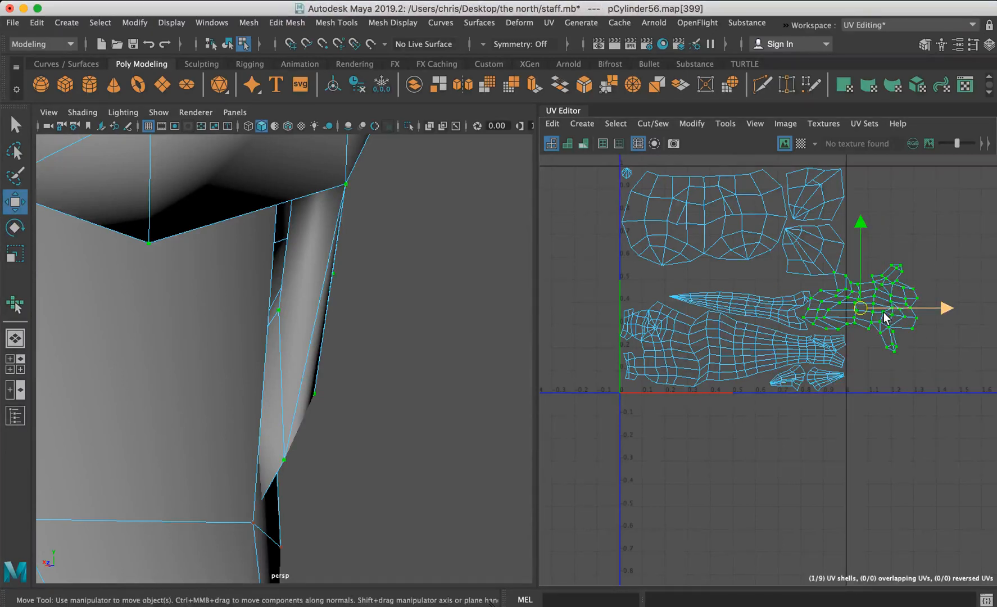
key("r")
left_click_drag(861, 307, 800, 308)
key("w")
key("r")
Move the long tapered shell left between the head and body shells and tilt its forked end downward.
double_click(757, 311)
key("e")
left_click_drag(795, 259, 782, 243)
key("w")
left_click_drag(743, 311, 701, 295)
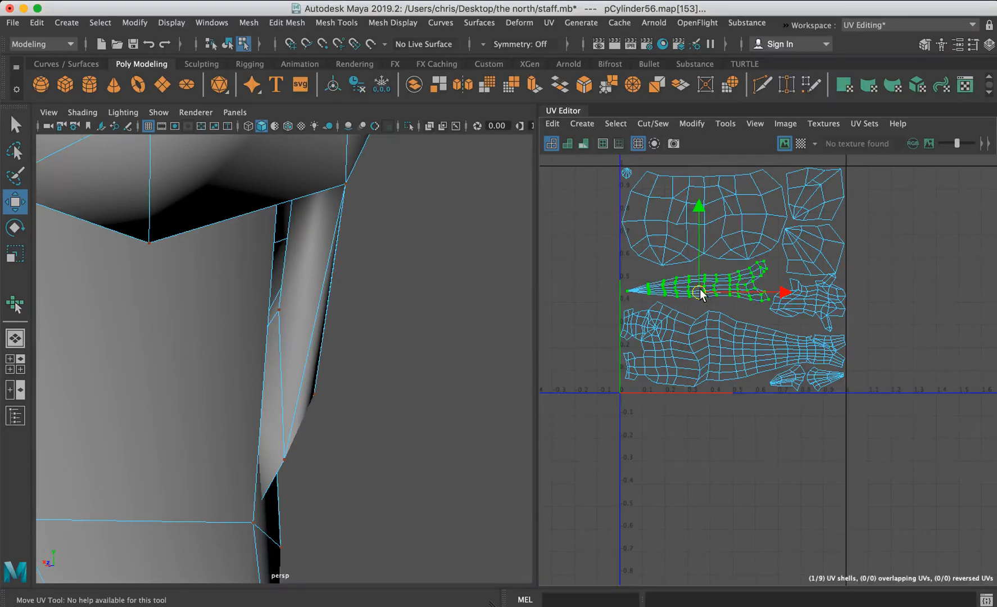
key("e")
mouse_move(763, 244)
left_mouse_down()
mouse_move(721, 234)
mouse_move(602, 317)
mouse_move(609, 344)
mouse_move(692, 391)
mouse_move(804, 297)
mouse_move(727, 362)
mouse_move(640, 324)
mouse_move(742, 279)
mouse_move(755, 290)
mouse_move(721, 281)
mouse_move(761, 300)
left_mouse_up()
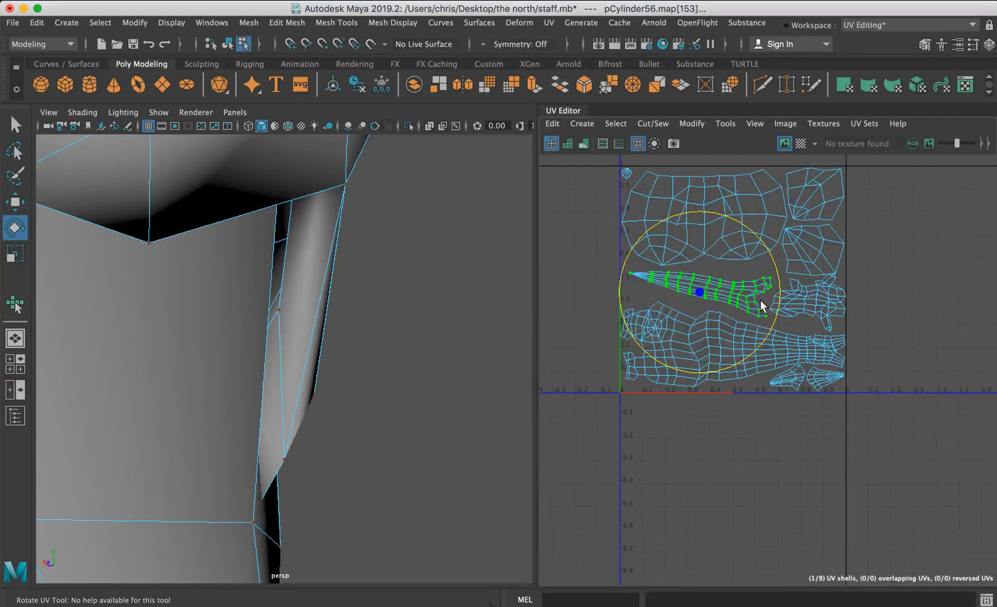
Try the spiky shell on the tile's left side with the tapered shell shifted toward the right edge.
left_click_drag(877, 317, 544, 338)
key("w")
left_click(719, 288)
left_click_drag(725, 300, 770, 292)
left_click(571, 334)
left_click_drag(579, 325, 591, 306)
Park the tapered shell below the tile, return the spiky shell under the ear shells and turn it end for end.
left_click(762, 286)
left_click_drag(753, 316, 604, 474)
left_click(585, 315)
left_click_drag(583, 315, 808, 305)
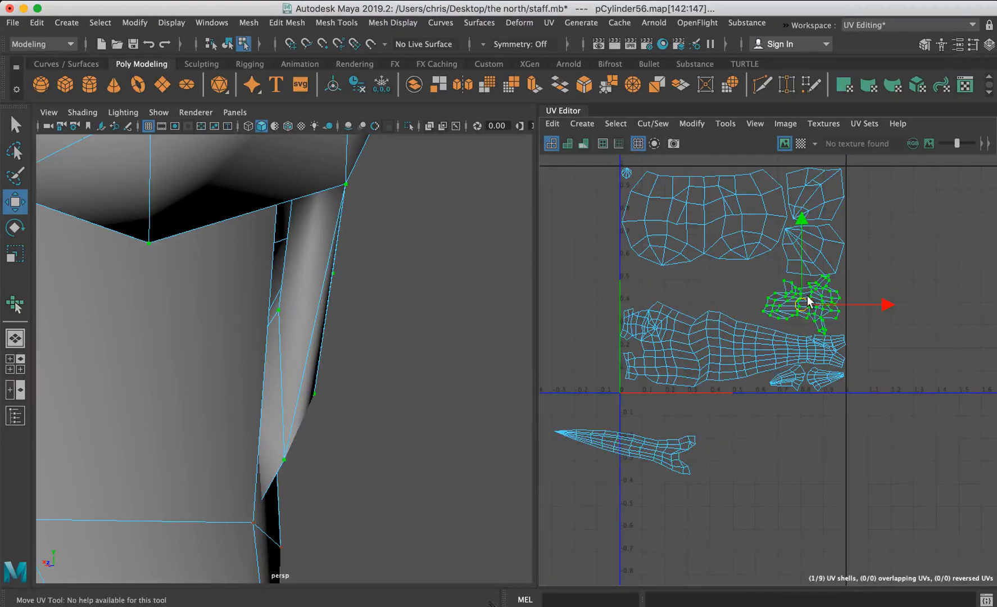
key("e")
left_click_drag(791, 246, 816, 353)
Tilt and nudge the spiky shell to fit between the lower ear shell and the body shell along the tile's right edge.
scroll(791, 280, "up", 2)
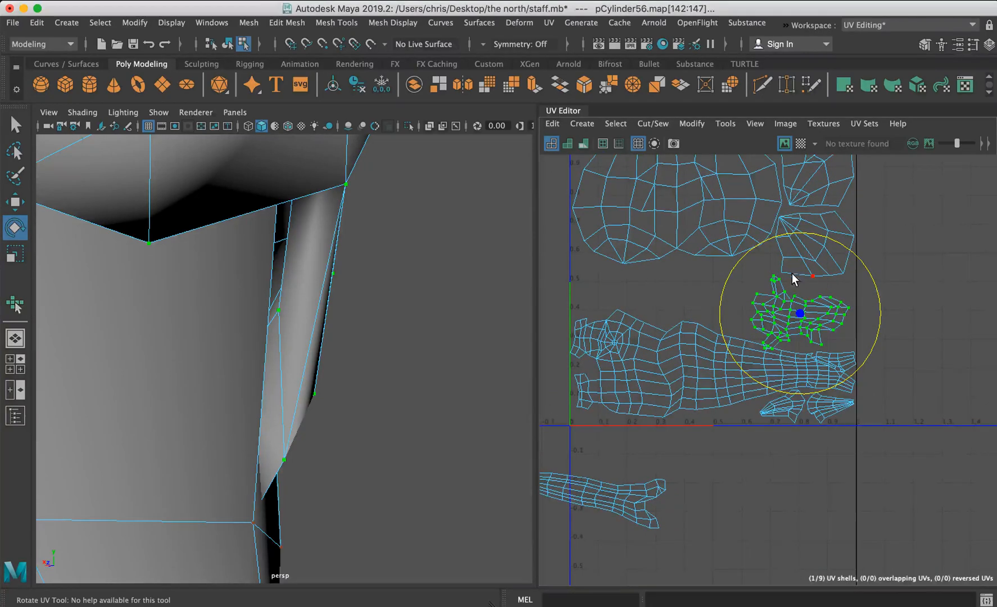
key("w")
mouse_move(791, 312)
left_mouse_down()
mouse_move(785, 296)
mouse_move(793, 300)
left_mouse_up()
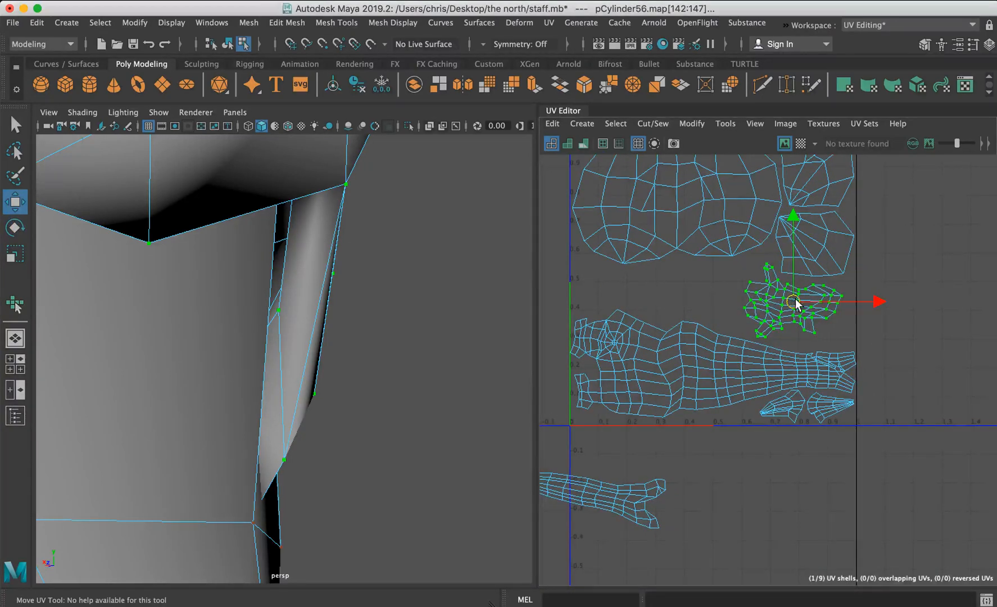
key("e")
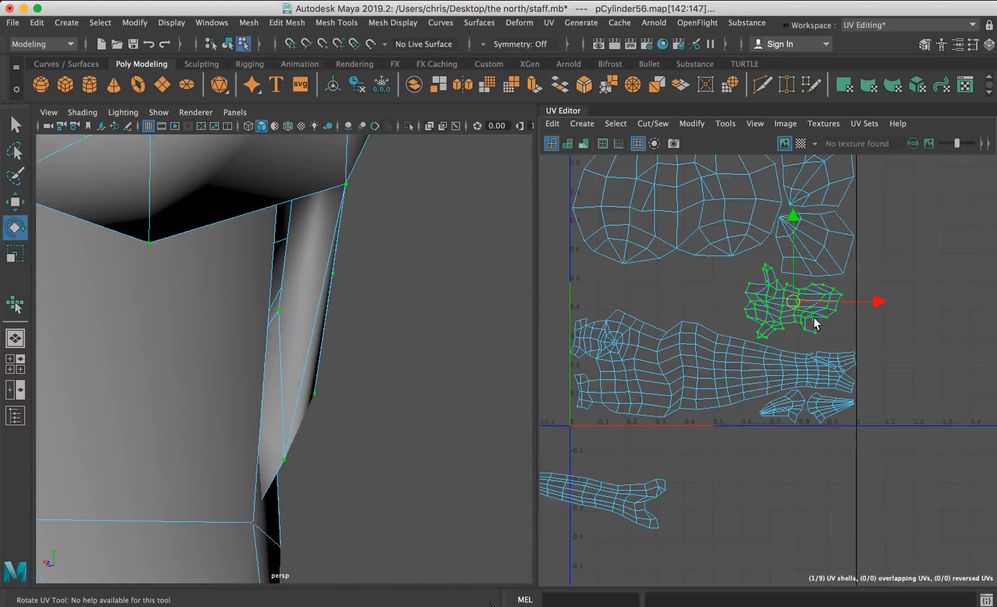
key("w")
left_click_drag(792, 301, 815, 313)
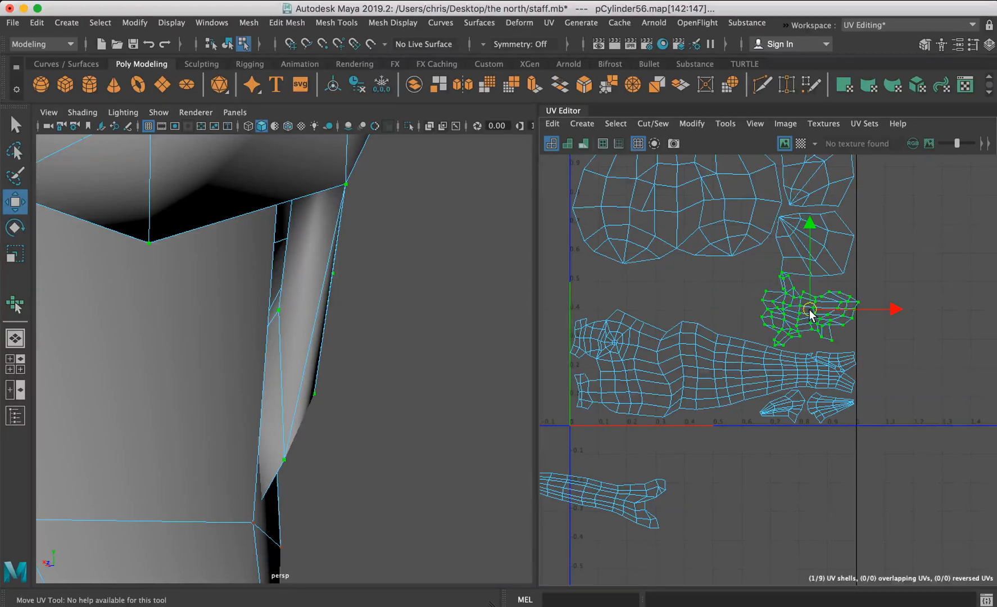
key("e")
left_click_drag(859, 248, 844, 238)
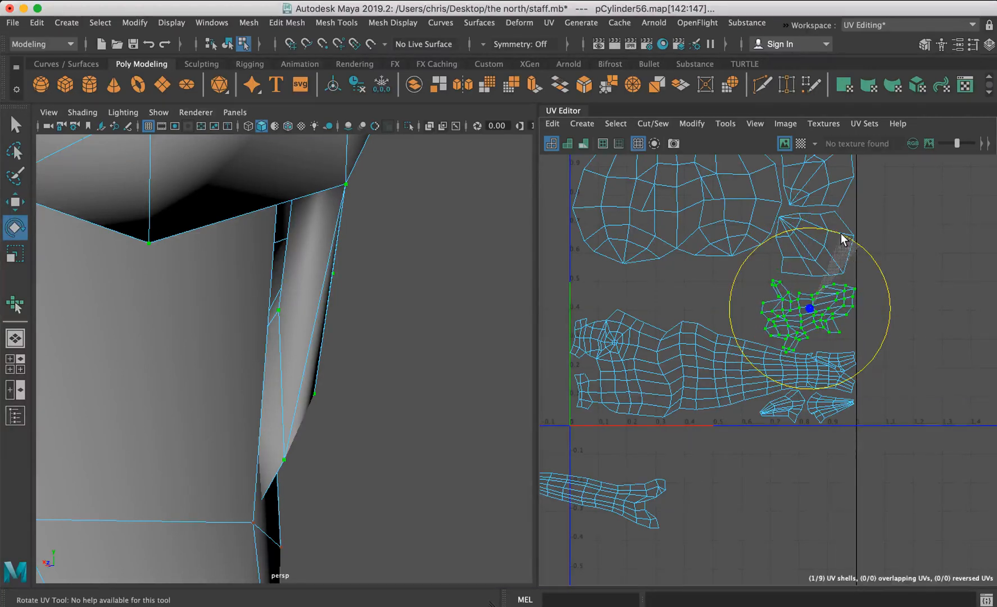
key("w")
left_click_drag(807, 306, 807, 305)
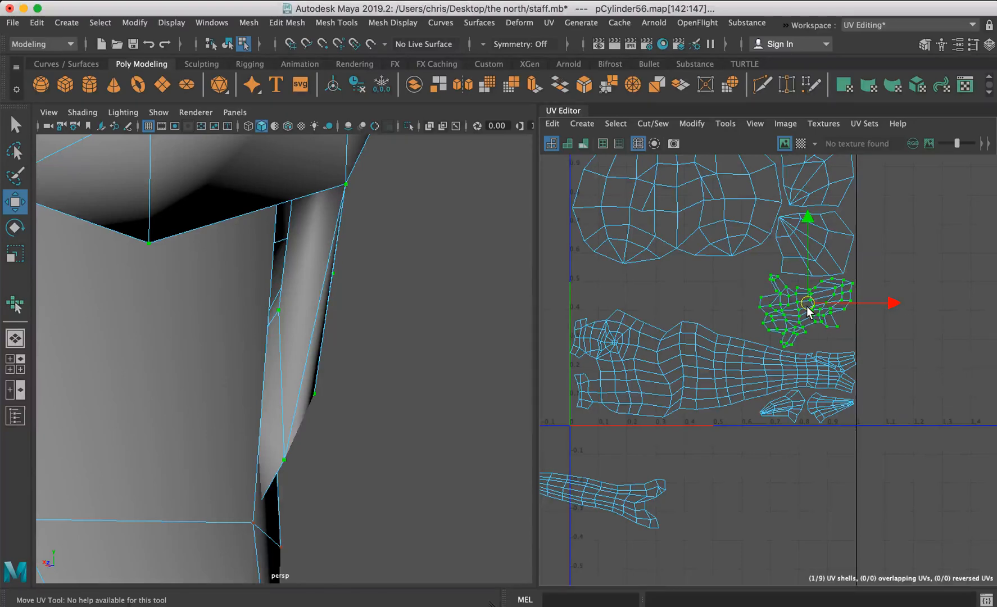
middle_click_drag(753, 290, 849, 284, "alt")
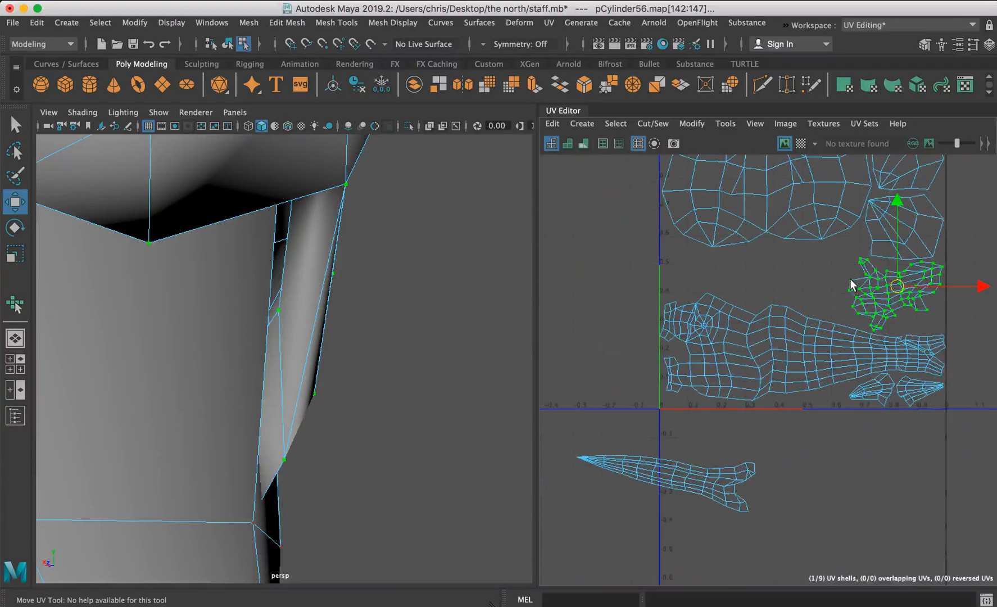
Move the tapered shell back into the tile between the head and body shells, left of the spiky shell.
left_click(694, 454)
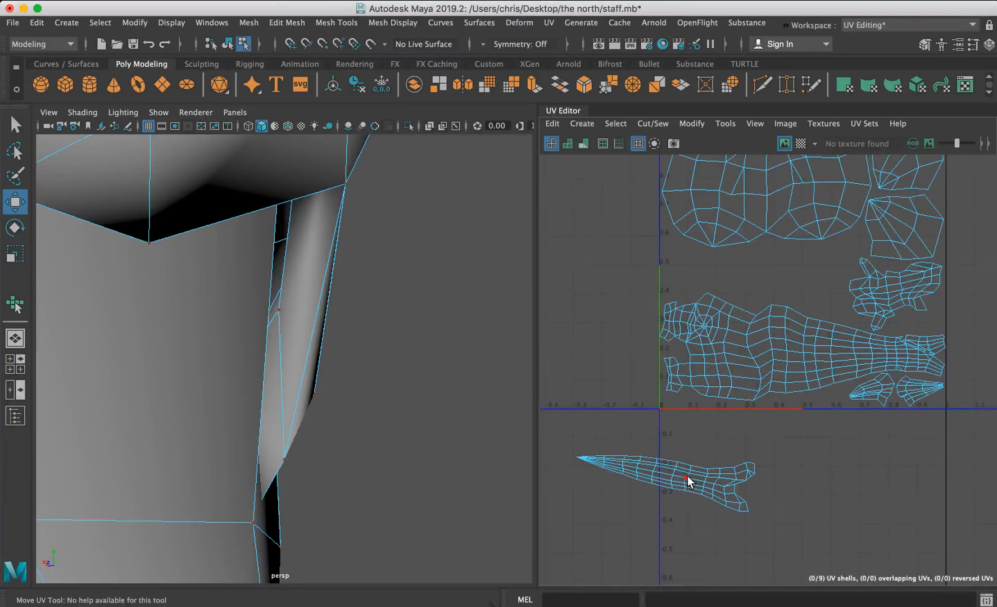
left_click(688, 479)
left_click_drag(666, 484, 756, 283)
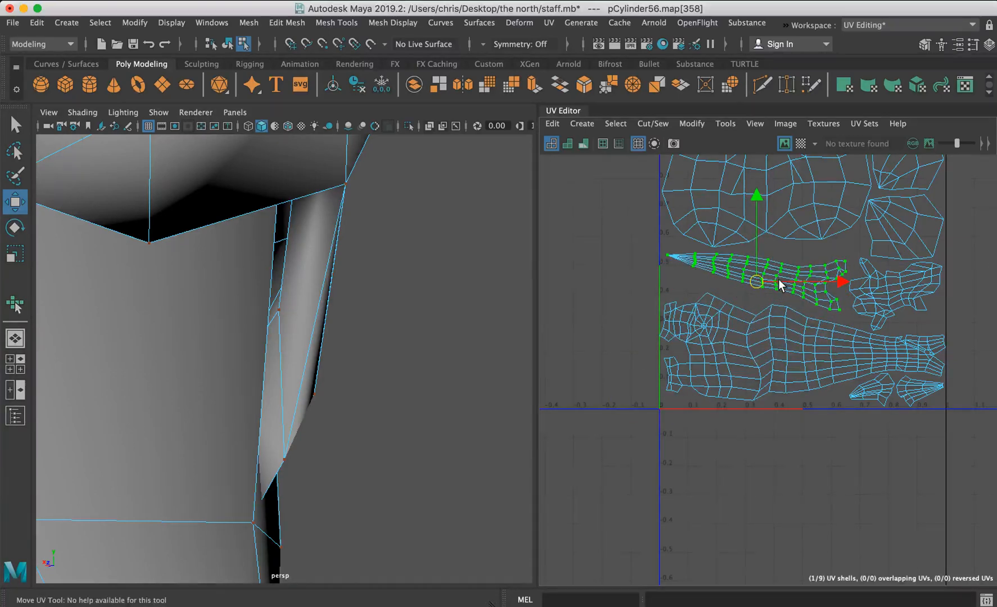
scroll(782, 283, "down", 3)
middle_click_drag(793, 279, 747, 359, "alt")
middle_click_drag(711, 294, 714, 242, "alt")
right_click_drag(717, 240, 890, 268, "alt")
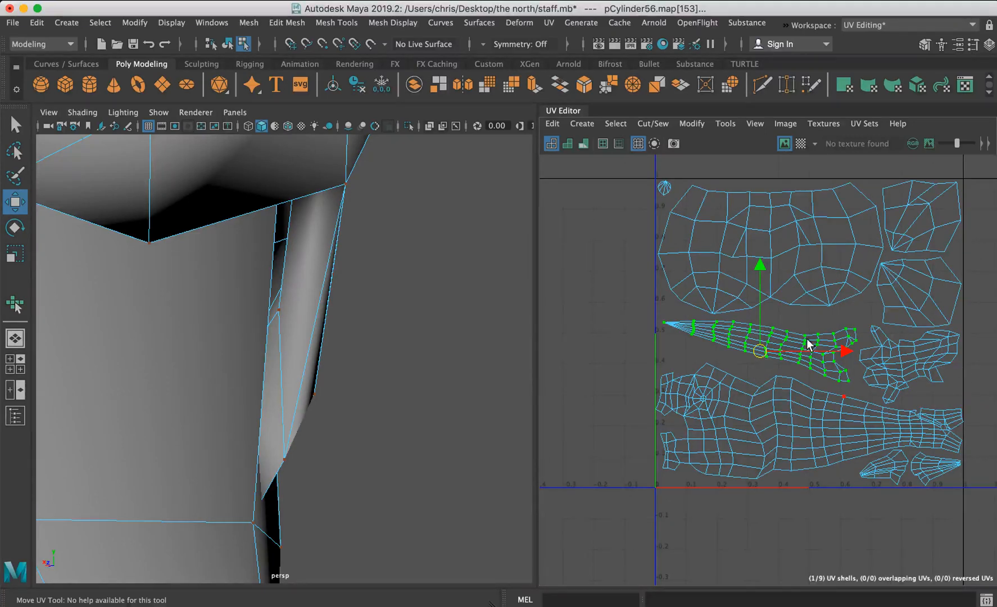
Enlarge the small round shell and reposition it in the tile's upper-left corner.
middle_click_drag(728, 243, 776, 366, "alt")
scroll(763, 312, "up", 3)
left_click(688, 313)
key("r")
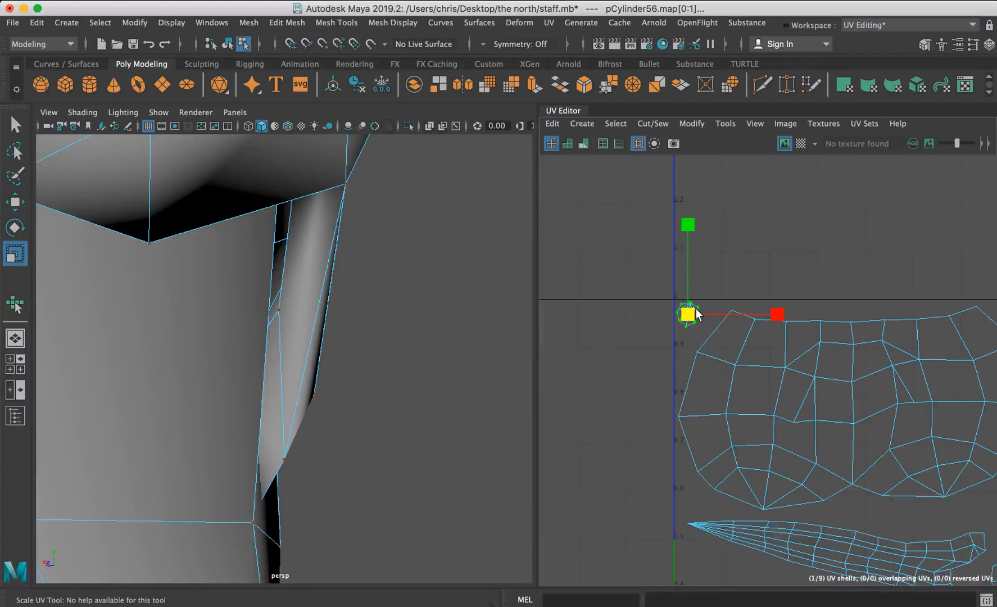
key("w")
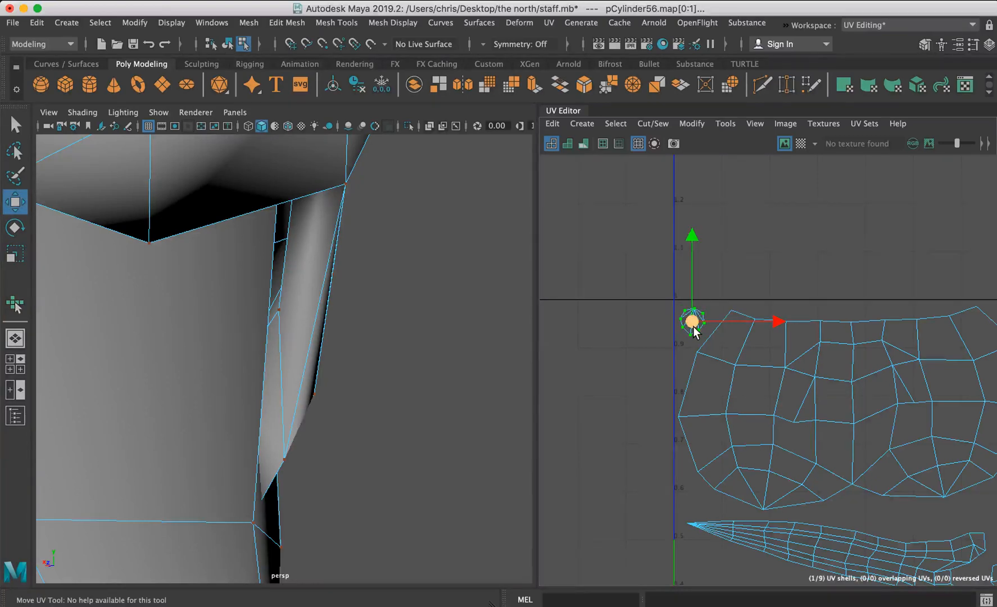
key("r")
key("w")
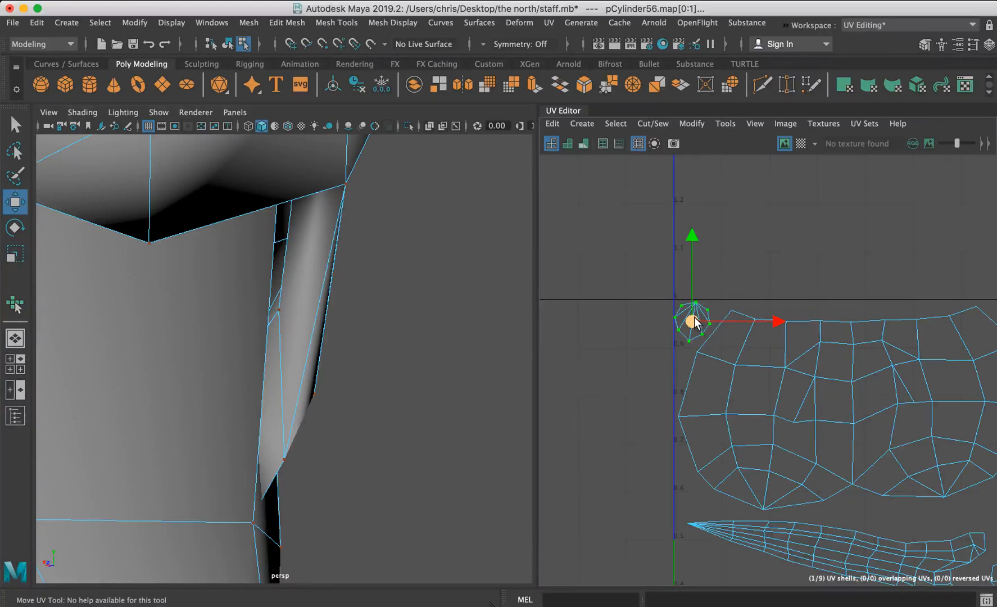
Enlarge the upper ear shell slightly to fill the tile's upper-right corner.
middle_click_drag(811, 315, 703, 264, "alt")
middle_click_drag(850, 304, 682, 257, "alt")
double_click(800, 291)
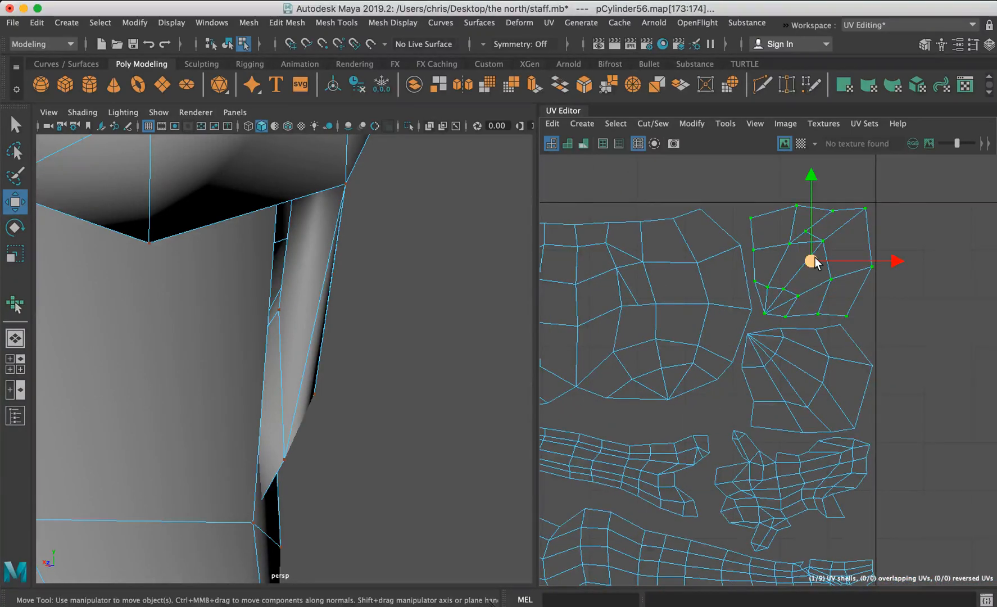
key("r")
left_click_drag(811, 261, 816, 263)
key("w")
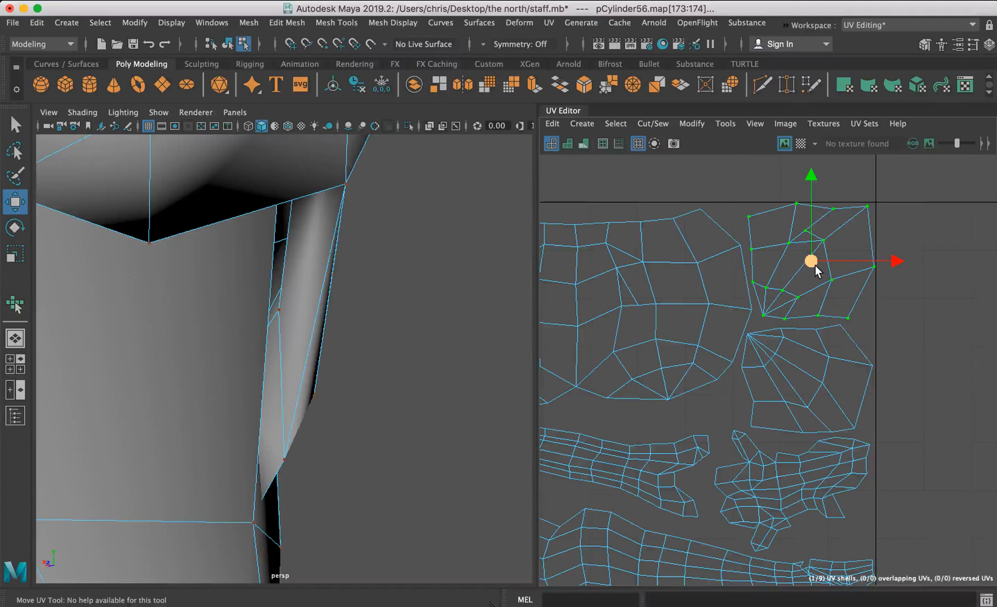
Enlarge the lower ear shell slightly to fill the gap between the upper ear shell and the spiky shell.
middle_click_drag(815, 325, 809, 268, "alt")
left_click(809, 331)
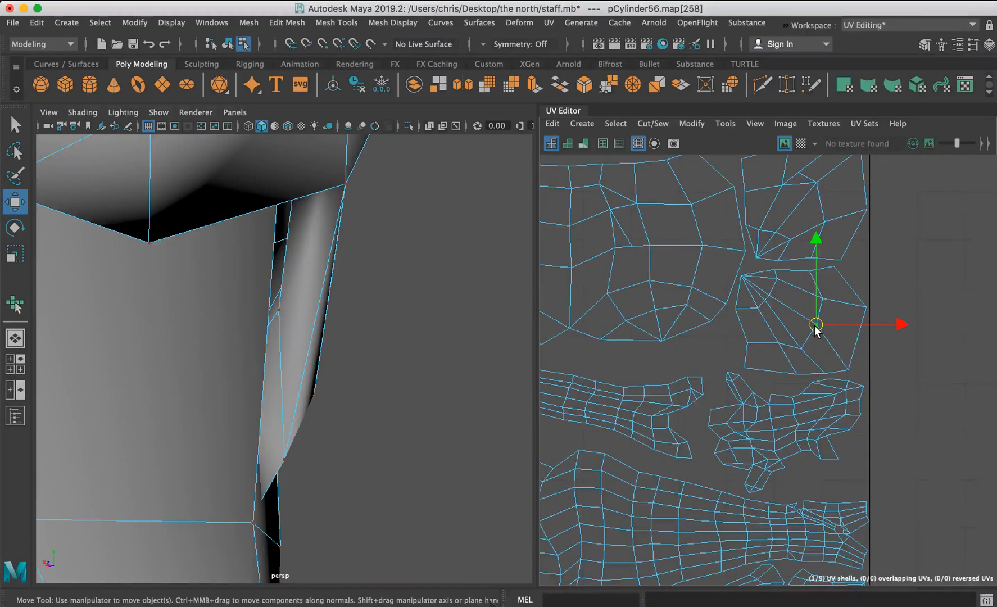
double_click(803, 327)
key("r")
left_click_drag(801, 325, 803, 325)
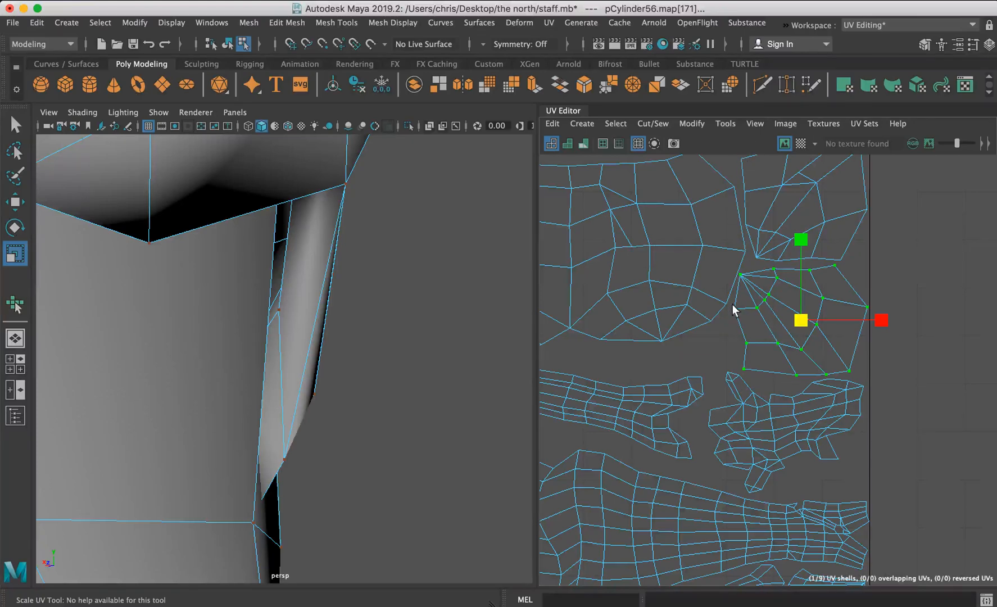
Turn on the checker map display for the UV layout.
left_click(824, 123)
left_click(827, 149)
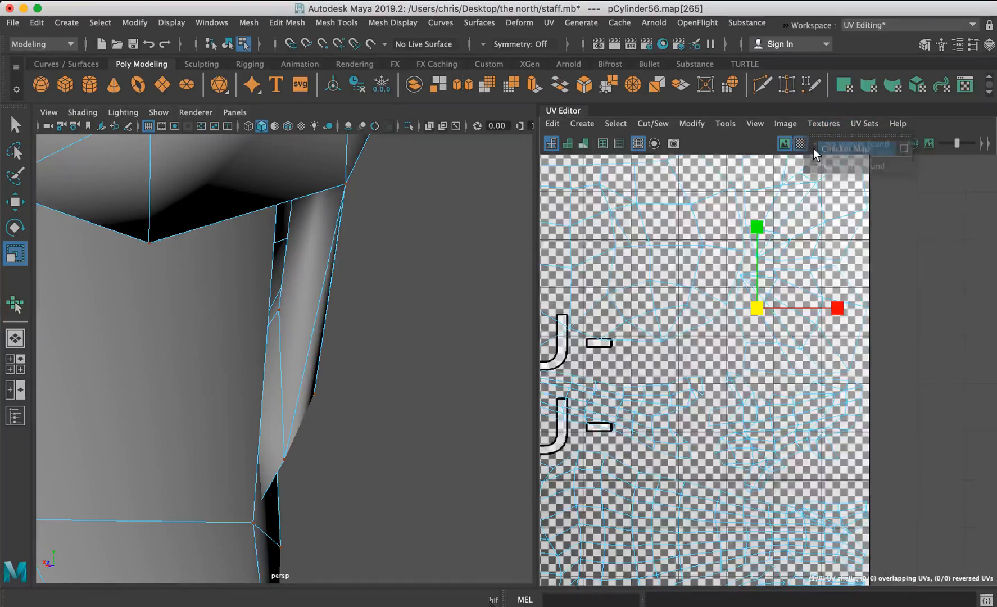
Examine the checker pattern across the figure's head, ears and shoulders from several angles.
left_click_drag(413, 216, 521, 191, "alt")
right_click_drag(522, 190, 270, 214, "alt")
left_click_drag(269, 214, 433, 242, "alt")
right_click_drag(433, 242, 366, 231, "alt")
left_click_drag(366, 231, 276, 225, "alt")
middle_click_drag(275, 224, 332, 297, "alt")
left_click_drag(333, 298, 298, 282, "alt")
right_click_drag(298, 283, 401, 263, "alt")
middle_click_drag(401, 263, 399, 331, "alt")
right_click_drag(399, 329, 374, 243, "alt")
left_click_drag(375, 243, 157, 288, "alt")
right_click_drag(157, 288, 376, 270, "alt")
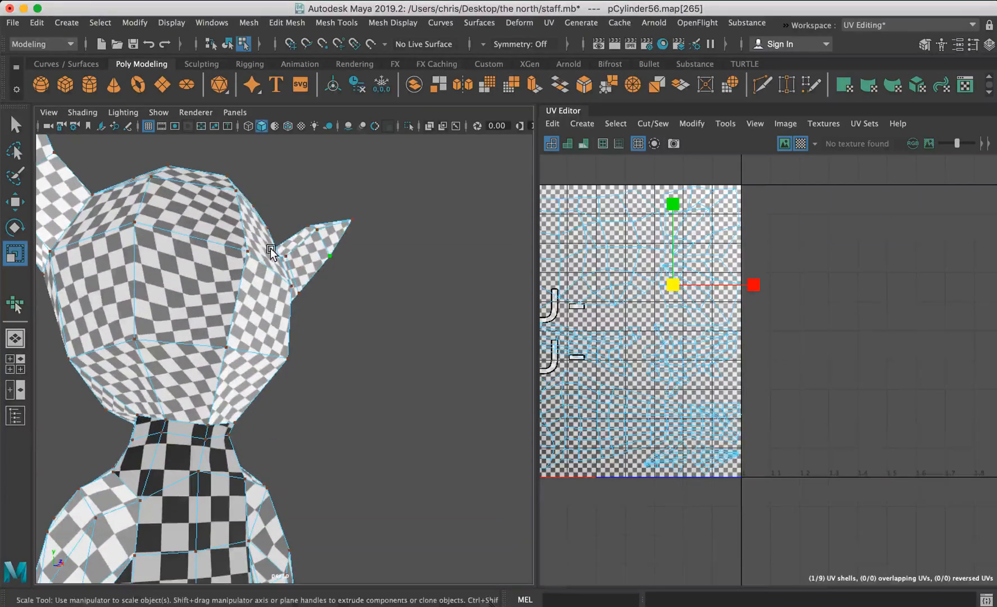
Frame a UV point of the head in the layout and turn on shell shading and distortion display.
left_click(135, 222)
key("f")
scroll(781, 292, "down", 5)
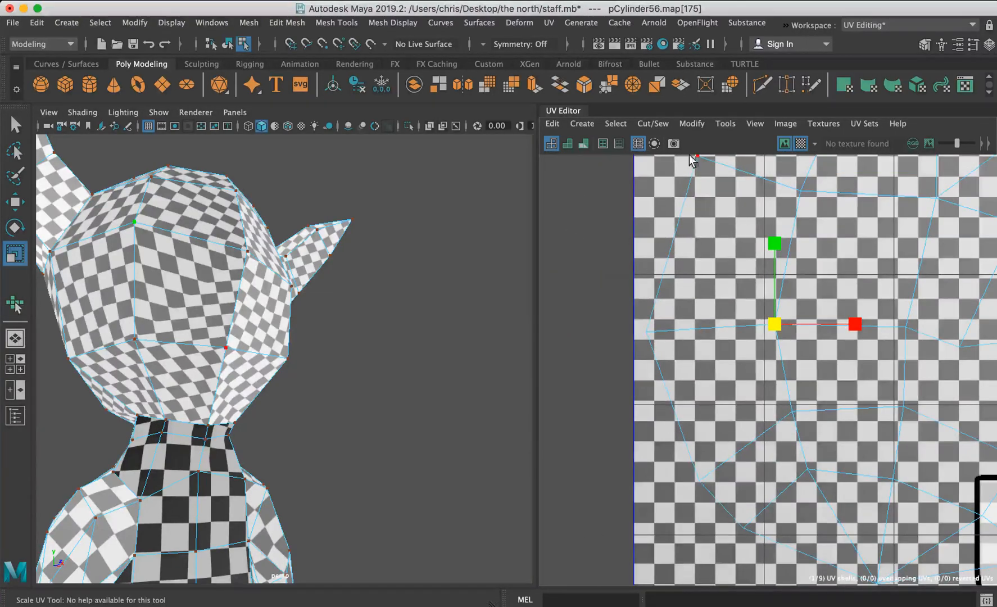
left_click(569, 145)
left_click(584, 145)
Move the inner UV points on the head shell's left side closer to its outer edge to even out distortion.
scroll(821, 309, "down", 3)
middle_click_drag(821, 309, 721, 319, "alt")
scroll(730, 267, "down", 3)
key("w")
mouse_move(715, 331)
left_mouse_down()
mouse_move(733, 335)
mouse_move(698, 330)
left_mouse_up()
left_click(724, 379)
left_click_drag(724, 380, 714, 416)
left_click(730, 408)
Unfold and relax the column of inner UVs on the head shell's left side with the Smooth tool.
left_click_drag(338, 269, 211, 298, "alt")
left_click_drag(695, 258, 741, 415)
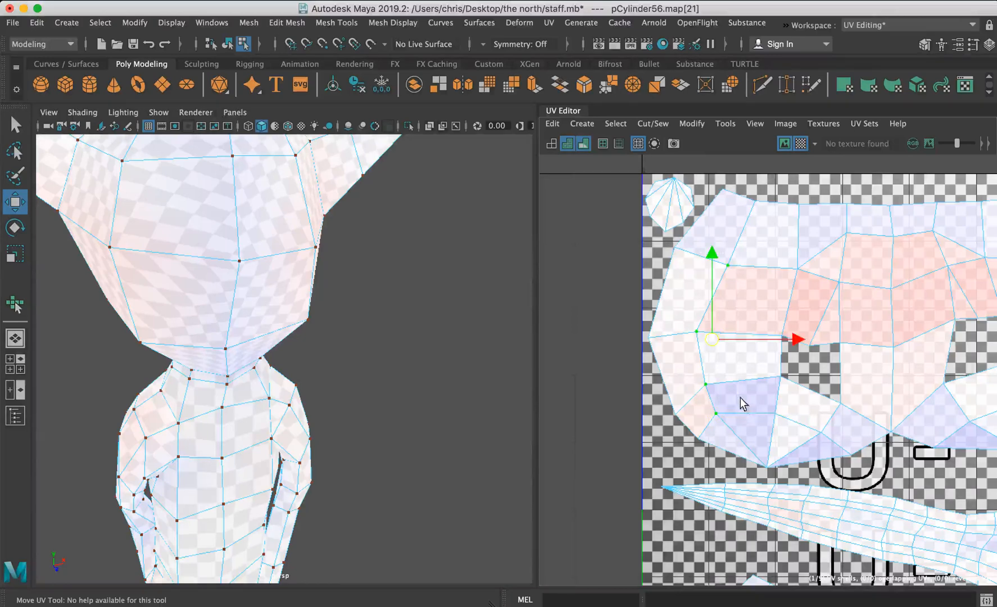
left_click(725, 123)
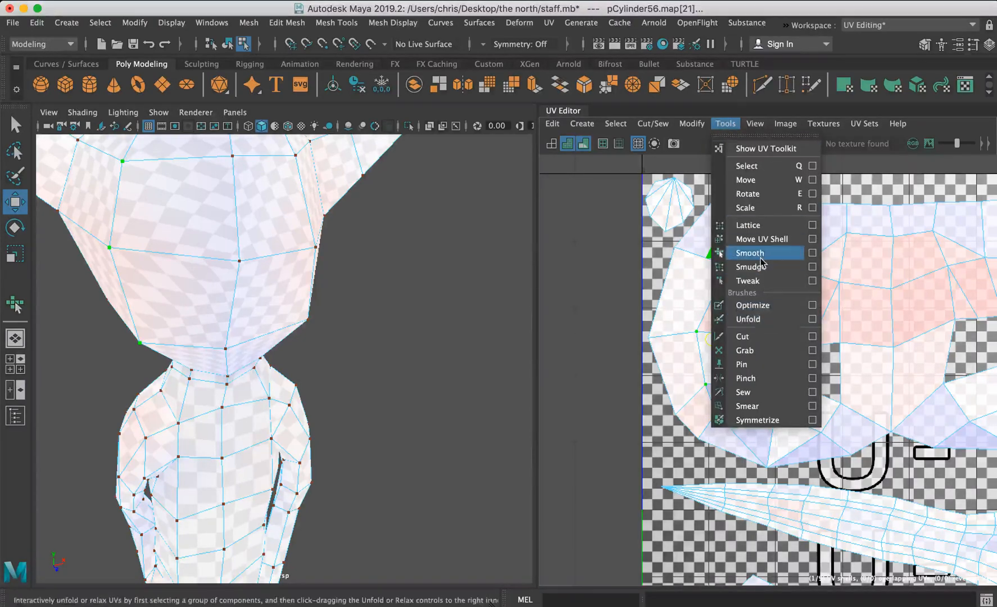
left_click(743, 251)
left_click_drag(670, 428, 738, 421)
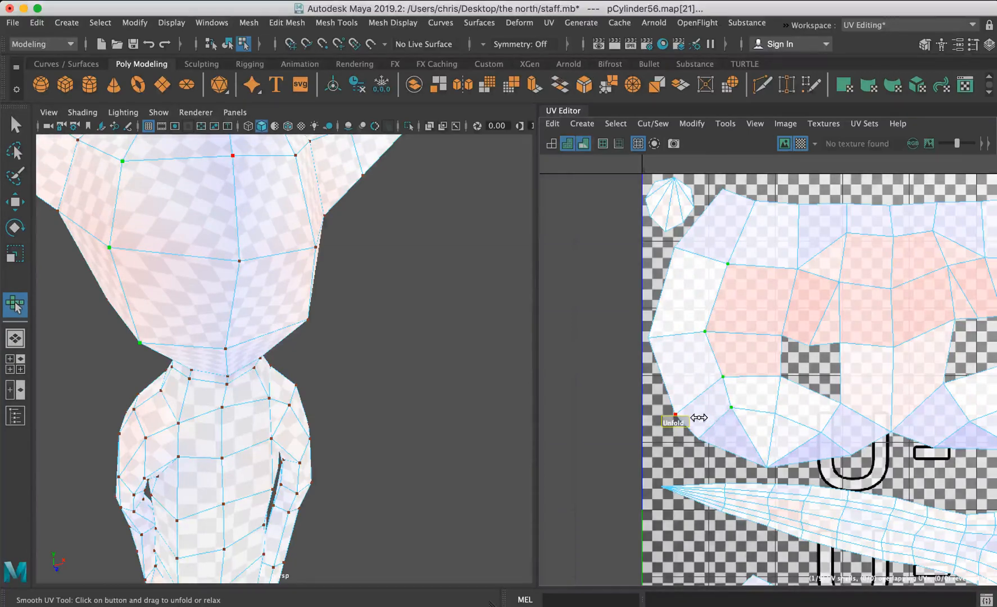
left_click_drag(685, 414, 712, 432)
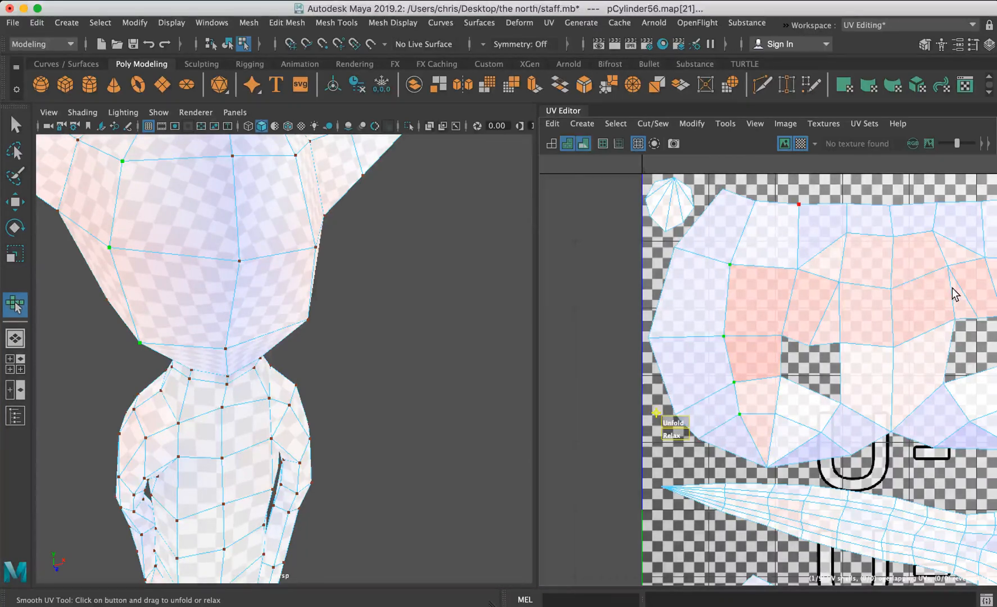
Try to relax the UV rows across the upper middle of the head shell, and undo the change.
left_click_drag(952, 288, 953, 291)
left_click_drag(770, 313, 823, 331)
scroll(256, 264, "down", 5)
left_click_drag(256, 264, 472, 226, "alt")
scroll(461, 243, "up", 2)
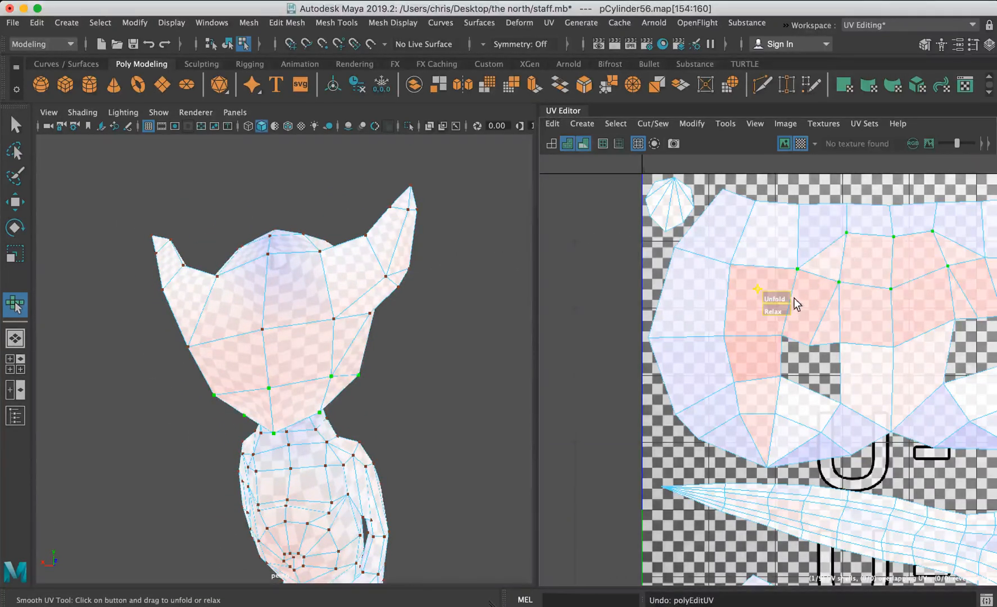
left_click_drag(782, 311, 825, 313)
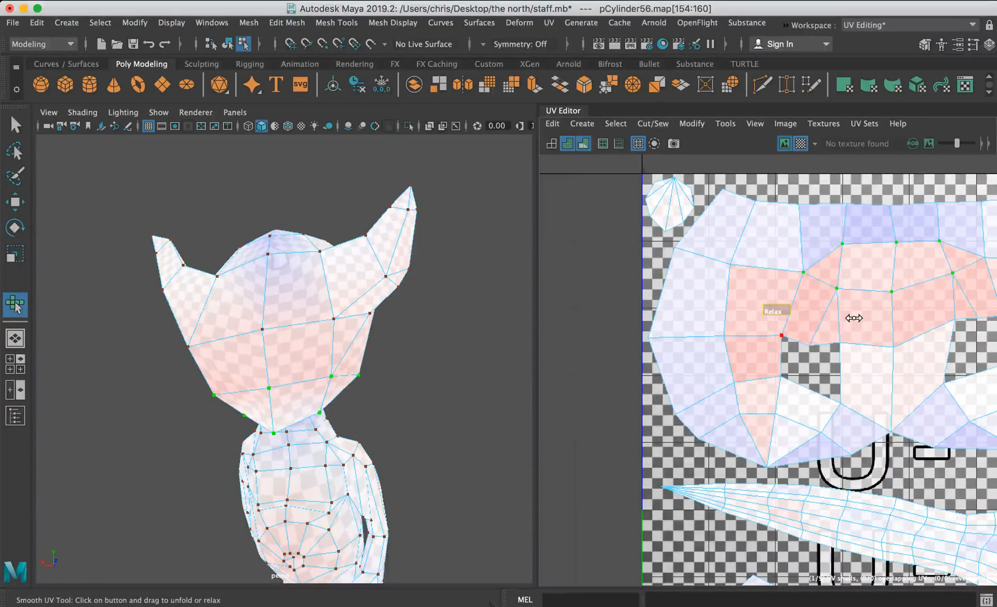
left_click_drag(365, 371, 419, 346, "alt")
key("ctrl+z")
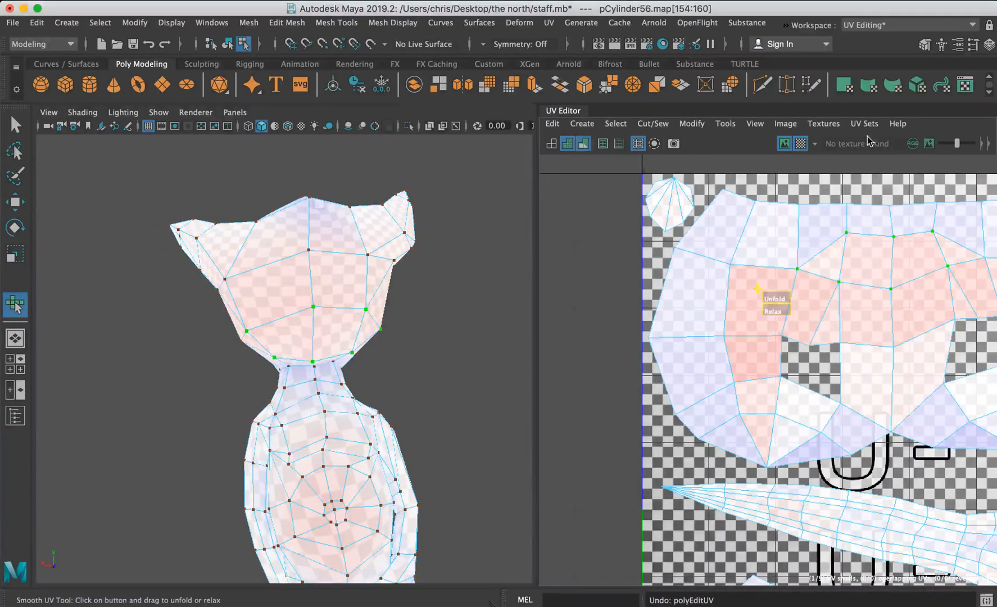
Turn off the distortion display and the checker map, keeping the shells shaded.
left_click(568, 143)
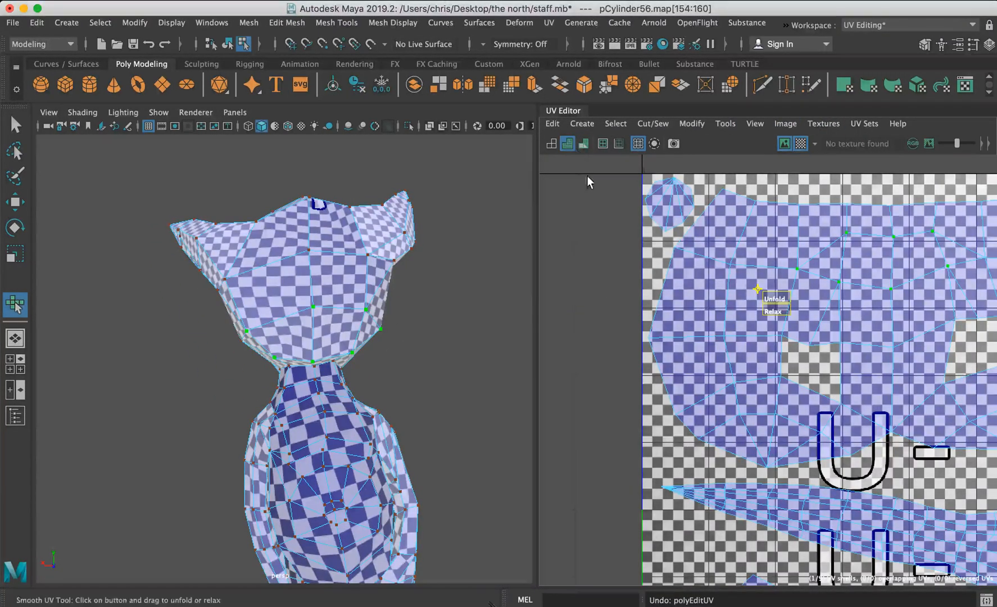
left_click(785, 145)
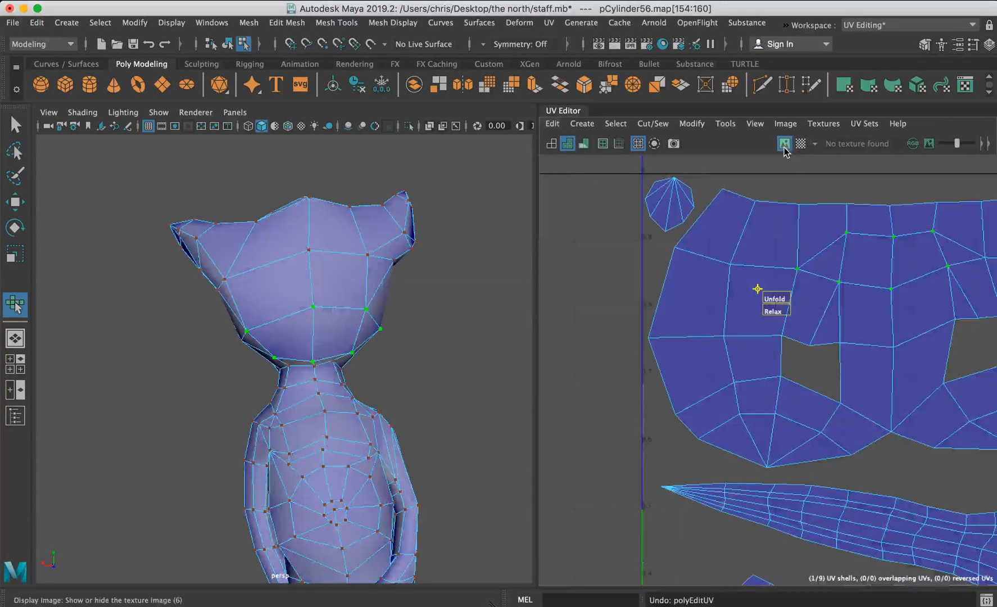
scroll(877, 255, "down", 3)
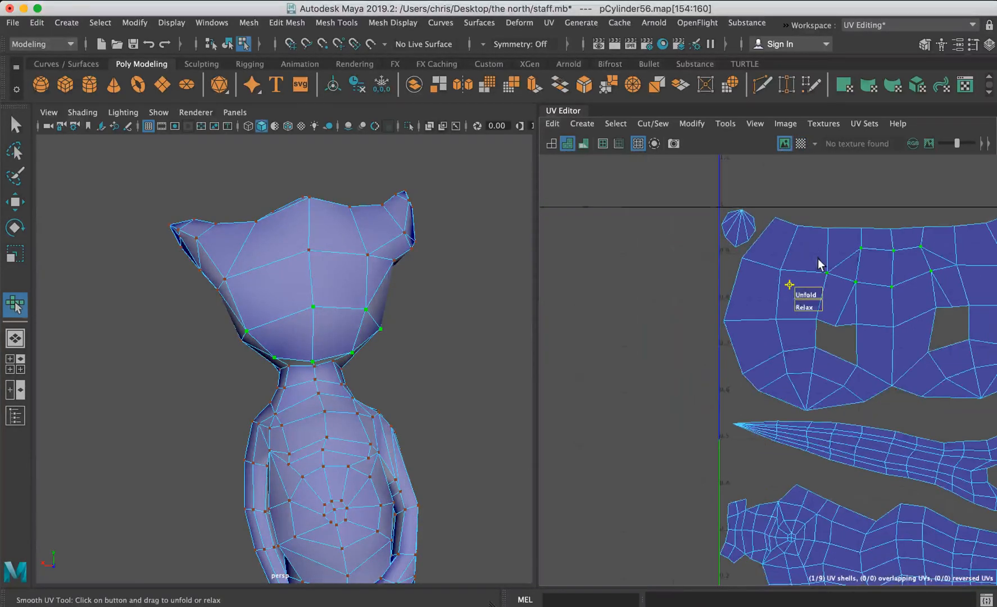
Select the whole head shell, shift it and tilt it slightly counterclockwise beneath the small round shell.
key("w")
middle_click_drag(893, 300, 736, 268, "alt")
double_click(737, 352)
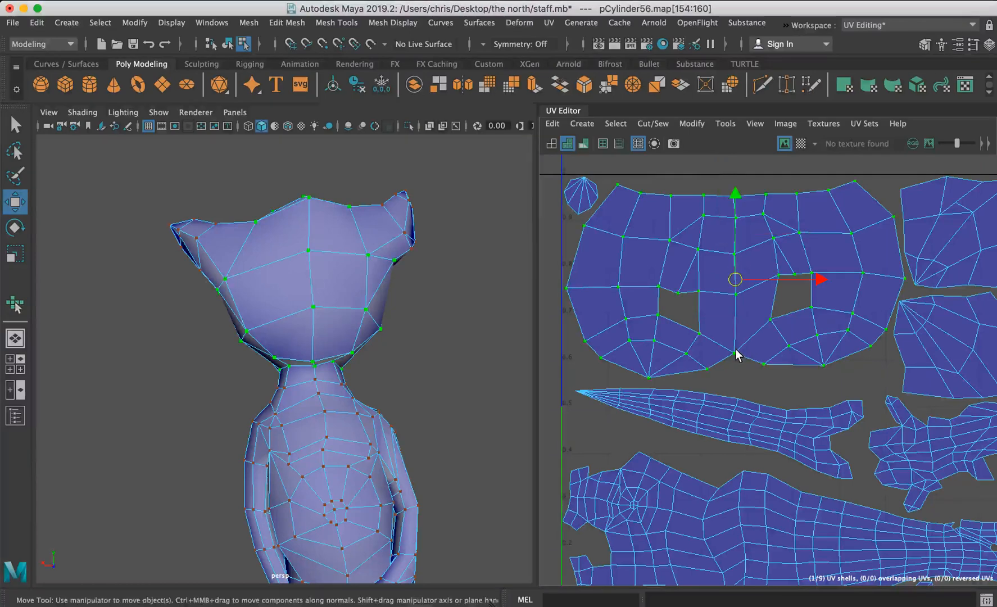
left_click_drag(739, 281, 738, 290)
key("r")
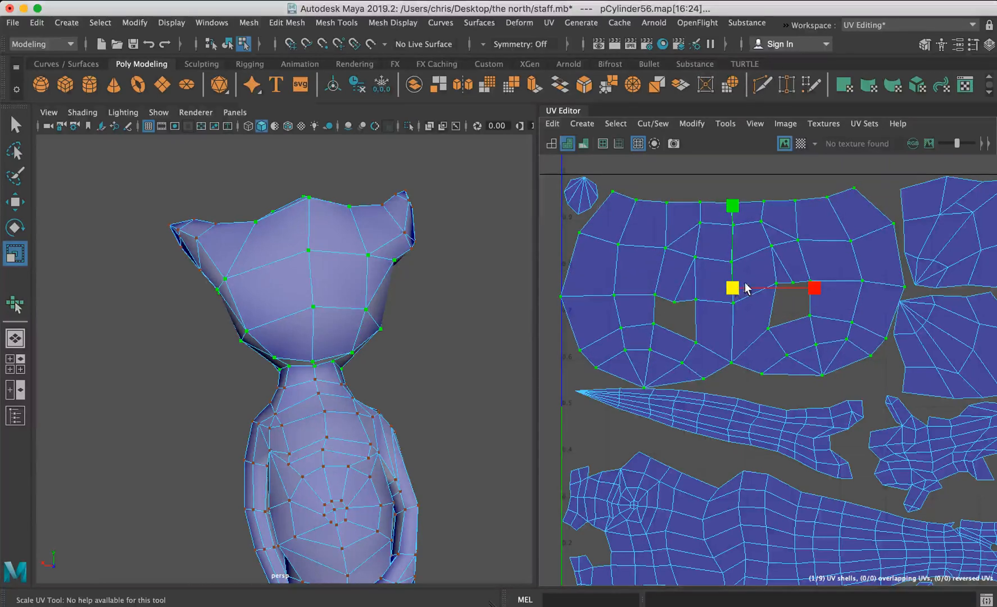
key("e")
left_click_drag(791, 233, 789, 227)
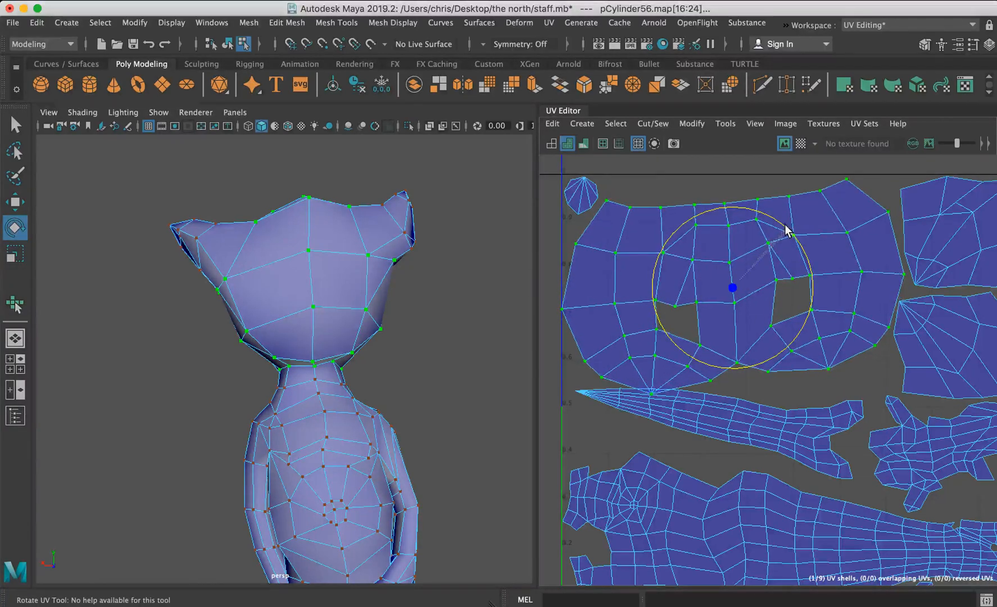
Nudge and rescale the tilted head shell so it fills the space between the round shell and the ear shells.
key("w")
left_click_drag(732, 204, 732, 201)
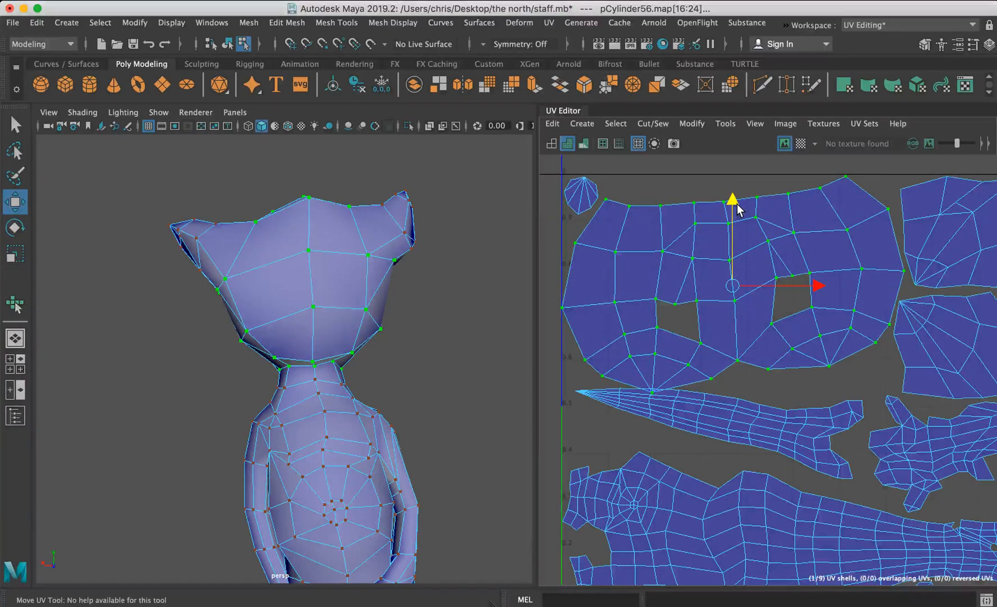
key("e")
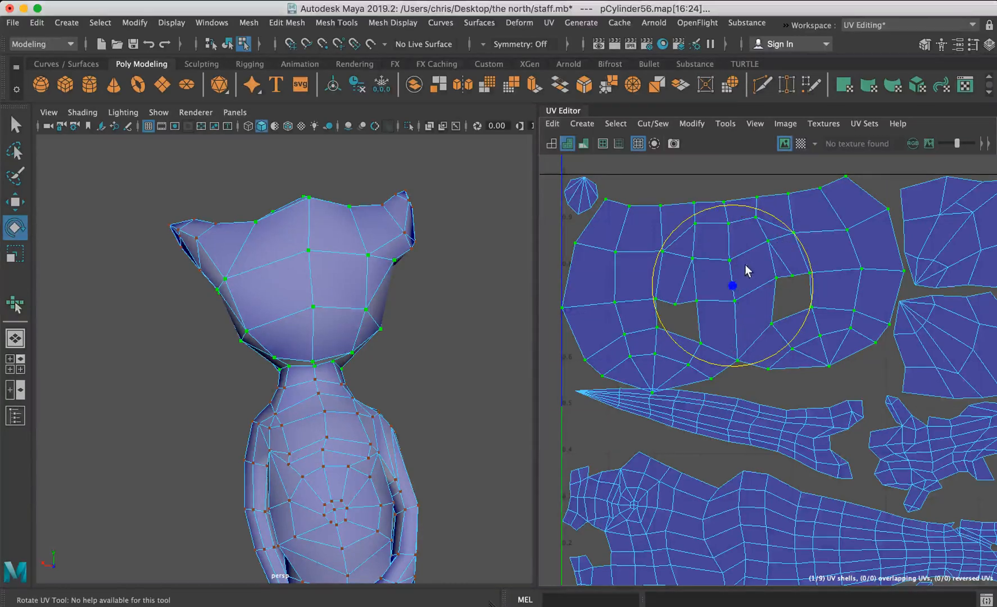
key("r")
left_click_drag(733, 286, 729, 288)
key("w")
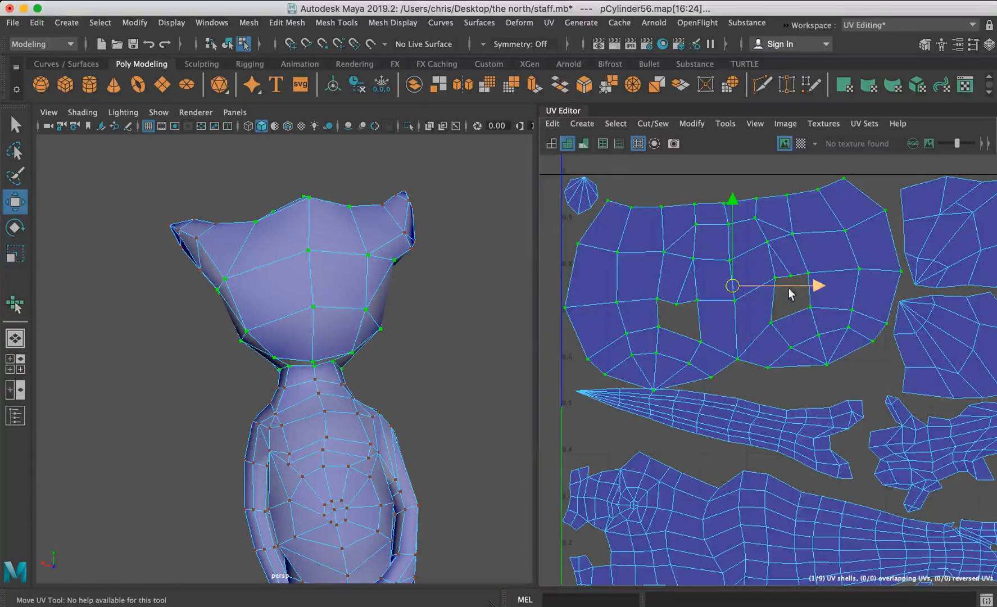
left_click_drag(818, 288, 820, 288)
key("r")
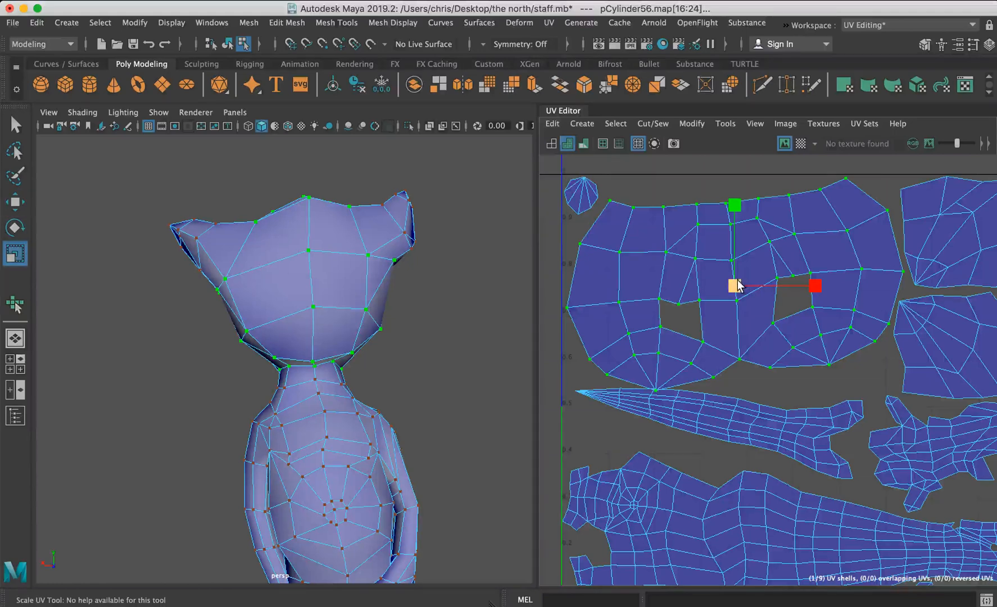
left_click_drag(737, 280, 740, 281)
key("w")
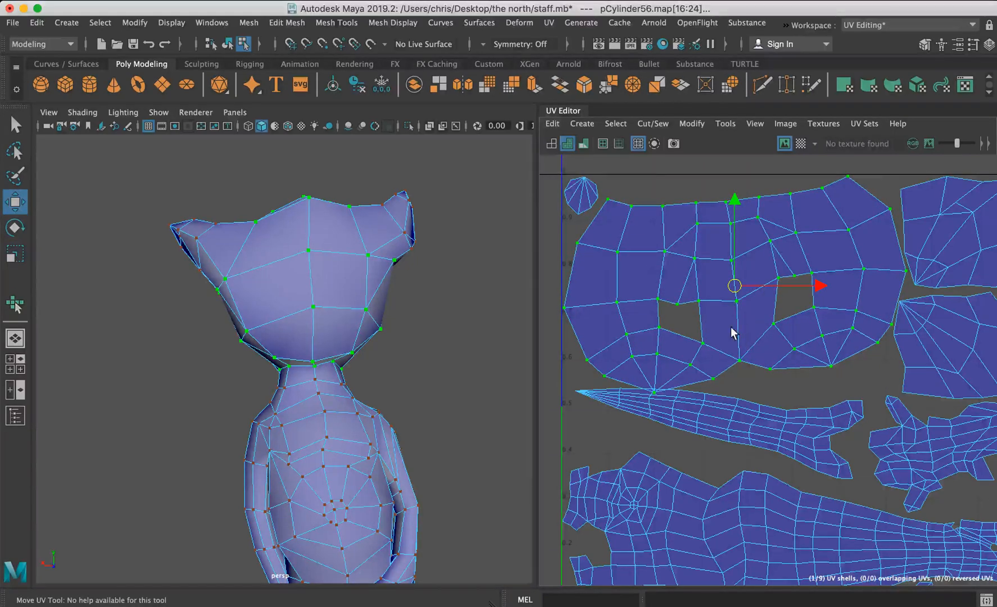
Enlarge the long arm shell slightly and move it down between the head and body shells.
middle_click_drag(732, 332, 734, 298, "alt")
double_click(717, 367)
mouse_move(730, 369)
left_mouse_down()
mouse_move(733, 389)
mouse_move(747, 391)
mouse_move(734, 383)
left_mouse_up()
key("r")
key("w")
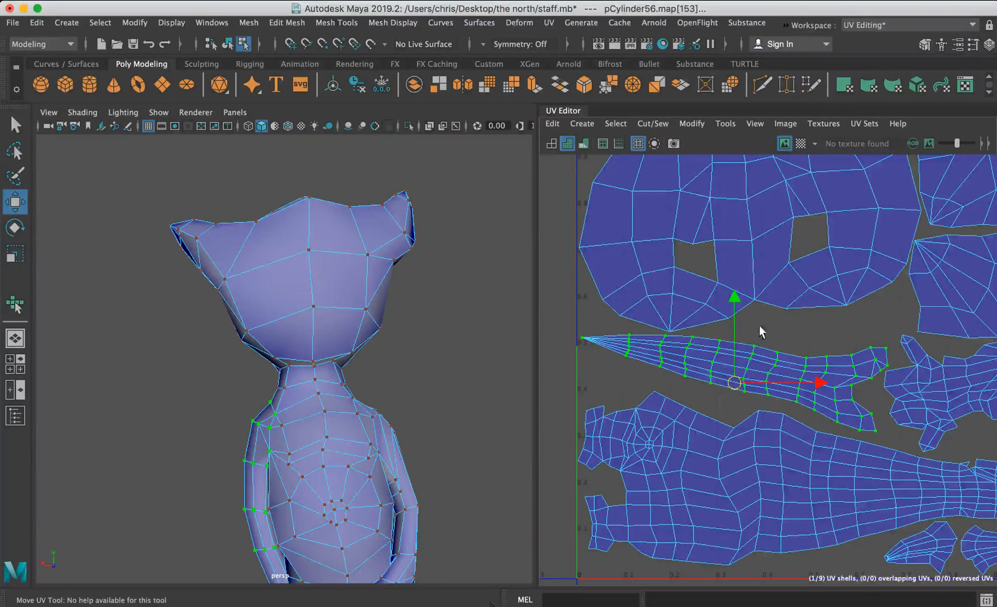
Bring the entire UV tile into view and turn the checker map display back on.
scroll(820, 276, "down", 5)
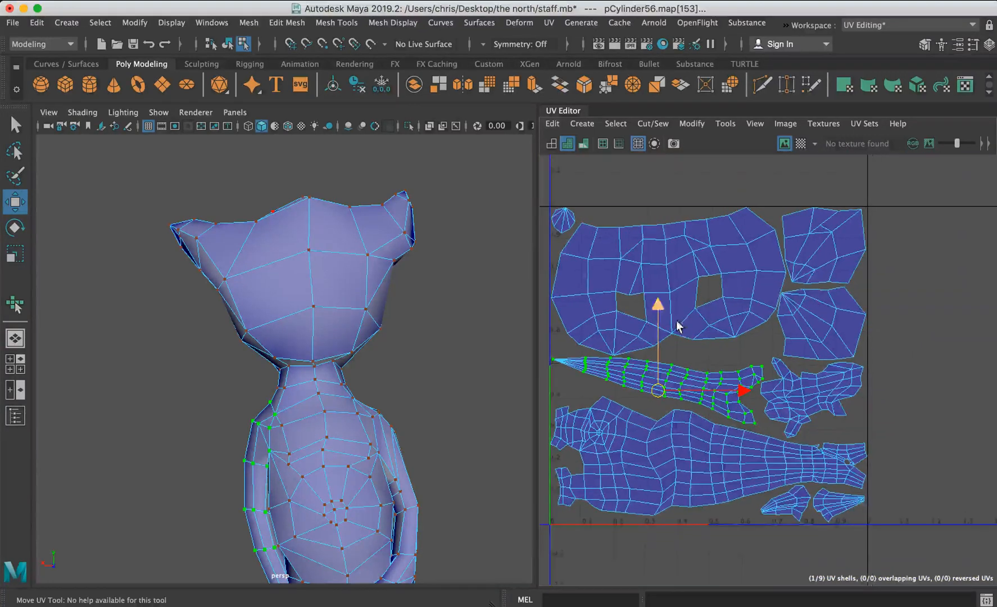
middle_click_drag(768, 252, 731, 212, "alt")
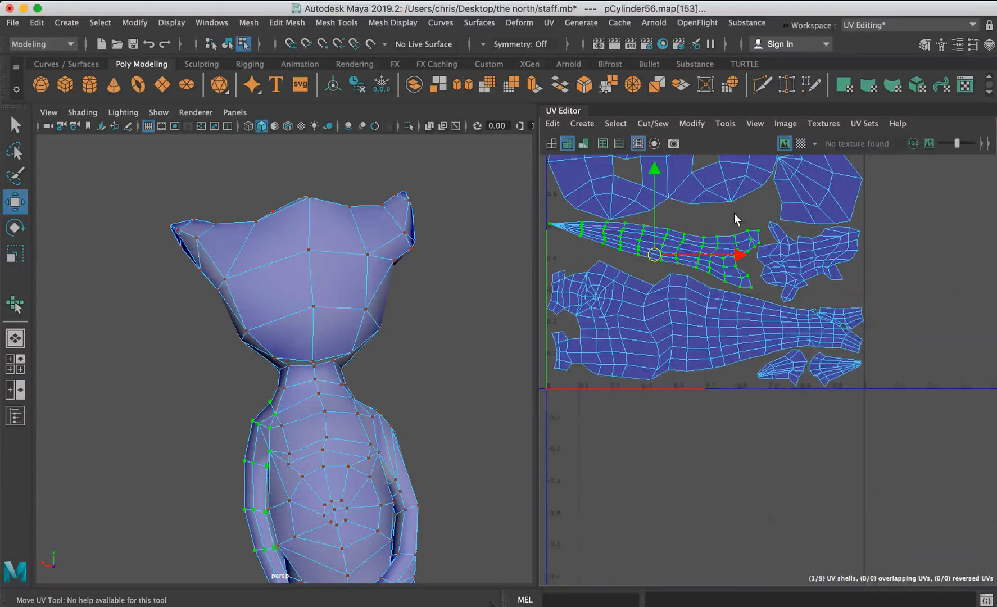
mouse_move(715, 259)
middle_mouse_down("alt")
mouse_move(803, 283)
mouse_move(727, 276)
middle_mouse_up("alt")
scroll(804, 283, "down", 3)
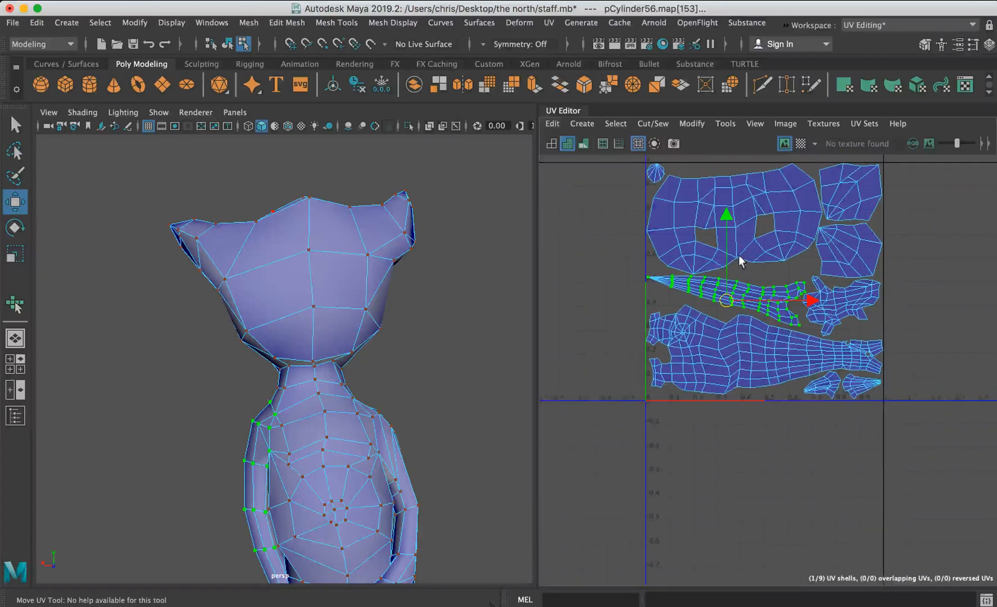
middle_click_drag(773, 356, 749, 419, "alt")
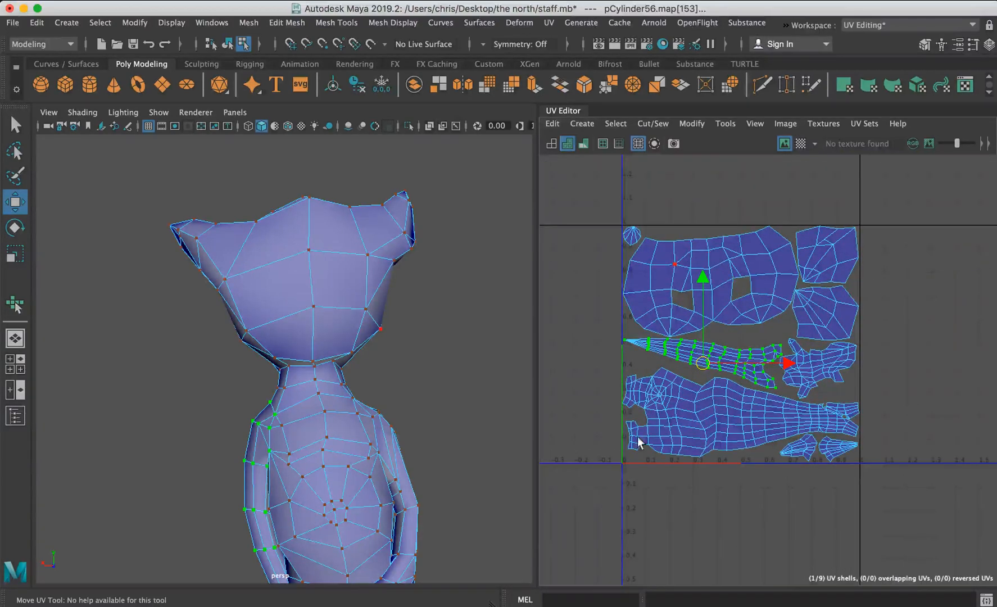
left_click(864, 124)
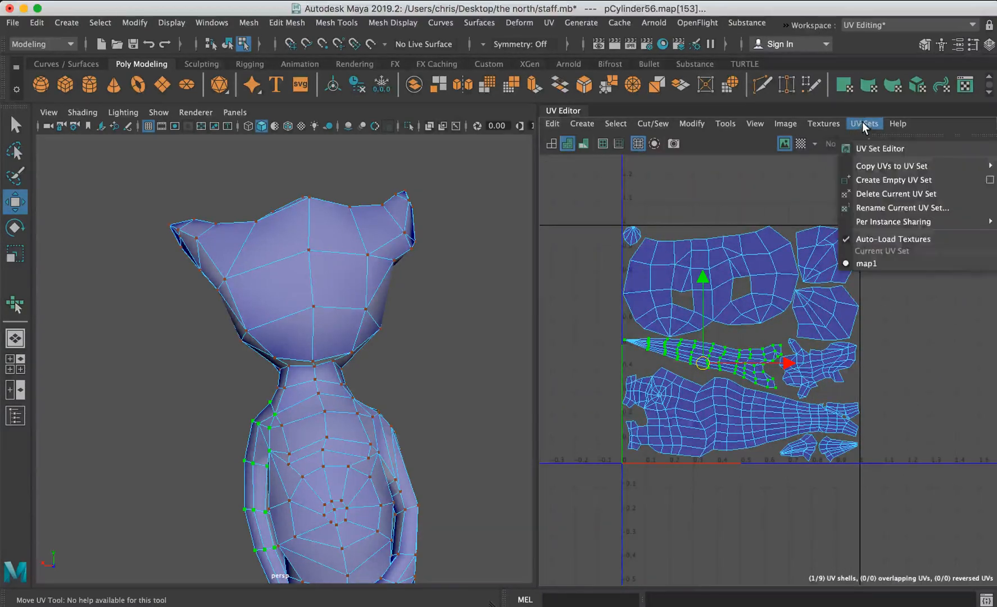
left_click(824, 124)
left_click(833, 149)
Examine the checker pattern on the head, ears and torso from several angles, and turn off the checker map.
middle_click_drag(347, 325, 356, 181, "alt")
right_click_drag(458, 252, 419, 252, "alt")
left_click_drag(397, 252, 449, 338, "alt")
right_click_drag(528, 326, 508, 320, "alt")
left_click_drag(371, 323, 475, 368, "alt")
middle_click_drag(328, 184, 370, 285, "alt")
right_click_drag(275, 285, 327, 286, "alt")
left_click_drag(327, 286, 572, 263, "alt")
right_click_drag(399, 281, 312, 288, "alt")
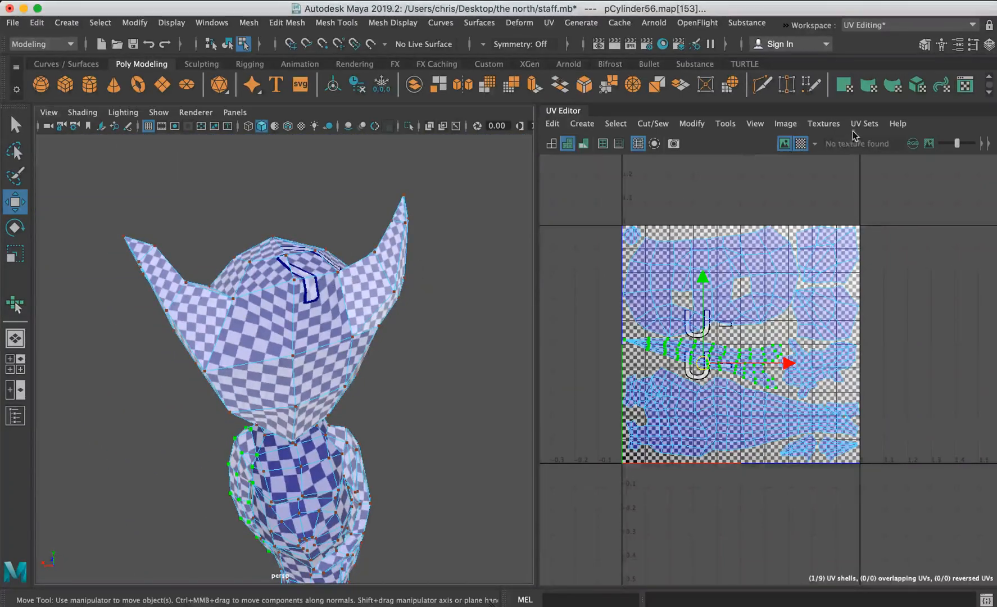
left_click(823, 123)
left_click(841, 147)
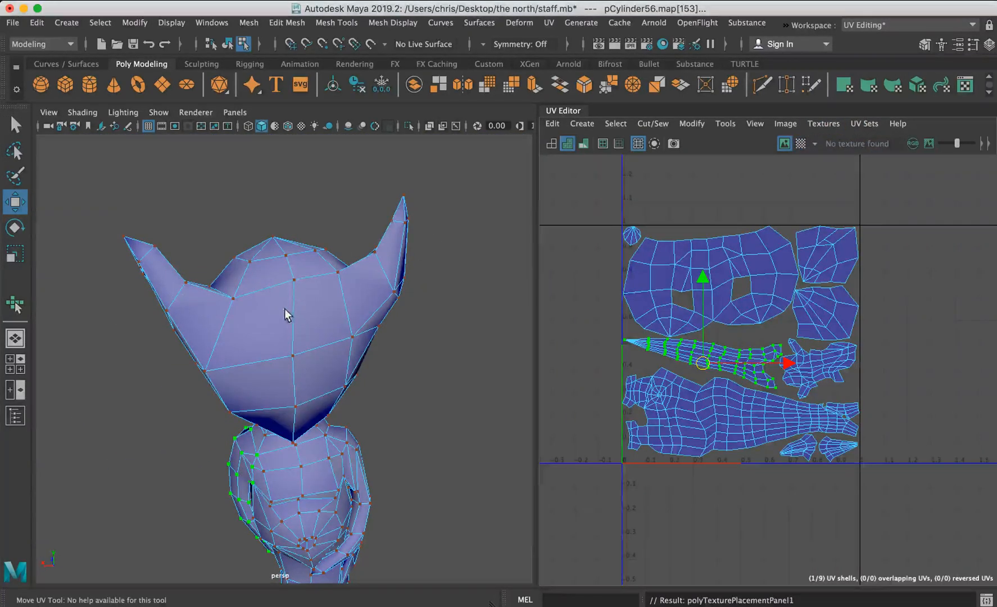
Return to object mode, select the figure and save the scene.
right_click_drag(311, 238, 338, 181)
left_click(337, 181)
left_click(304, 258)
key("super+s")
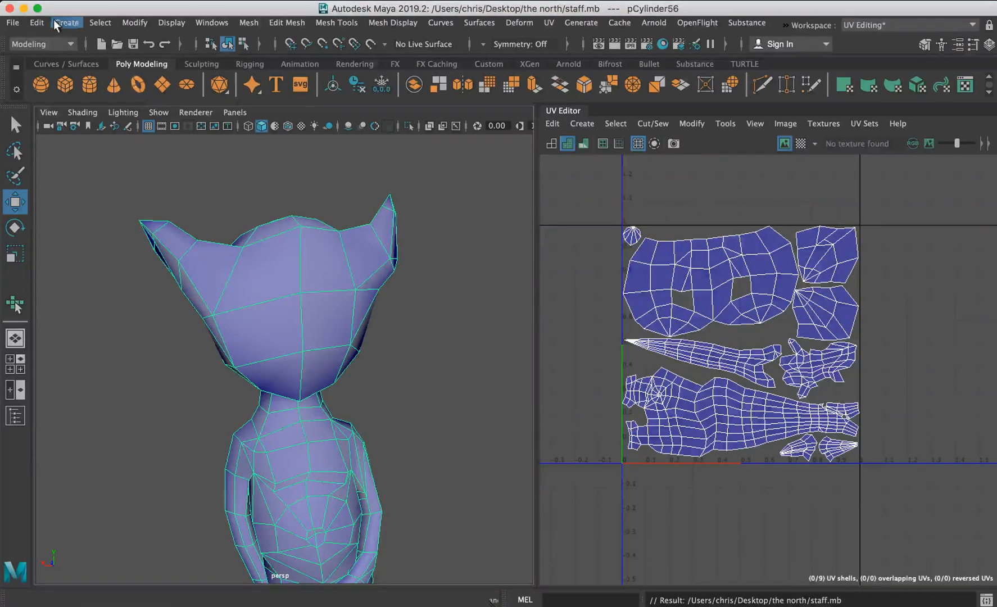
left_click(38, 22)
mouse_move(205, 192)
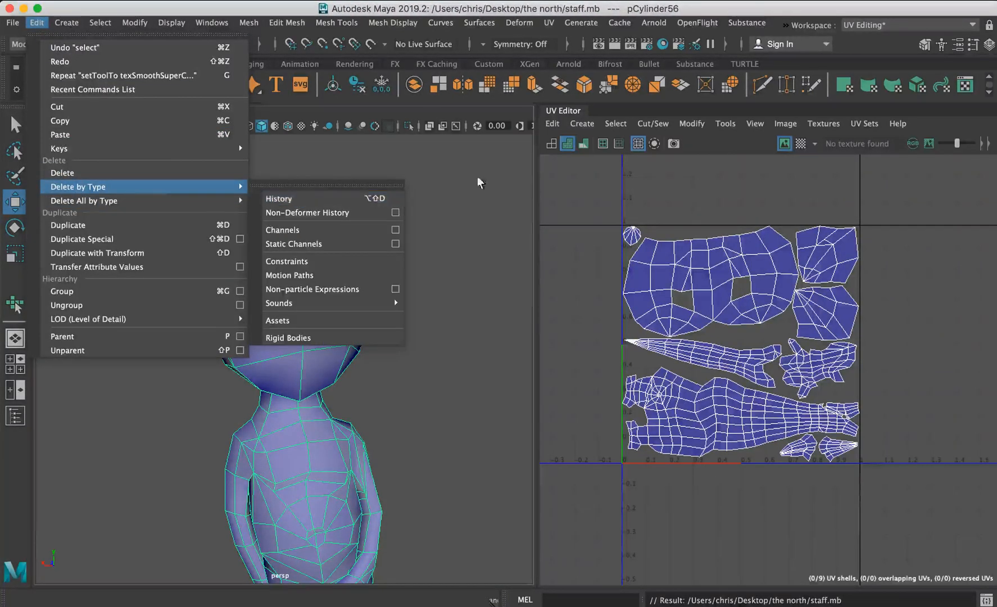
left_click(315, 199)
Open the Channel Box and review the figure's full list of construction history inputs.
left_click(990, 45)
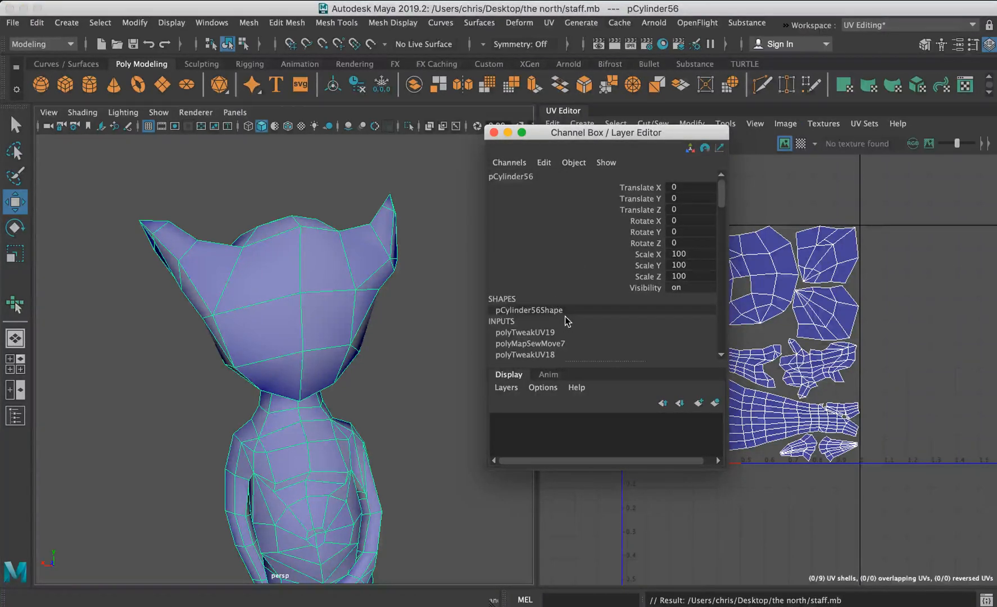
scroll(557, 315, "down", 5)
scroll(544, 258, "down", 10)
scroll(550, 253, "up", 15)
scroll(547, 256, "down", 15)
Delete the figure's construction history and reselect the figure to check its inputs.
left_click(37, 22)
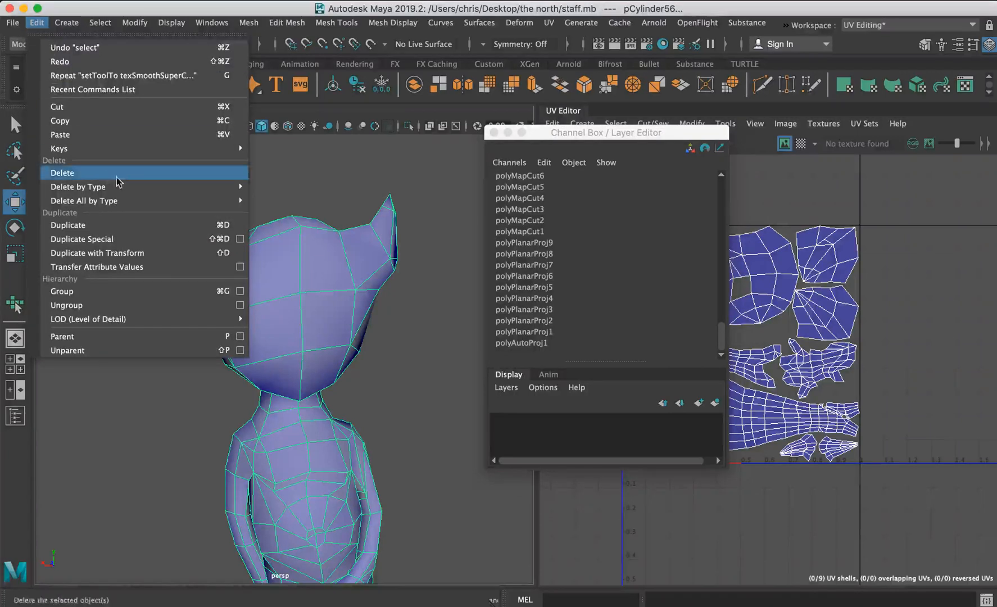
mouse_move(196, 187)
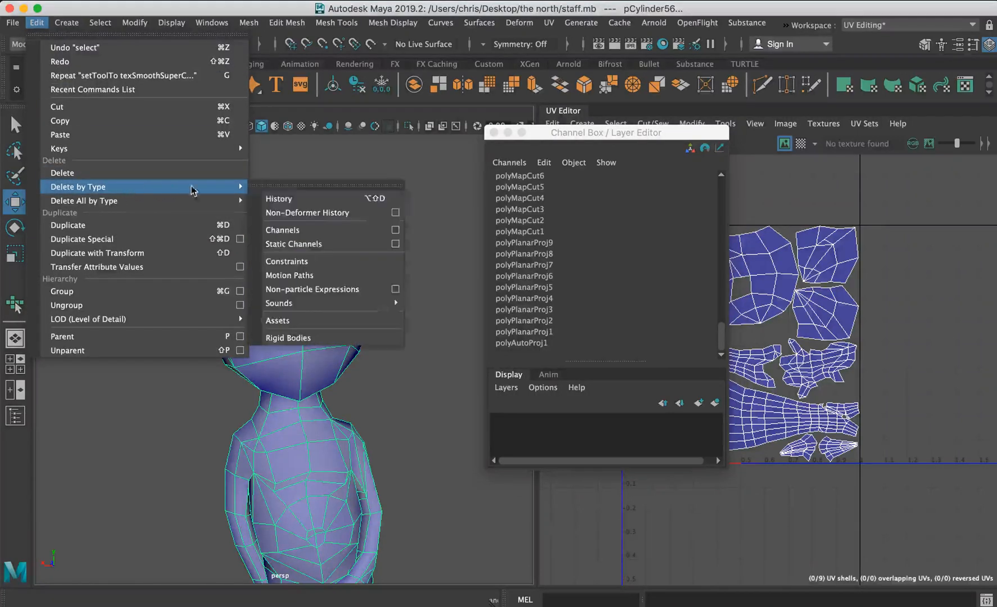
left_click(272, 199)
left_click(272, 202)
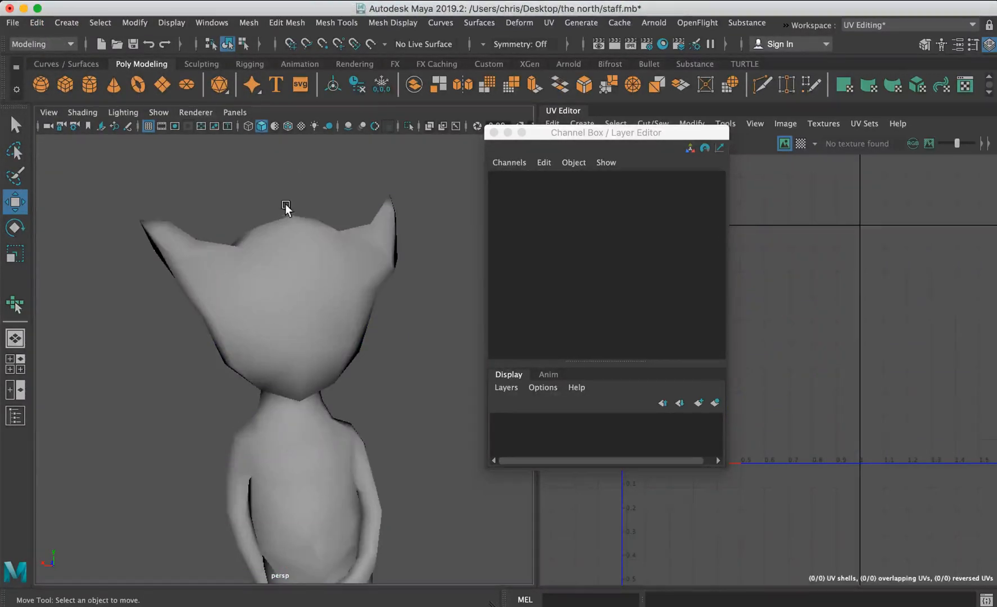
left_click(287, 232)
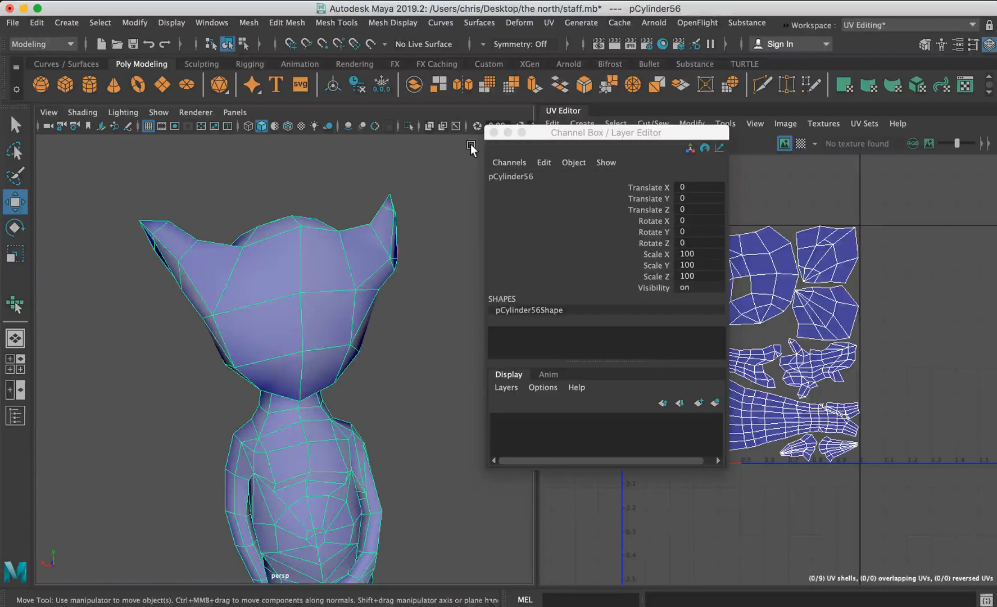
Close the Channel Box, switch to the Rendering menu set and open the 3D Paint Tool's file texture settings.
left_click(507, 133)
left_click(39, 43)
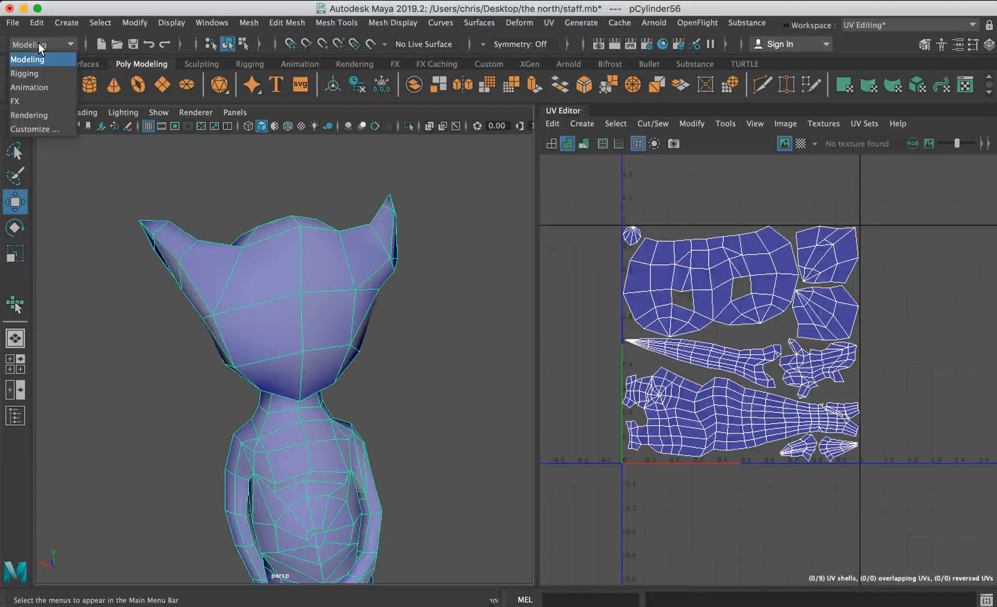
left_click(39, 116)
left_click(333, 23)
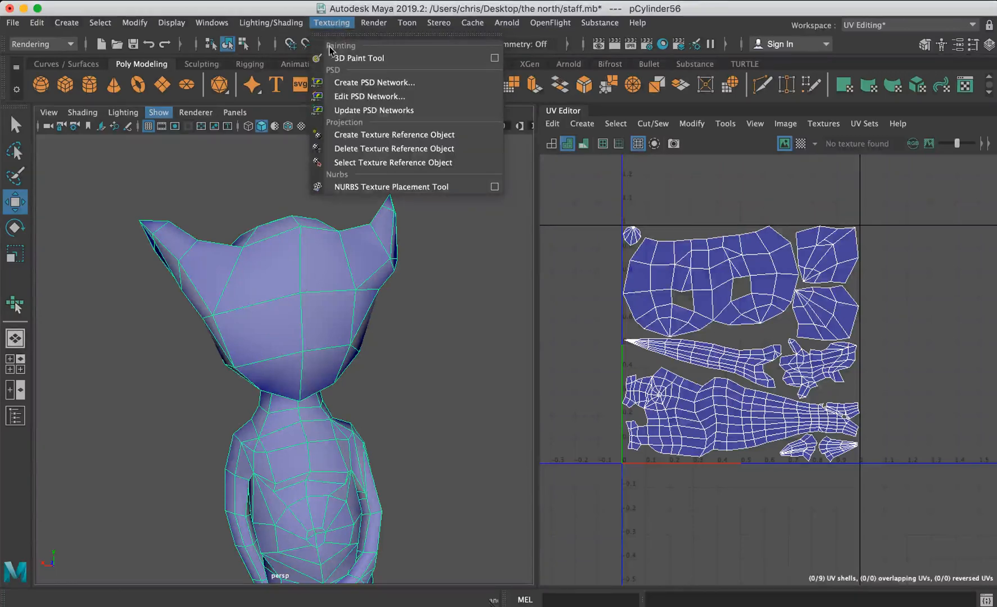
left_click(494, 58)
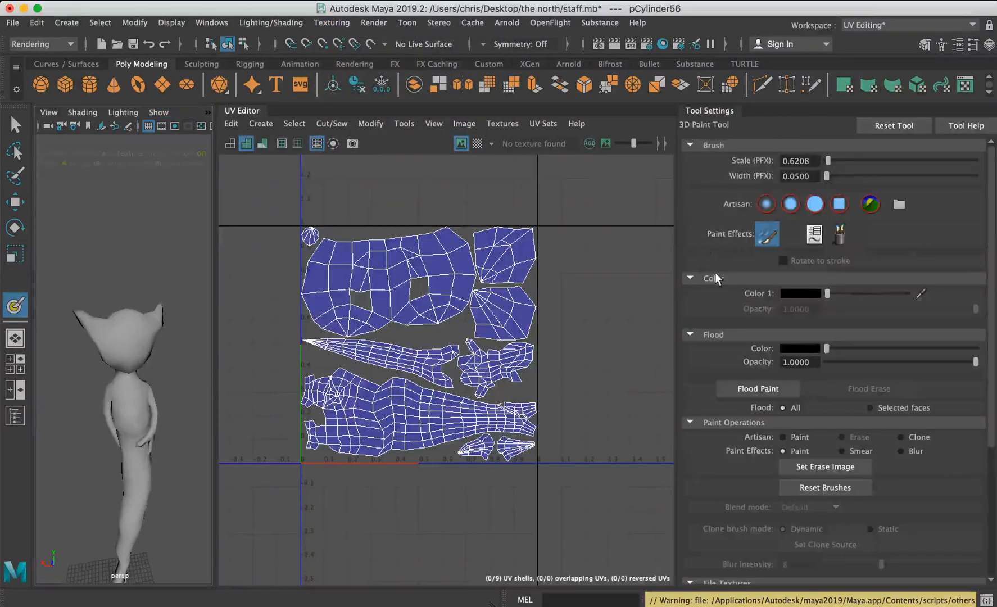
scroll(799, 347, "down", 5)
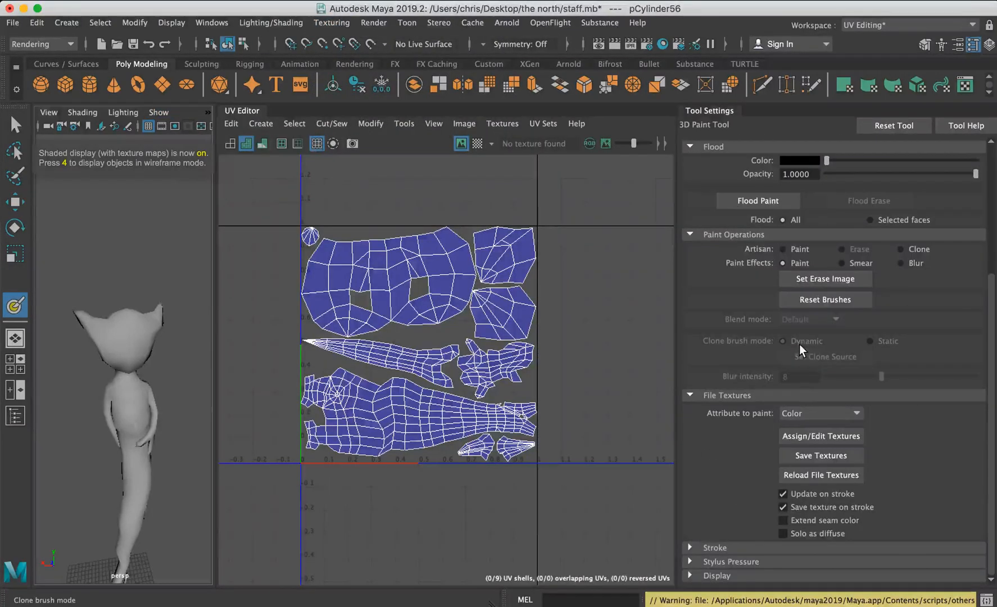
Assign a 2048 by 2048 colour file texture in Maya IFF format to the figure.
left_click(819, 435)
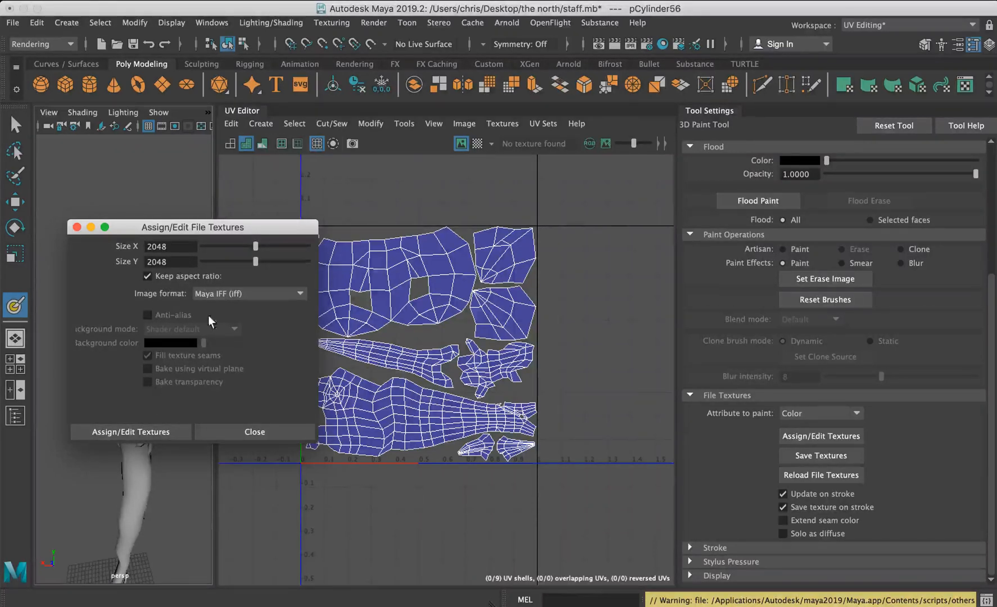
left_click(215, 293)
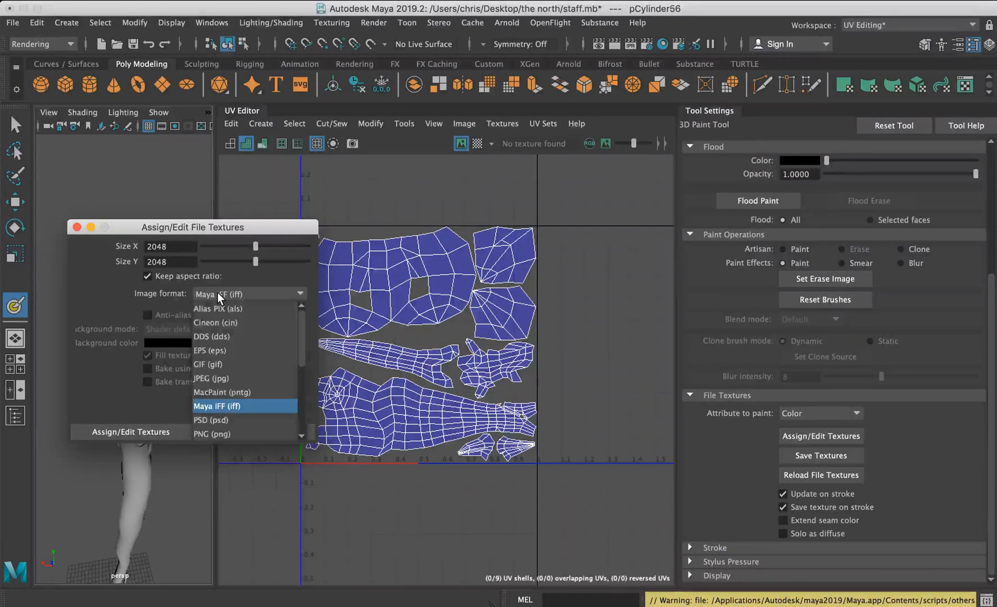
left_click(304, 295)
left_click(303, 296)
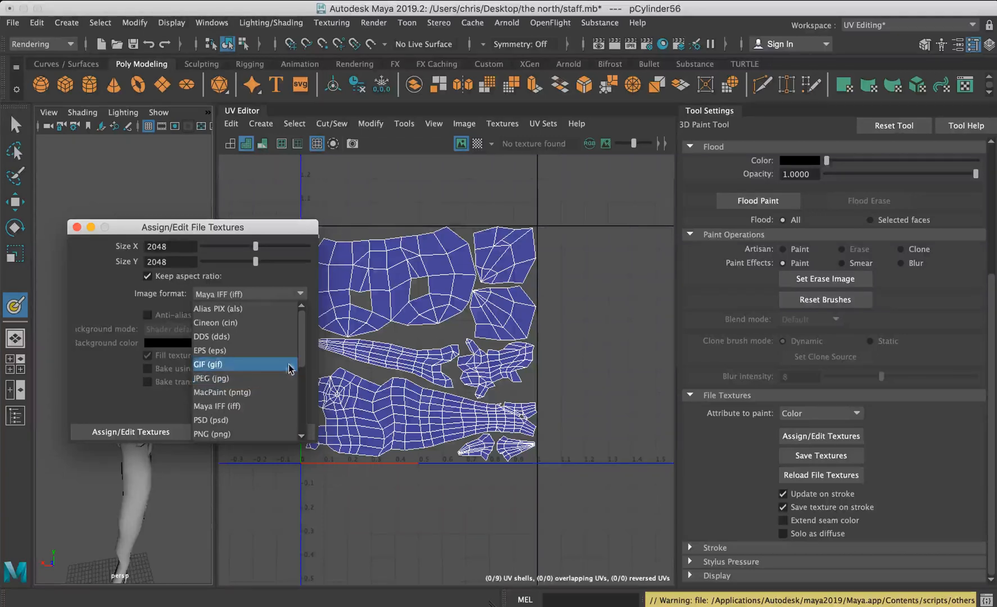
scroll(213, 365, "down", 2)
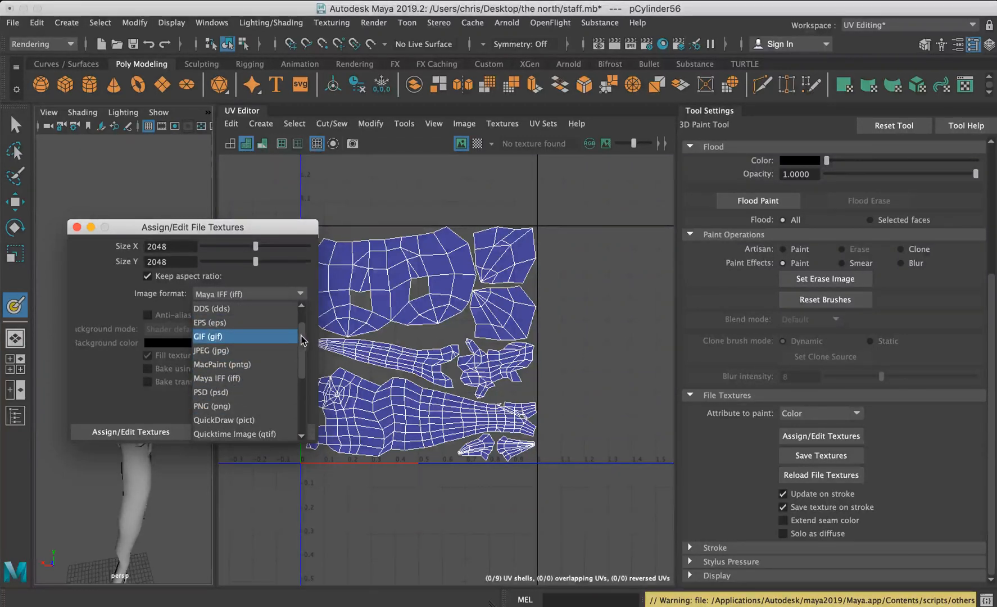
scroll(213, 360, "up", 2)
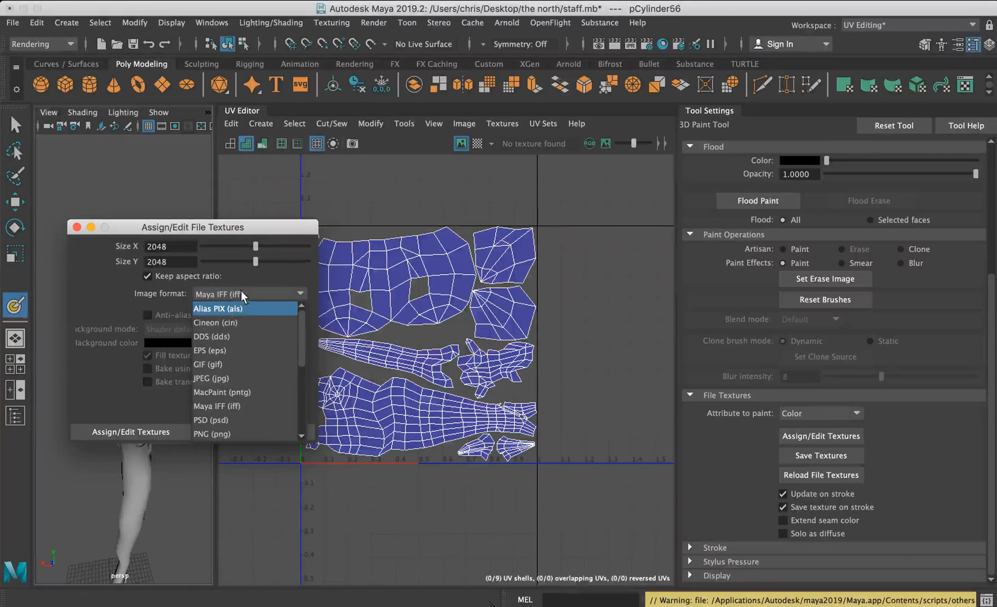
left_click(219, 292)
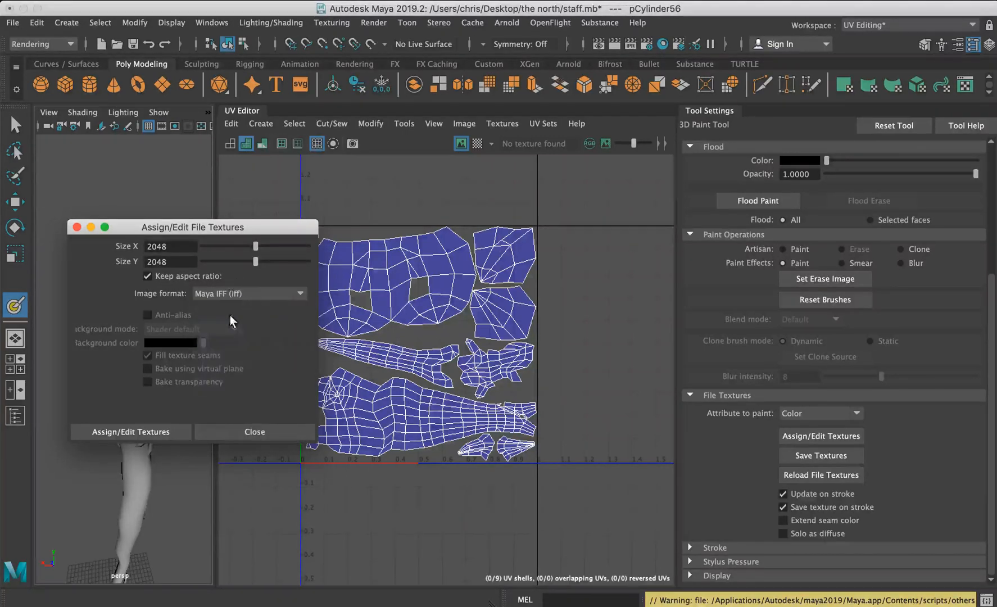
left_click(145, 431)
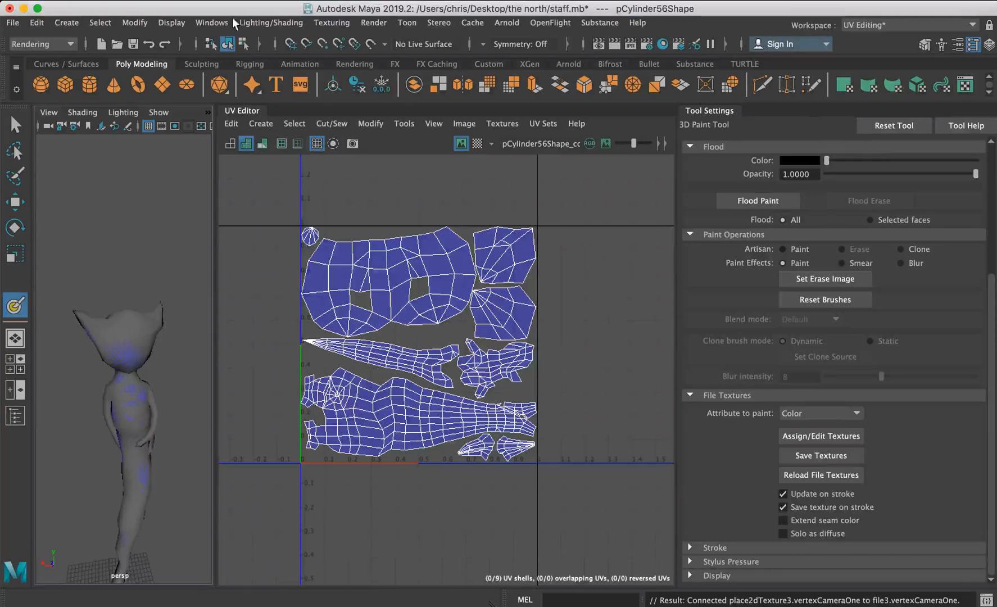
Set the UV Editor to display the shells as wireframe.
left_click(211, 23)
mouse_move(253, 84)
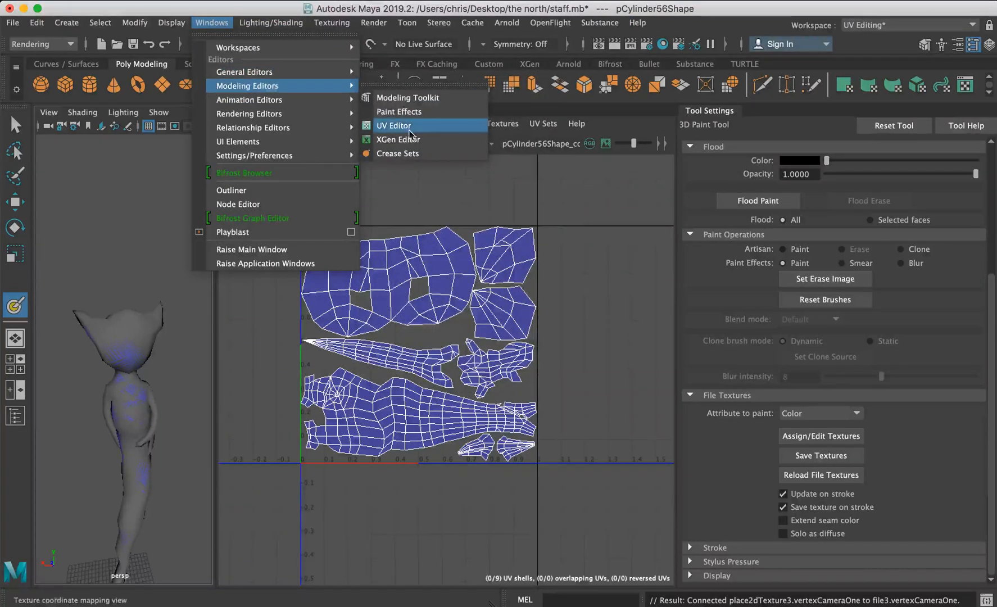
left_click(430, 126)
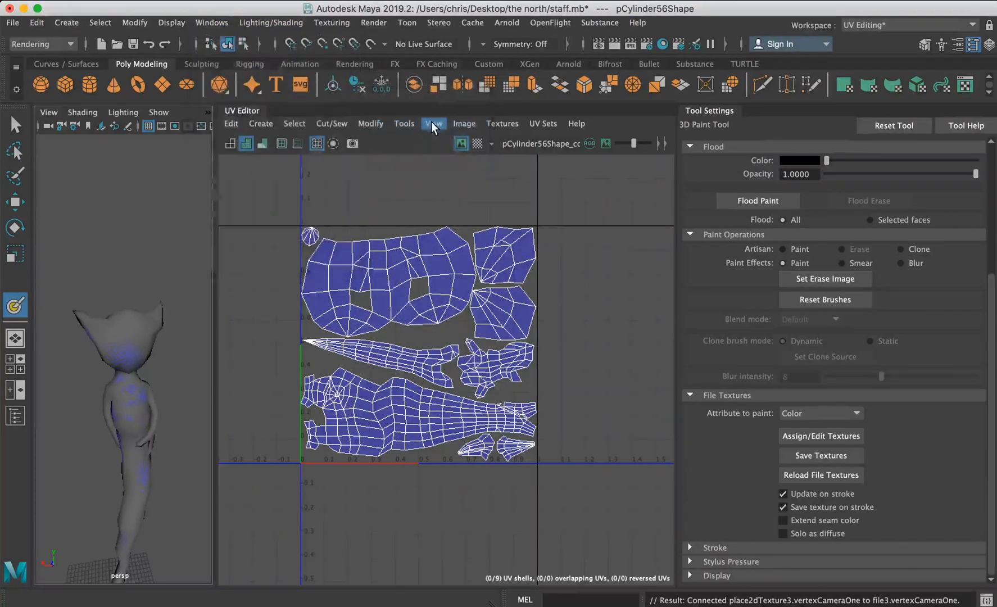
left_click(250, 147)
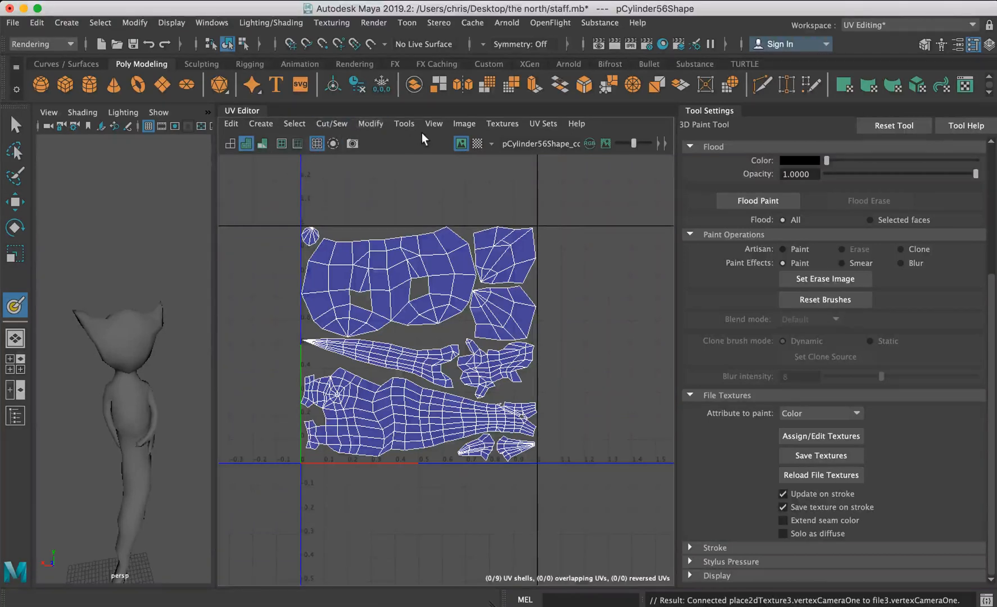
left_click(465, 123)
mouse_move(434, 124)
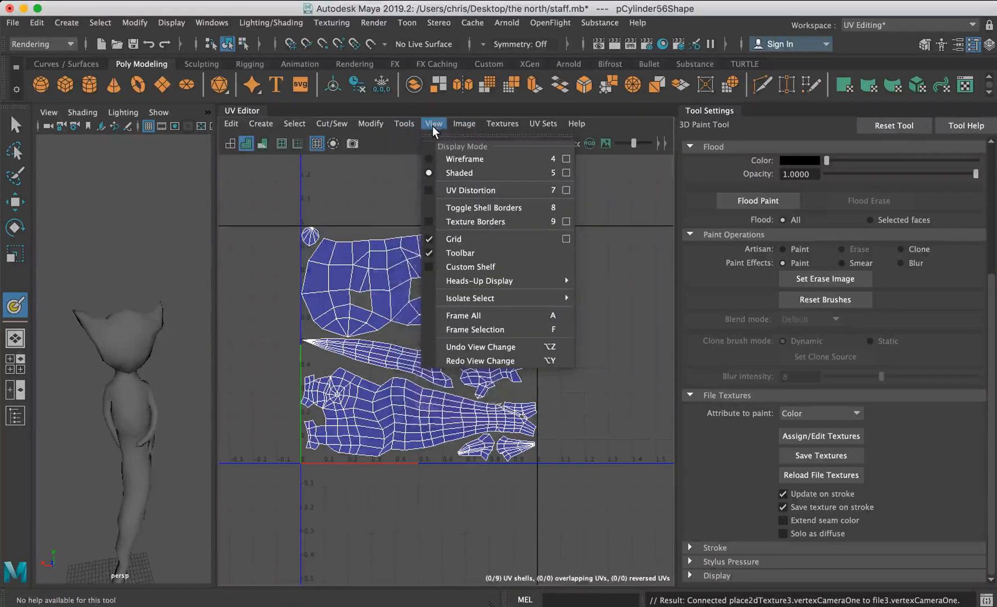
left_click(456, 160)
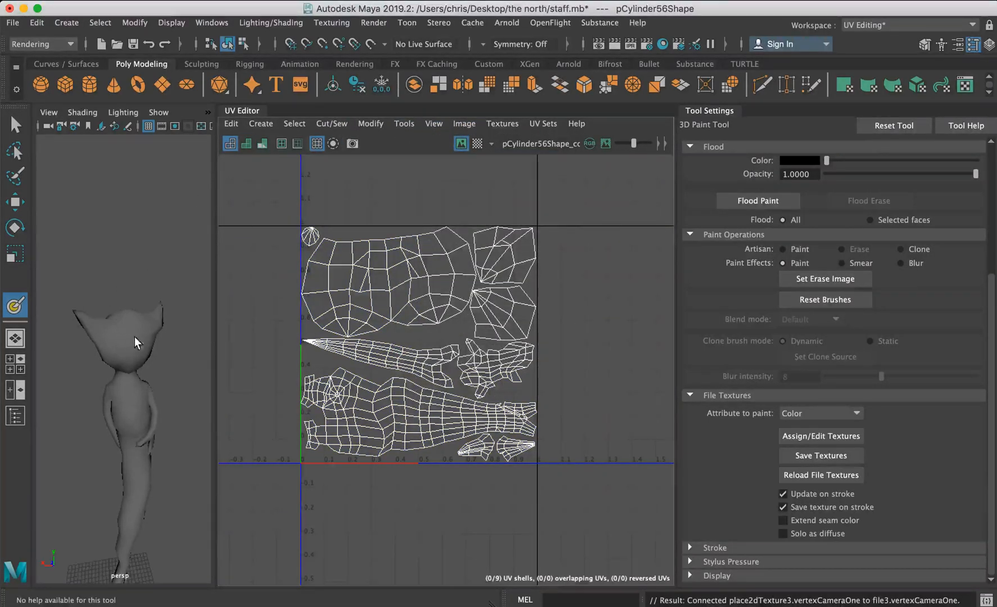
Try a black brush stroke on the front of the head, compare it with the UV layout and undo it.
left_click_drag(130, 326, 135, 350)
middle_click_drag(171, 288, 184, 241, "alt")
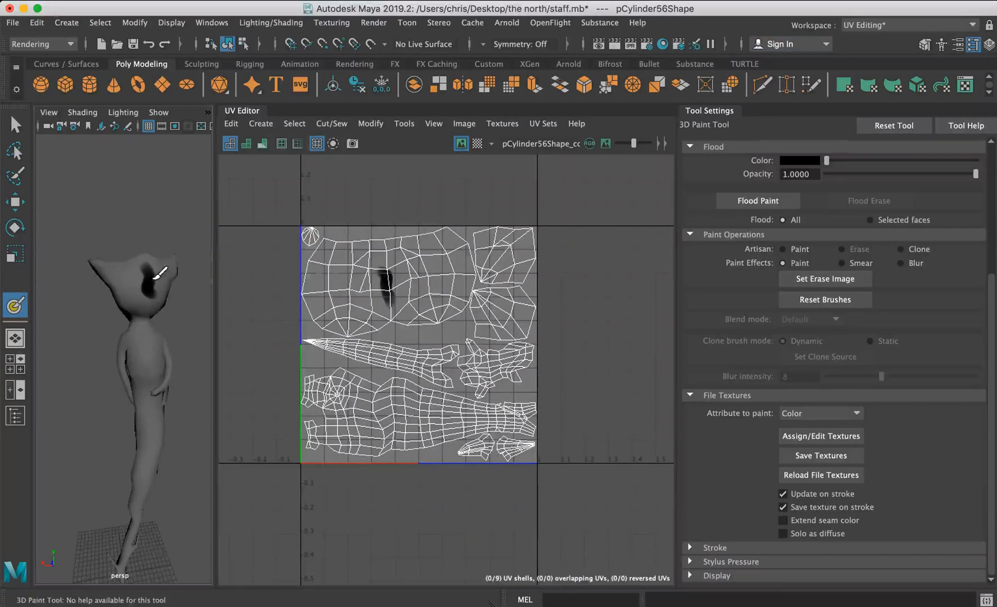
scroll(183, 266, "up", 2)
scroll(186, 259, "up", 4)
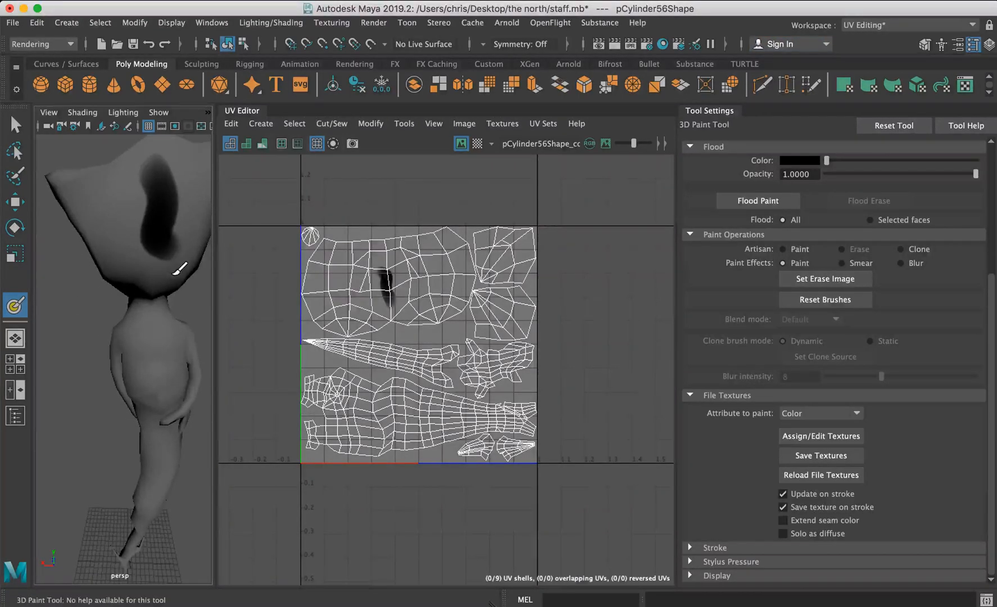
key("ctrl+z")
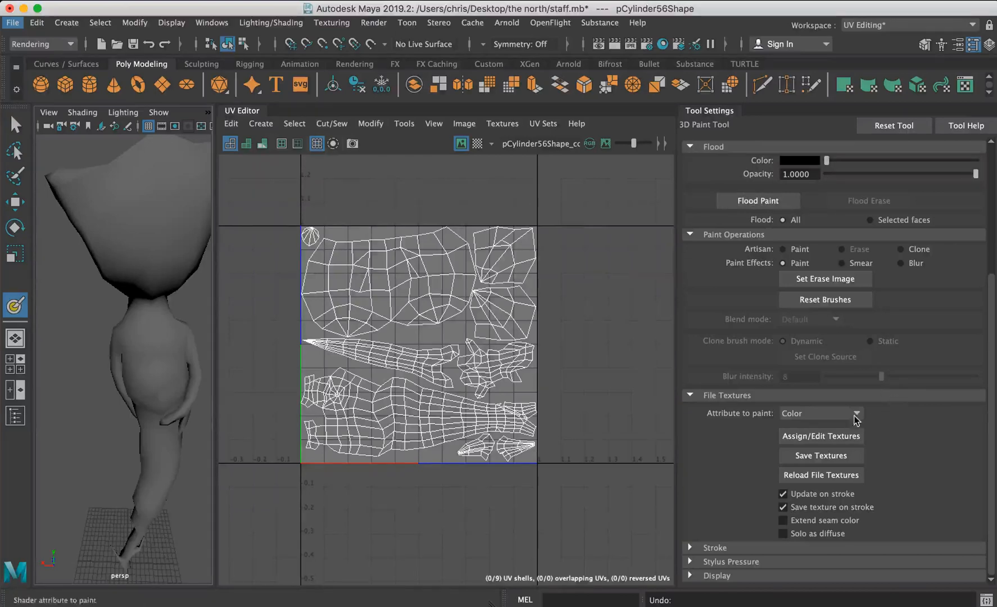
Widen the perspective view and paint the word FACE in black across the front of the head.
mouse_move(194, 216)
middle_mouse_down("alt")
mouse_move(159, 254)
mouse_move(158, 306)
middle_mouse_up("alt")
mouse_move(138, 254)
left_mouse_down("alt")
mouse_move(93, 278)
mouse_move(112, 262)
left_mouse_up("alt")
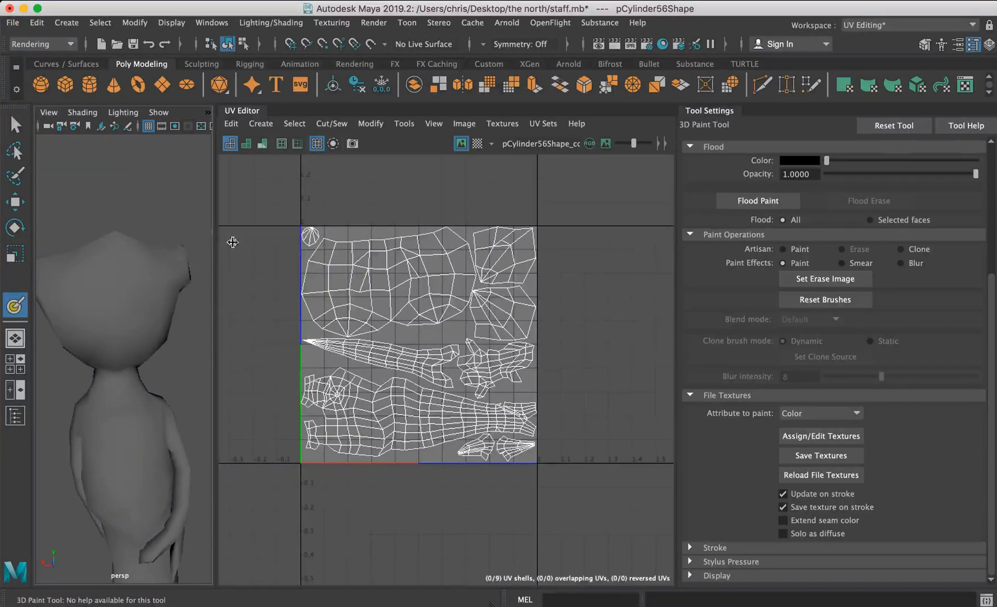
left_click_drag(223, 240, 323, 240)
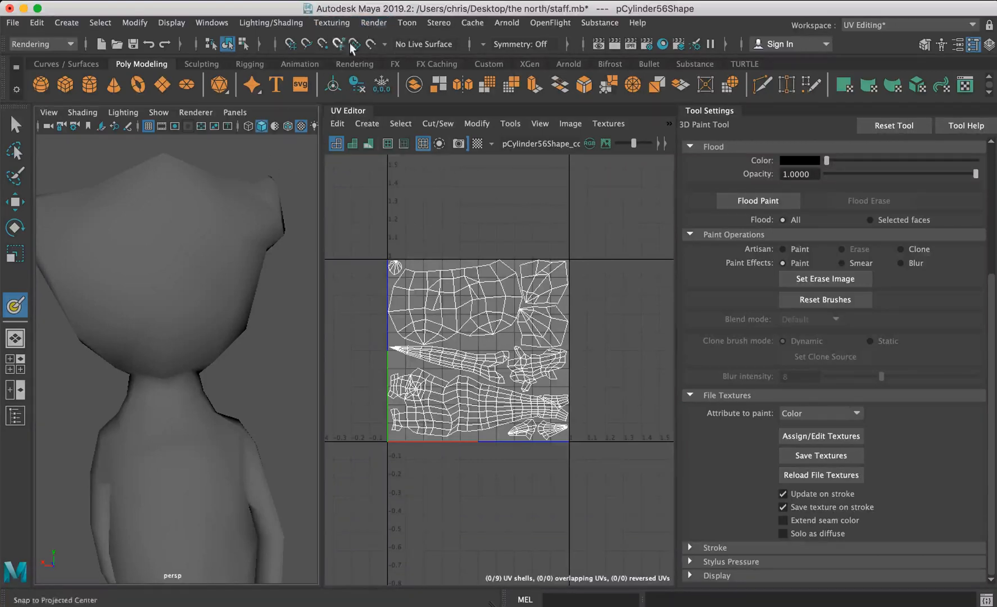
left_click_drag(232, 262, 202, 249, "alt")
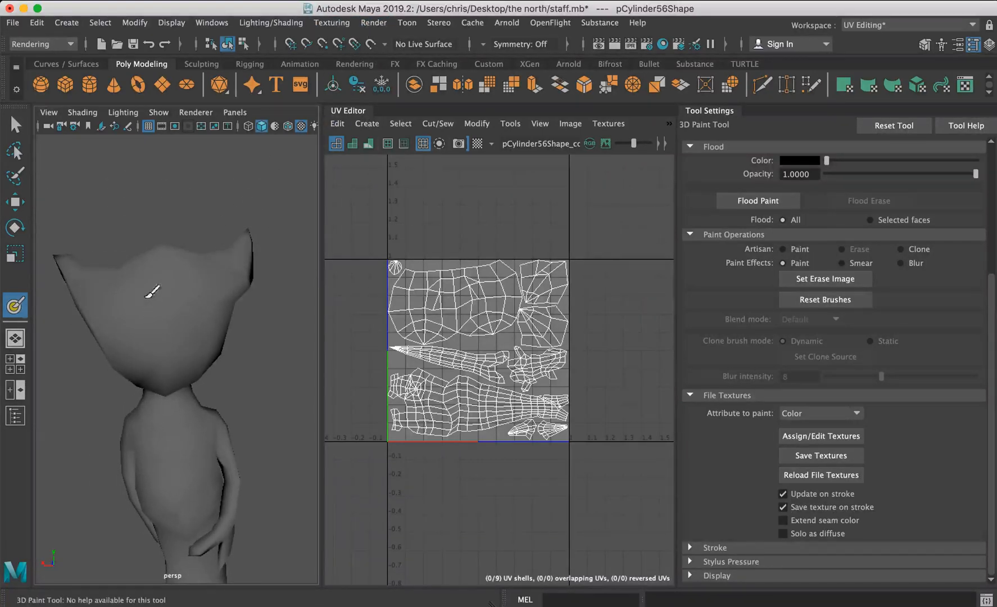
left_click_drag(150, 293, 198, 228, "alt")
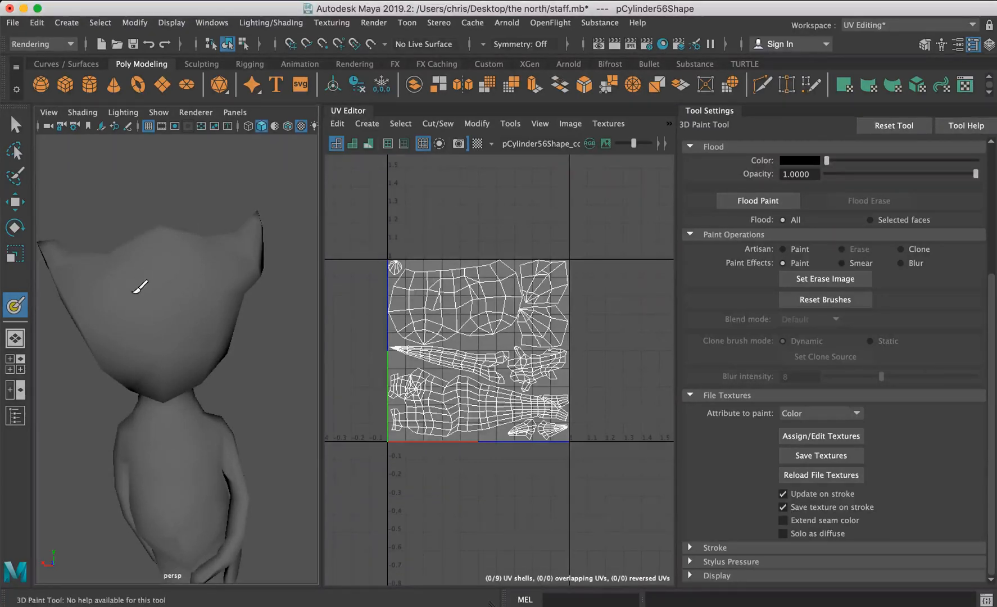
right_click_drag(111, 267, 120, 265, "alt")
middle_click_drag(177, 271, 186, 276, "alt")
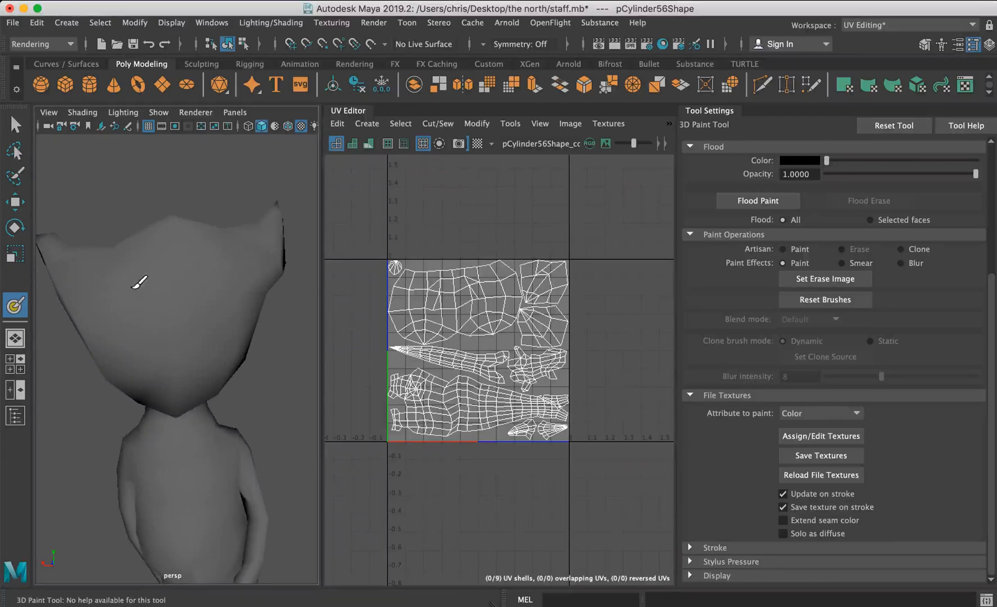
mouse_move(140, 292)
left_mouse_down()
mouse_move(115, 293)
mouse_move(177, 321)
left_mouse_up()
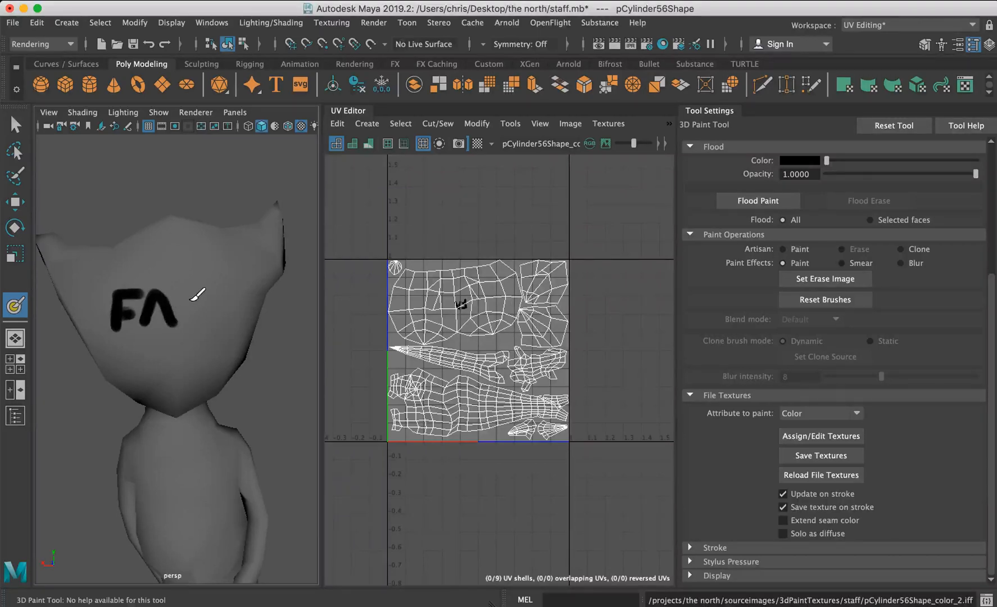
mouse_move(211, 284)
left_mouse_down()
mouse_move(200, 316)
mouse_move(233, 323)
mouse_move(233, 306)
left_mouse_up()
left_click_drag(221, 293, 236, 291)
Paint a downward arrow from below the word FACE to the chin and fill in its arrowhead.
scroll(453, 308, "up", 5)
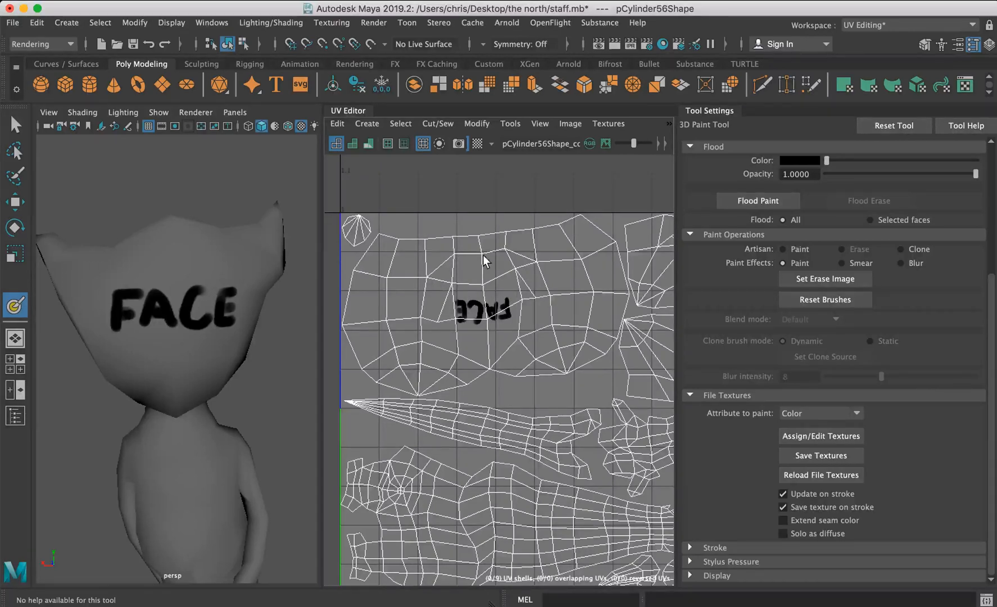
left_click_drag(176, 341, 177, 396)
left_click_drag(195, 380, 177, 394)
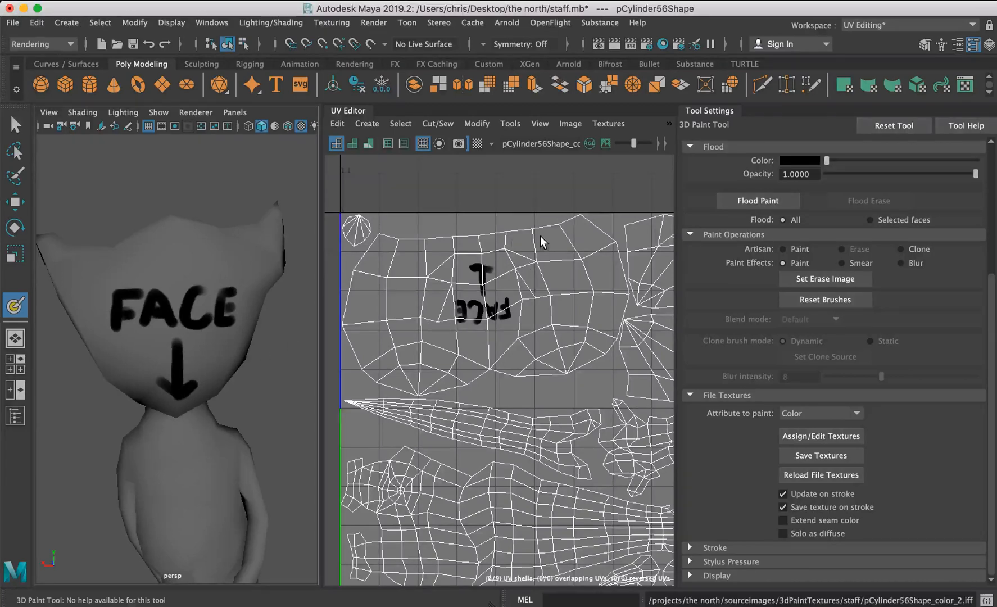
mouse_move(169, 389)
left_mouse_down("alt")
mouse_move(171, 332)
mouse_move(181, 338)
left_mouse_up("alt")
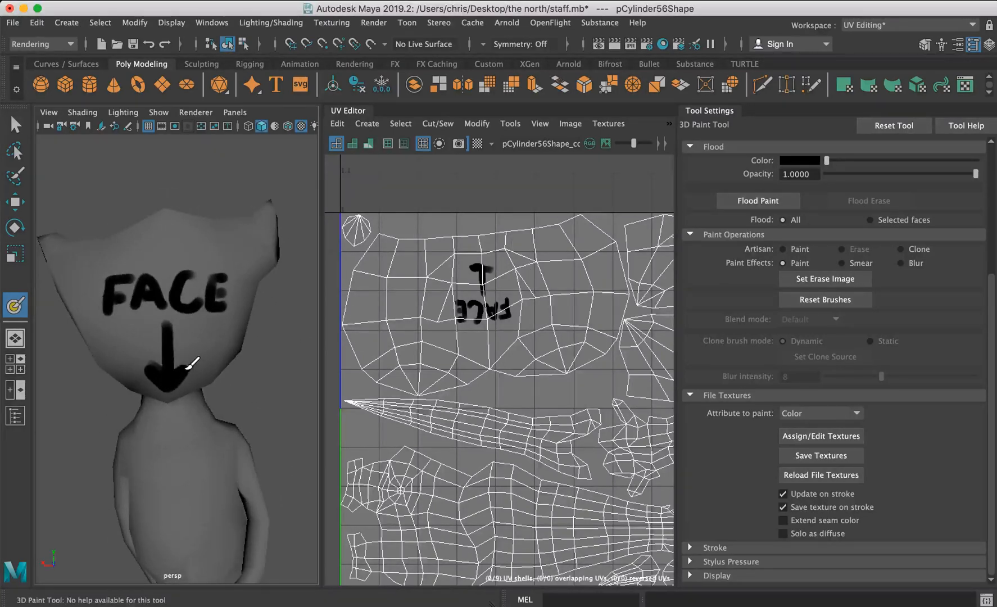
mouse_move(186, 285)
left_mouse_down("alt")
mouse_move(191, 279)
mouse_move(161, 305)
mouse_move(107, 311)
mouse_move(186, 289)
left_mouse_up("alt")
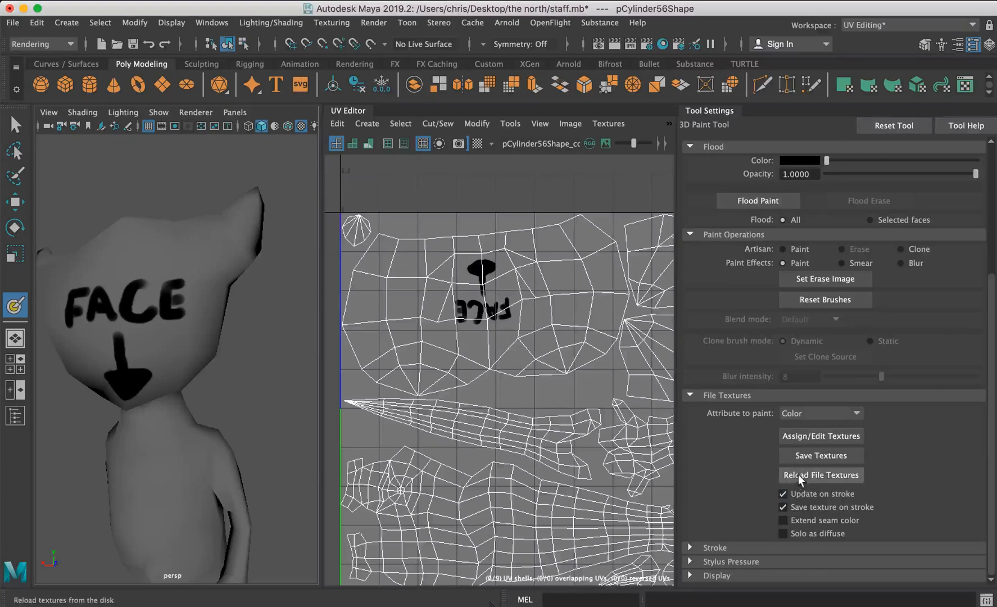
Save the painted texture and reapply the 2048 by 2048 Maya IFF file texture assignment.
left_click(811, 436)
left_click(813, 456)
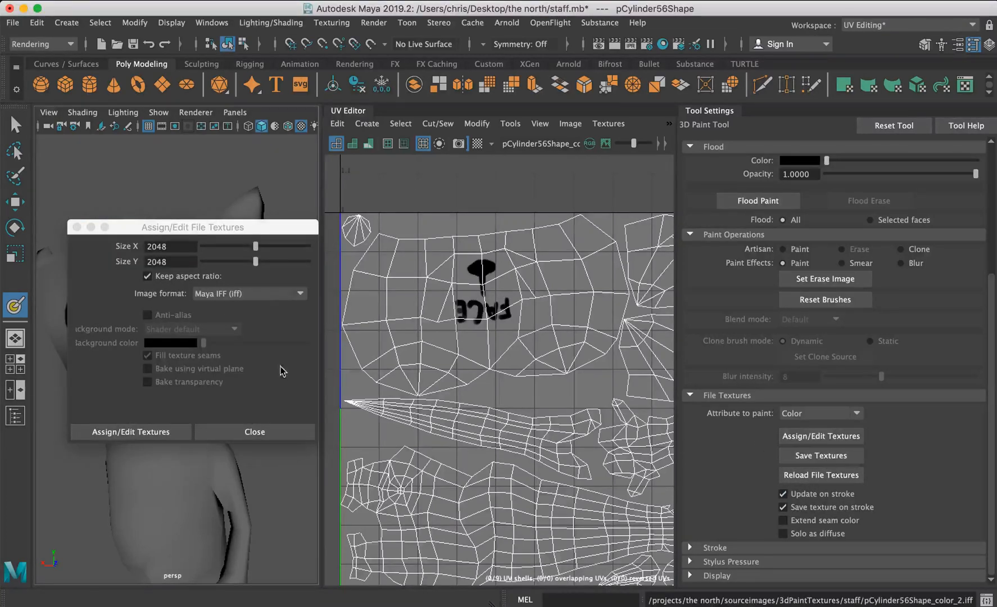
left_click(150, 427)
Turn on wireframe over the shaded figure to show the edges around the ears.
left_click_drag(194, 333, 157, 360, "alt")
scroll(256, 286, "down", 5)
right_click_drag(173, 325, 240, 251, "alt")
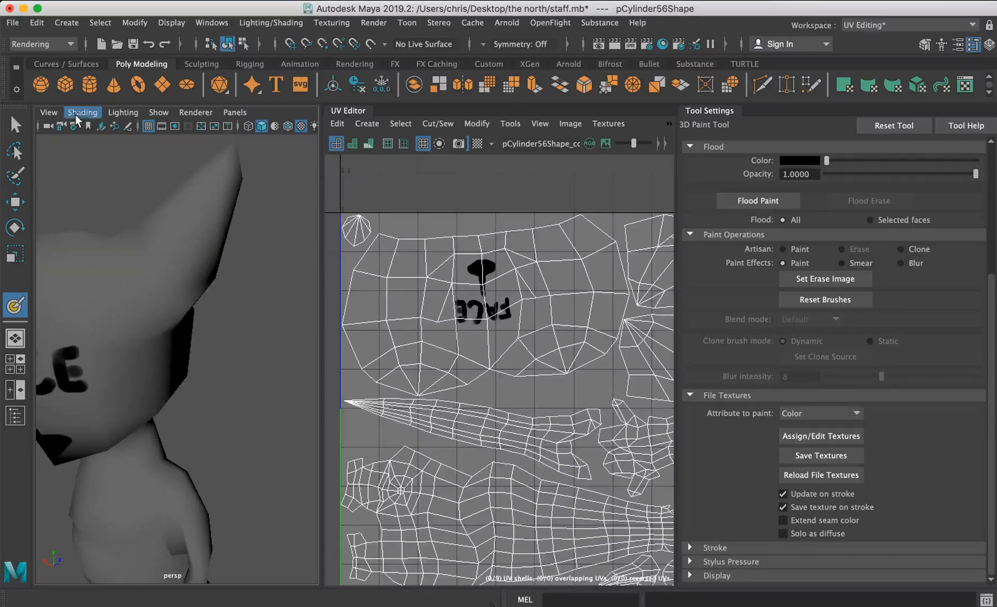
left_click(82, 112)
left_click(118, 238)
Paint a black outline around the base of each ear, following the edges where the ears meet the head.
mouse_move(188, 316)
left_mouse_down("alt")
mouse_move(225, 300)
mouse_move(213, 306)
mouse_move(239, 278)
left_mouse_up("alt")
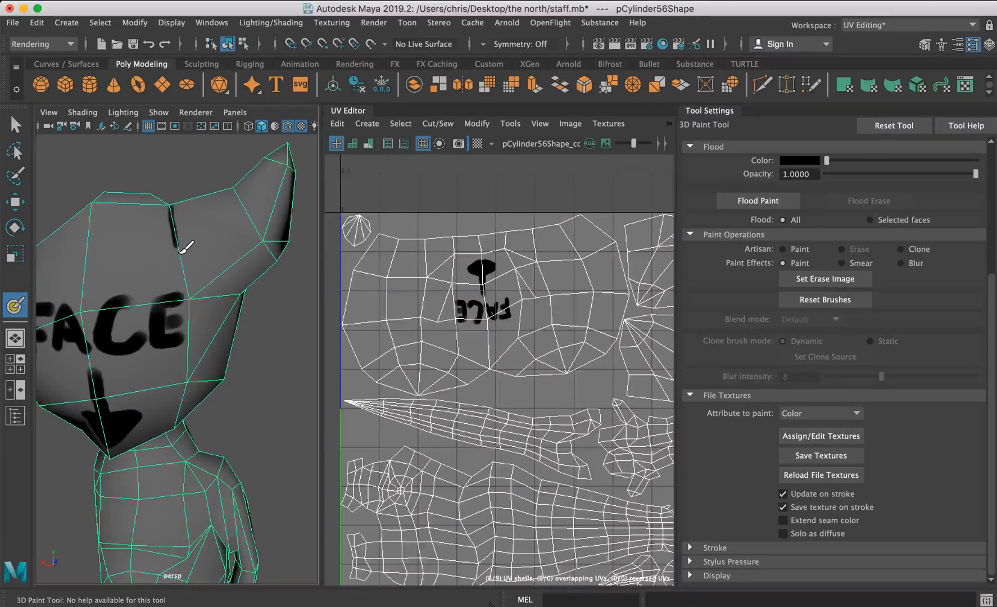
mouse_move(245, 297)
left_mouse_down("alt")
mouse_move(187, 296)
mouse_move(224, 278)
mouse_move(174, 281)
mouse_move(227, 284)
mouse_move(93, 314)
mouse_move(132, 252)
mouse_move(145, 296)
mouse_move(137, 338)
mouse_move(154, 316)
mouse_move(253, 308)
mouse_move(202, 315)
left_mouse_up("alt")
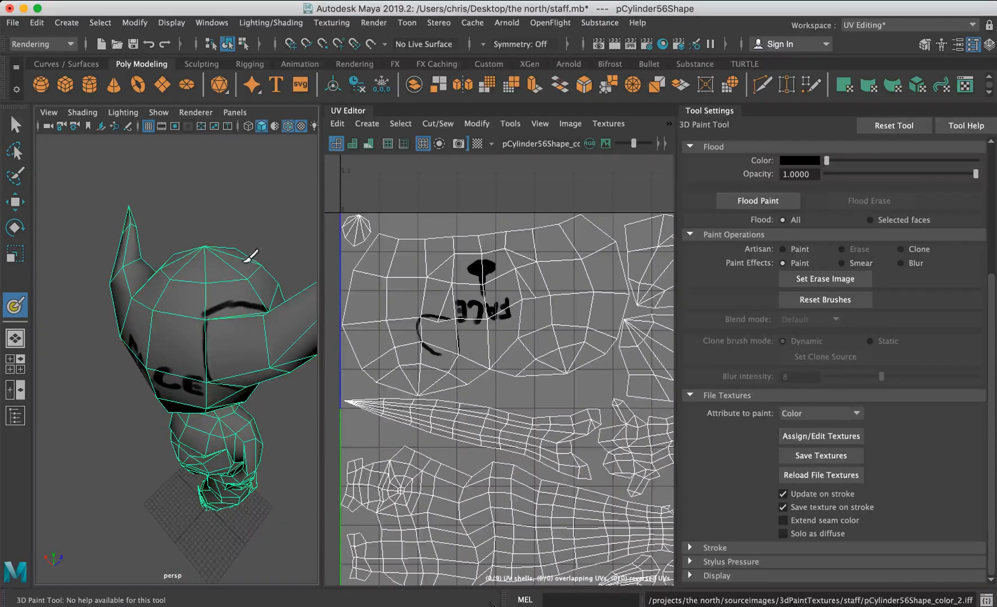
mouse_move(152, 274)
left_mouse_down("alt")
mouse_move(260, 250)
mouse_move(242, 218)
left_mouse_up("alt")
mouse_move(163, 196)
left_mouse_down("alt")
mouse_move(197, 216)
mouse_move(163, 233)
left_mouse_up("alt")
mouse_move(118, 336)
left_mouse_down("alt")
mouse_move(115, 405)
mouse_move(197, 314)
mouse_move(188, 307)
left_mouse_up("alt")
left_click_drag(187, 306, 213, 291)
mouse_move(140, 288)
left_mouse_down("alt")
mouse_move(178, 305)
mouse_move(214, 293)
mouse_move(190, 348)
mouse_move(147, 369)
left_mouse_up("alt")
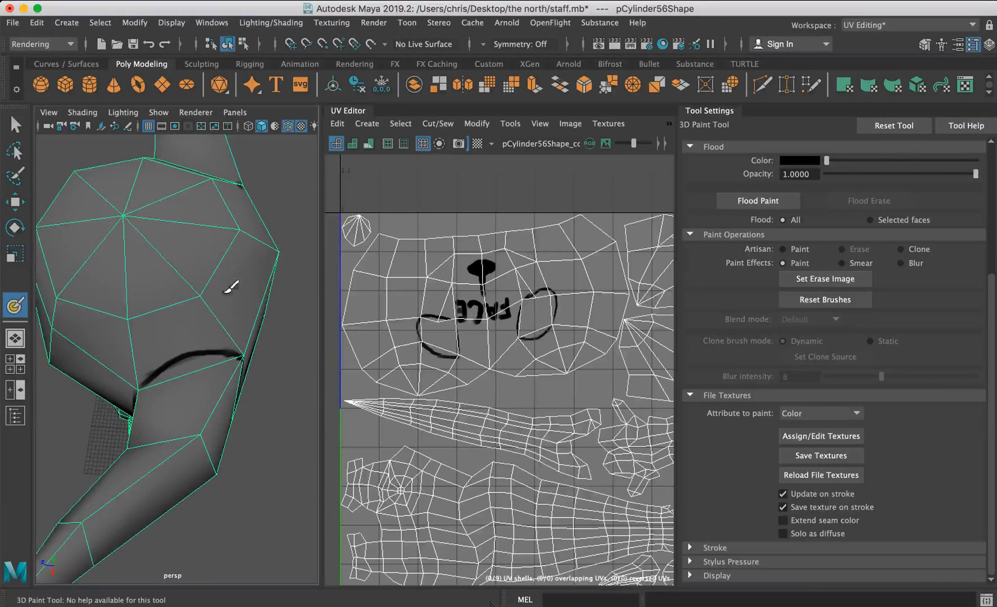
Paint the word HAND across the back of the figure's hand and check its placement on the UV layout.
right_click_drag(205, 298, 160, 285, "alt")
left_click_drag(204, 304, 50, 251, "alt")
right_click_drag(221, 280, 159, 242, "alt")
left_click_drag(163, 311, 226, 266, "alt")
middle_click_drag(176, 348, 182, 195, "alt")
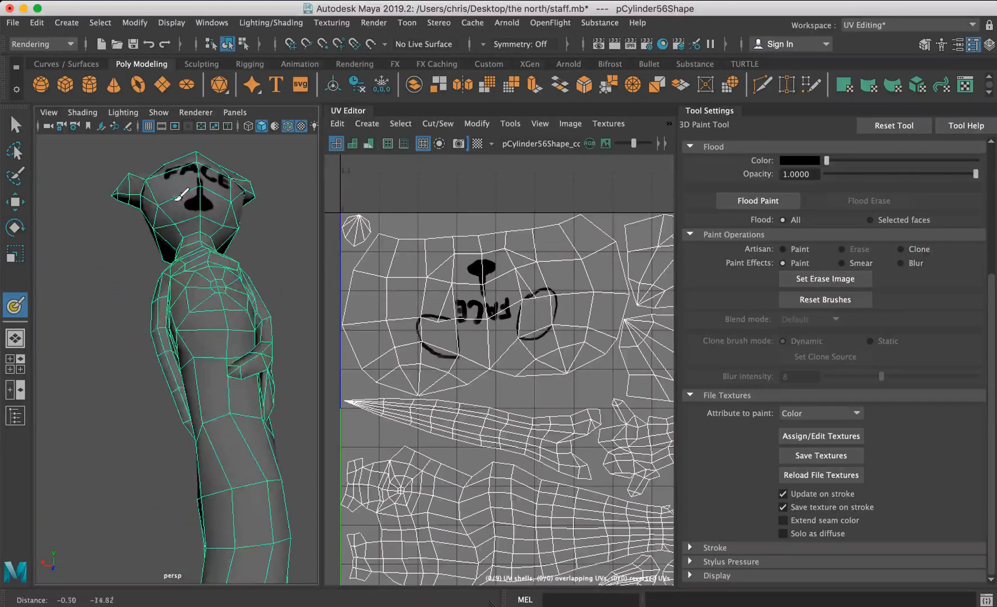
middle_click_drag(181, 285, 141, 169, "alt")
mouse_move(147, 338)
middle_mouse_down("alt")
mouse_move(136, 325)
mouse_move(162, 222)
middle_mouse_up("alt")
left_click_drag(174, 269, 62, 280, "alt")
middle_click_drag(87, 289, 172, 270, "alt")
left_click_drag(172, 269, 55, 283, "alt")
middle_click_drag(140, 239, 125, 412, "alt")
left_click_drag(274, 258, 100, 270, "alt")
left_click_drag(121, 315, 67, 317, "alt")
middle_click_drag(126, 318, 96, 350, "alt")
right_click_drag(140, 301, 274, 292, "alt")
left_click_drag(269, 293, 138, 320, "alt")
middle_click_drag(138, 321, 214, 273, "alt")
right_click_drag(214, 273, 265, 264, "alt")
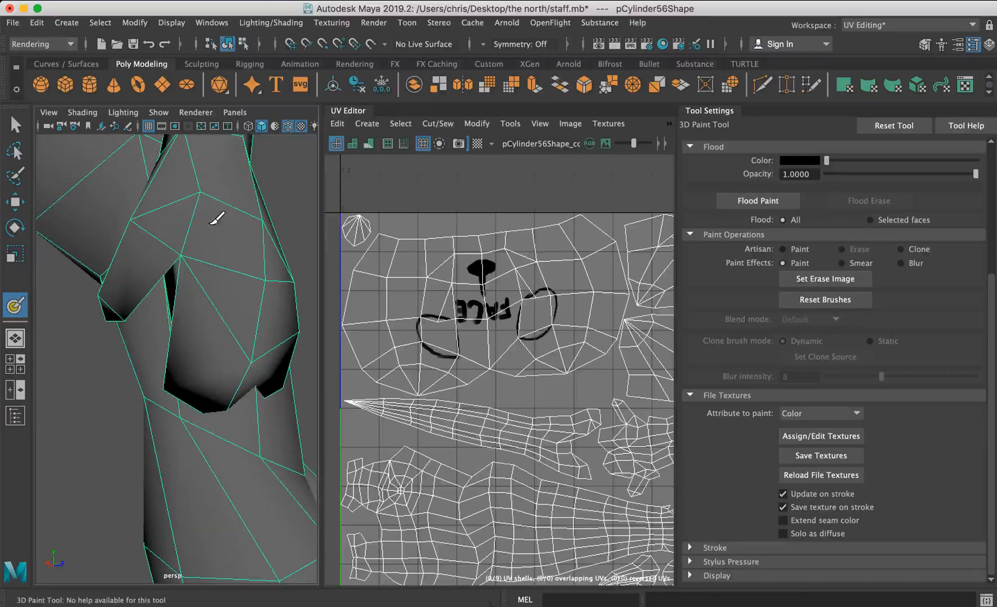
mouse_move(228, 203)
left_mouse_down("alt")
mouse_move(194, 236)
mouse_move(179, 222)
mouse_move(167, 251)
mouse_move(204, 229)
mouse_move(245, 276)
left_mouse_up("alt")
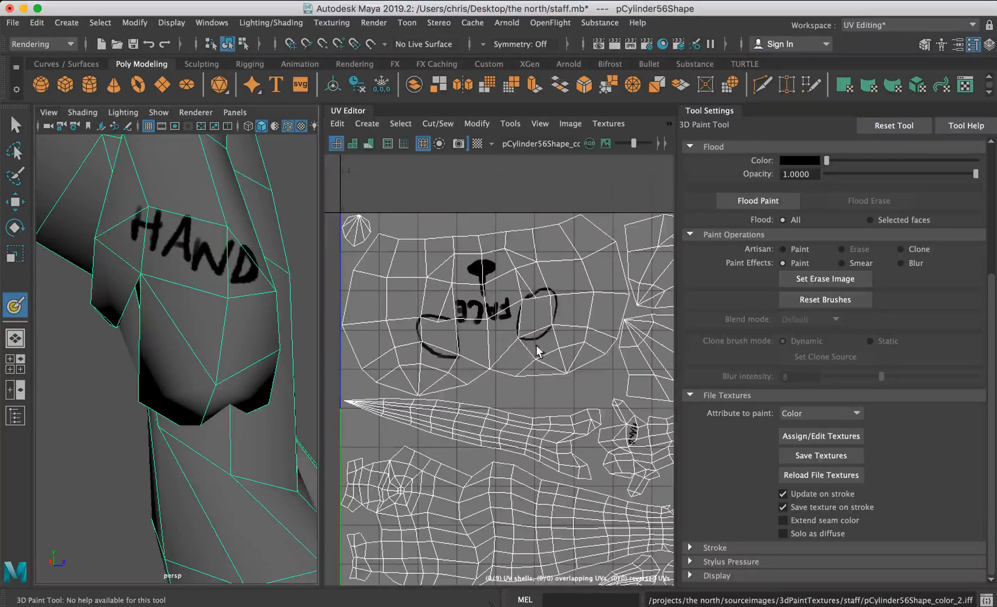
middle_click_drag(537, 351, 445, 263, "alt")
right_click_drag(450, 267, 610, 327, "alt")
Widen the viewport and isolate the faces of the UV shell that carries the painted HAND mark.
left_click_drag(159, 286, 269, 338, "alt")
right_click_drag(203, 293, 259, 305, "alt")
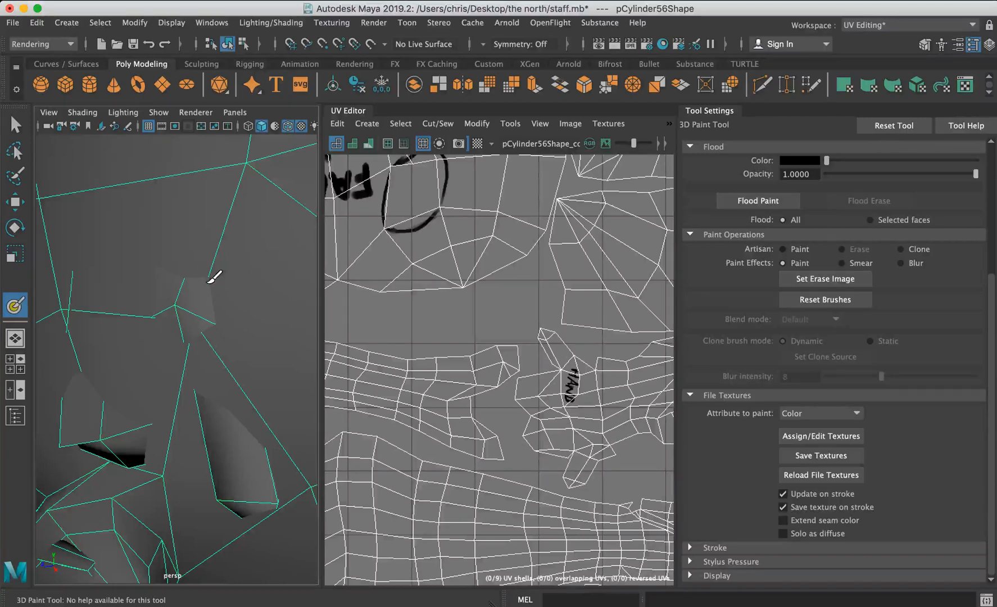
key("w")
right_click_drag(87, 395, 805, 428)
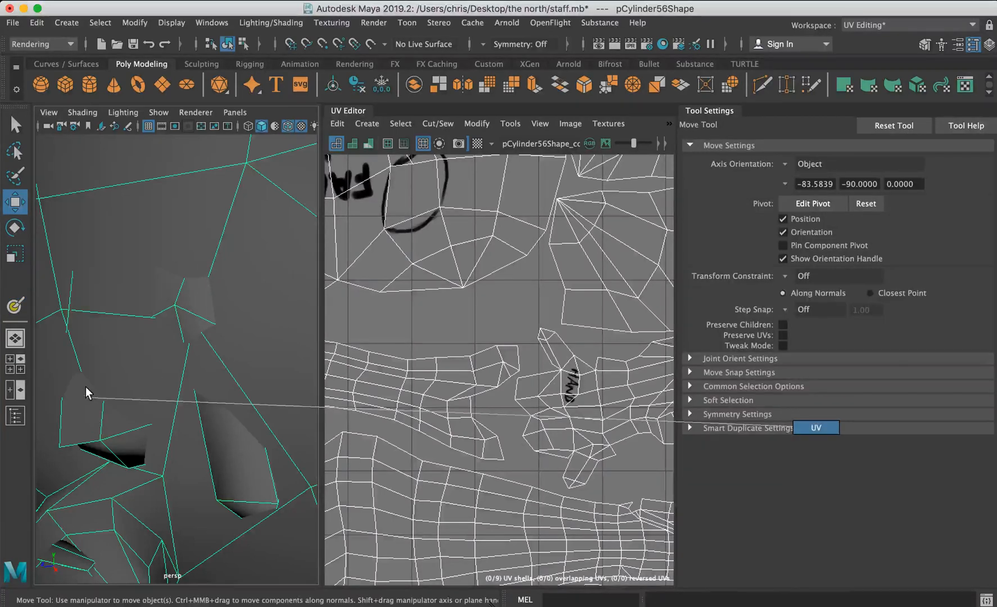
key("ctrl+z")
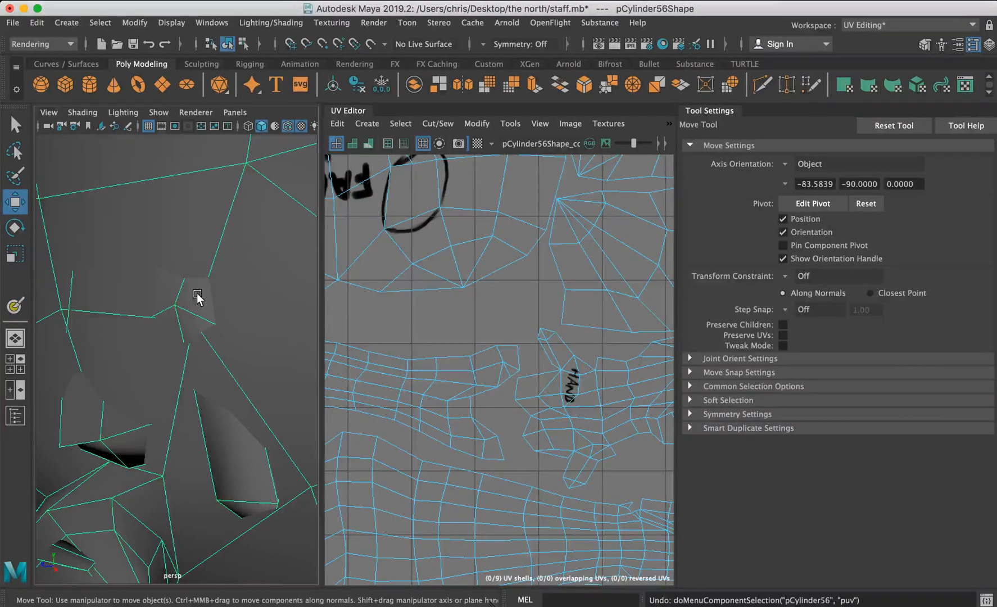
mouse_move(597, 441)
right_mouse_down()
mouse_move(589, 415)
mouse_move(596, 427)
right_mouse_up()
left_click_drag(323, 139, 415, 155)
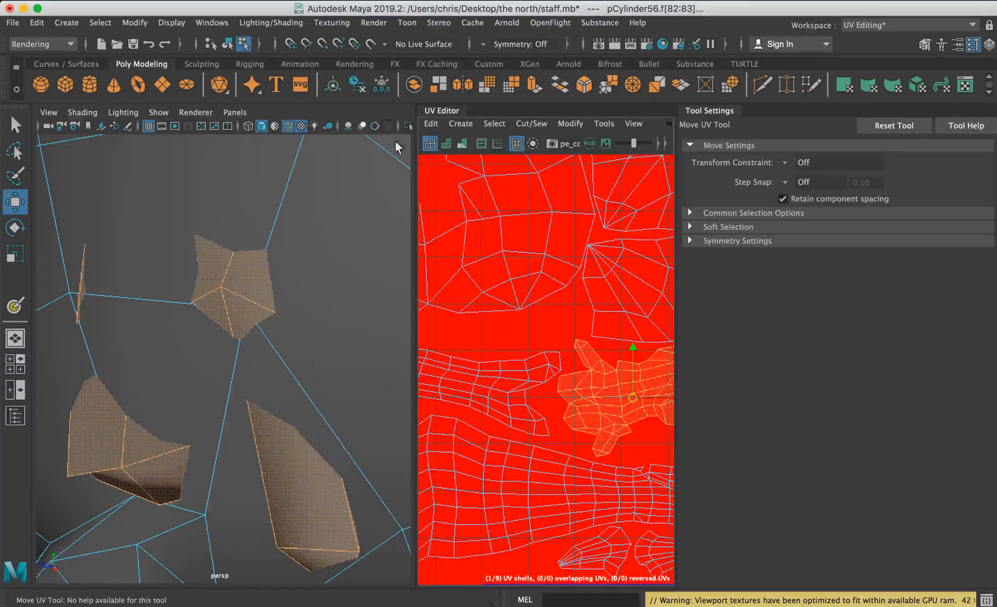
left_click(407, 126)
Return to object selection, select the isolated arm mesh and reactivate the 3D Paint Tool.
left_click(199, 237)
right_click_drag(199, 237, 267, 197)
left_click(259, 251)
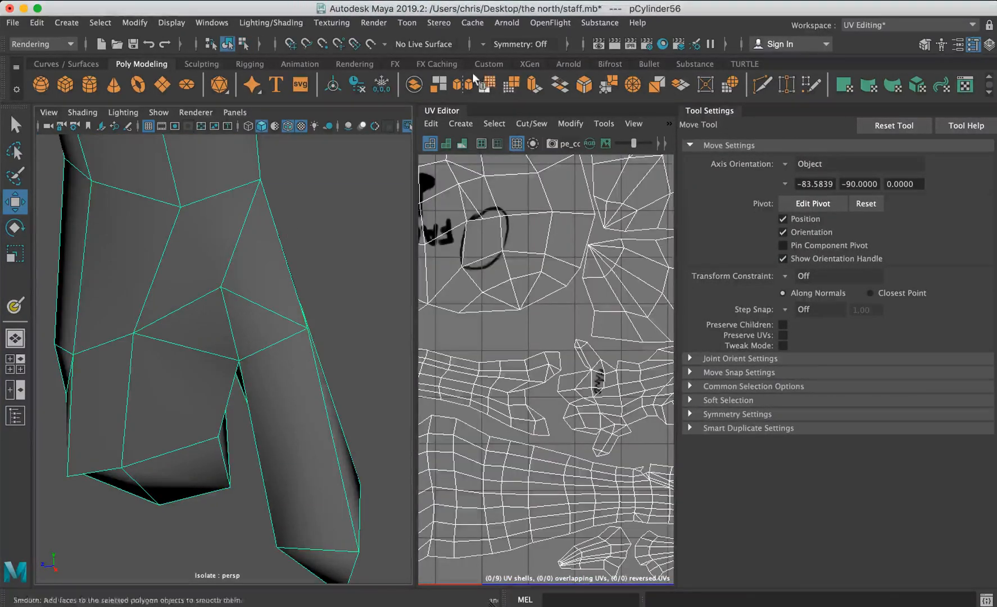
left_click(336, 22)
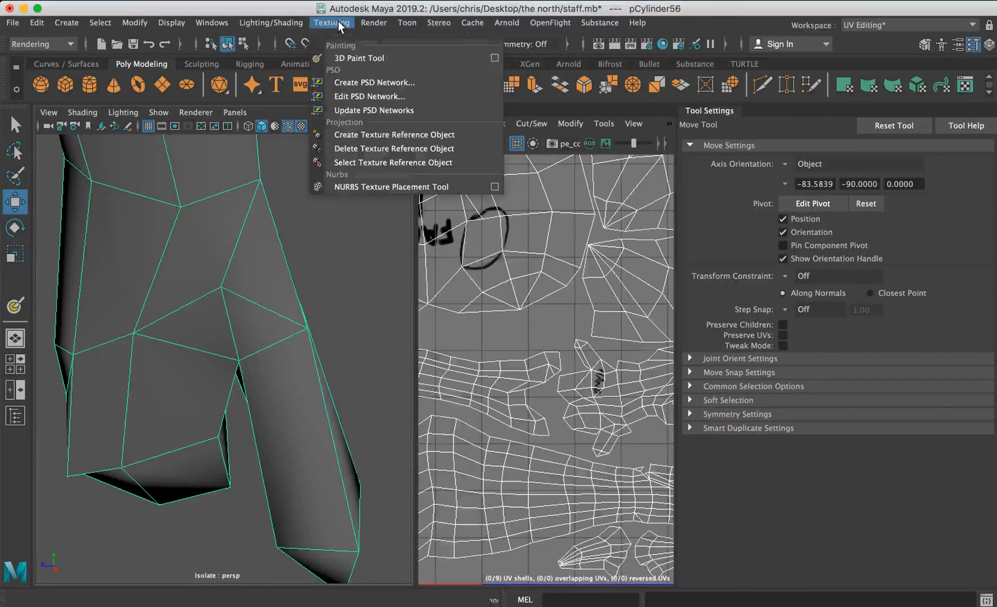
left_click(482, 55)
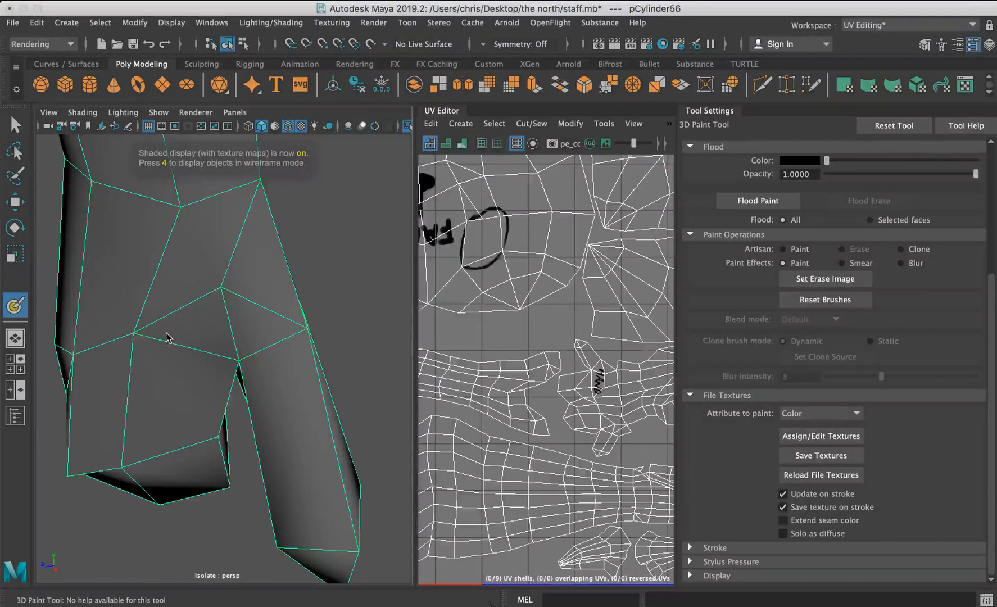
Paint the word PALM across the inner side of the isolated hand.
mouse_move(280, 314)
left_mouse_down("alt")
mouse_move(209, 289)
mouse_move(34, 357)
mouse_move(255, 289)
left_mouse_up("alt")
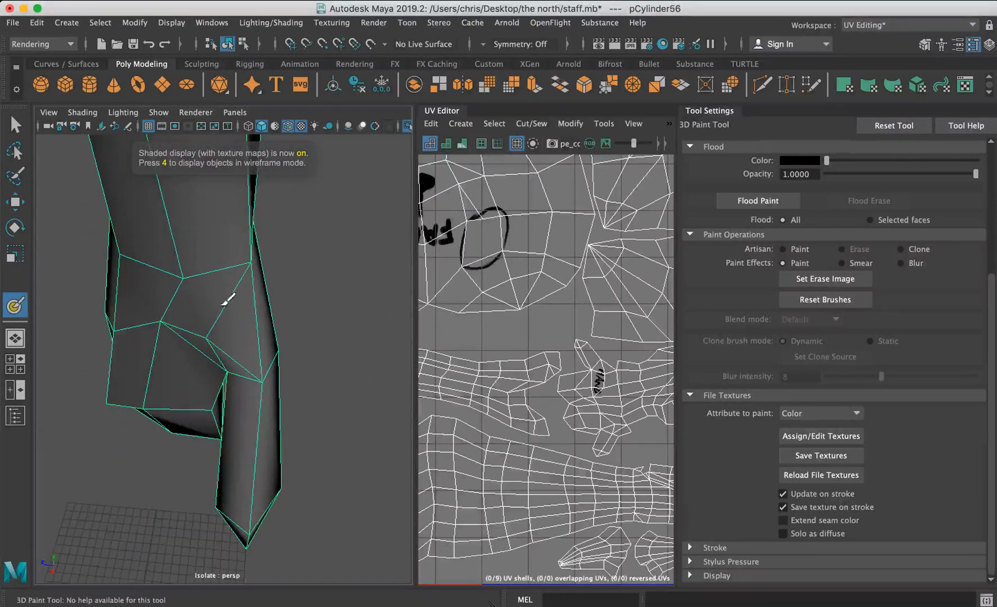
middle_click_drag(168, 318, 250, 326, "alt")
mouse_move(236, 323)
left_mouse_down()
mouse_move(224, 345)
mouse_move(239, 328)
left_mouse_up()
middle_click_drag(256, 344, 250, 292, "alt")
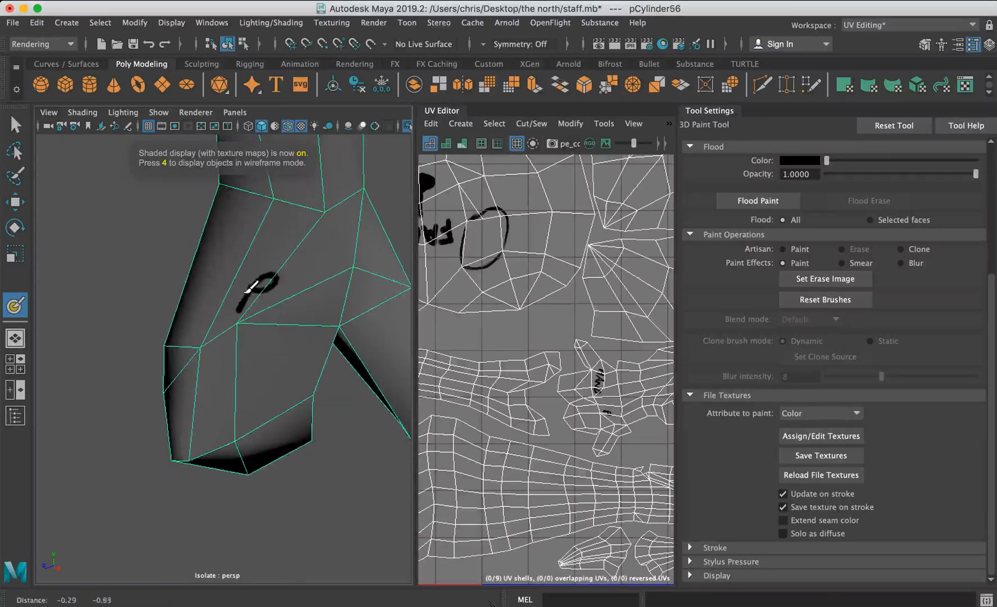
right_click_drag(251, 291, 281, 314, "alt")
mouse_move(256, 328)
left_mouse_down("alt")
mouse_move(279, 309)
mouse_move(252, 336)
mouse_move(270, 353)
mouse_move(253, 398)
mouse_move(299, 416)
mouse_move(308, 465)
left_mouse_up("alt")
key("alt")
mouse_move(385, 364)
left_mouse_down("alt")
mouse_move(378, 311)
mouse_move(347, 339)
mouse_move(301, 307)
mouse_move(86, 285)
mouse_move(290, 327)
left_mouse_up("alt")
left_click(262, 387)
middle_click_drag(265, 366, 271, 290, "alt")
right_click_drag(271, 290, 383, 313, "alt")
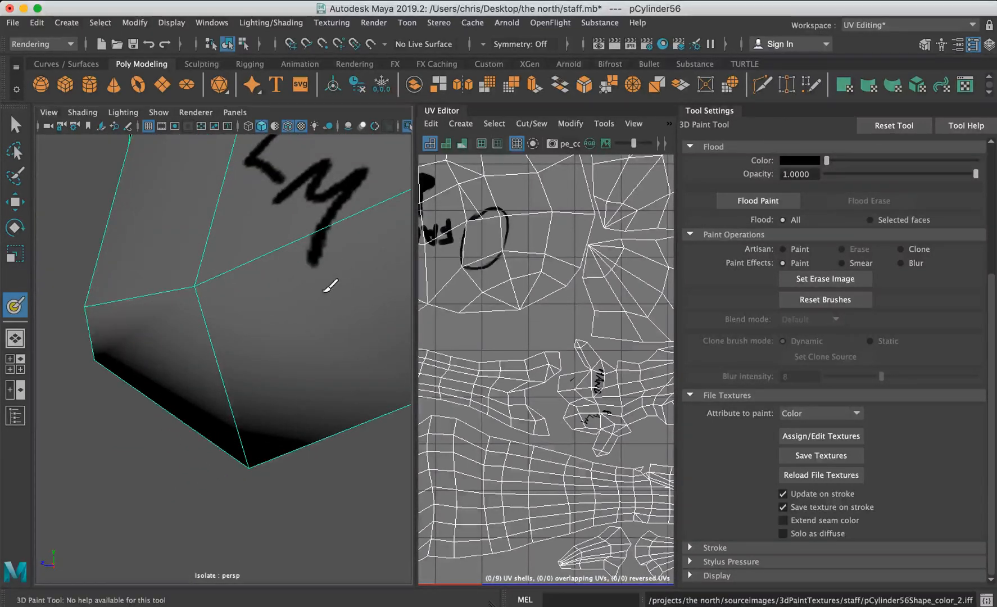
mouse_move(334, 281)
left_mouse_down("alt")
mouse_move(343, 285)
mouse_move(324, 290)
mouse_move(336, 297)
mouse_move(324, 321)
mouse_move(120, 336)
mouse_move(292, 319)
mouse_move(168, 270)
left_mouse_up("alt")
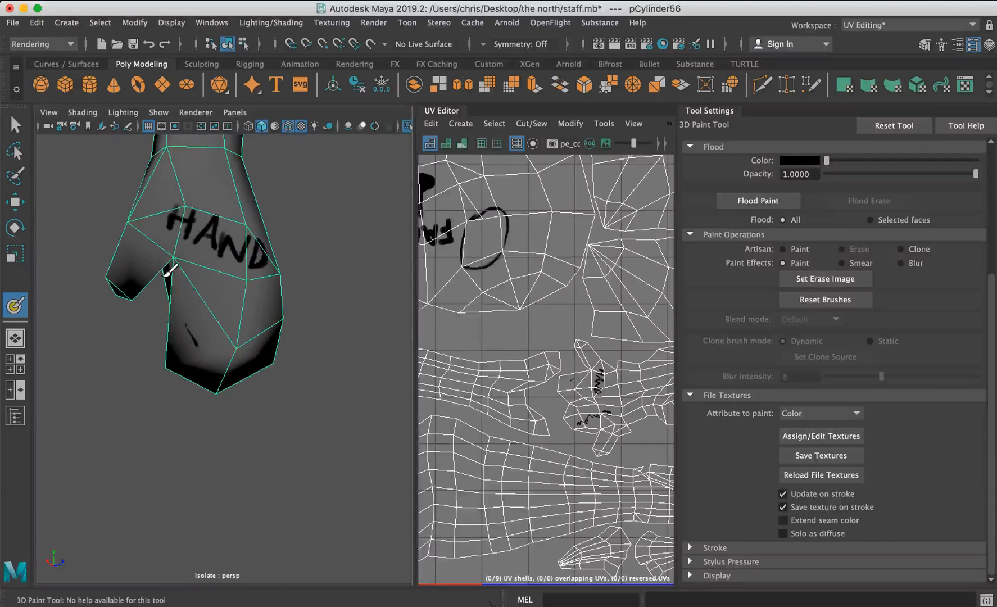
Leave the paint tool, deselect the arm mesh and turn off isolation to show the whole figure.
key("w")
mouse_move(238, 329)
left_mouse_down("alt")
mouse_move(201, 274)
mouse_move(253, 344)
mouse_move(452, 338)
left_mouse_up("alt")
right_click_drag(657, 389, 547, 354, "alt")
middle_click_drag(545, 352, 617, 337, "alt")
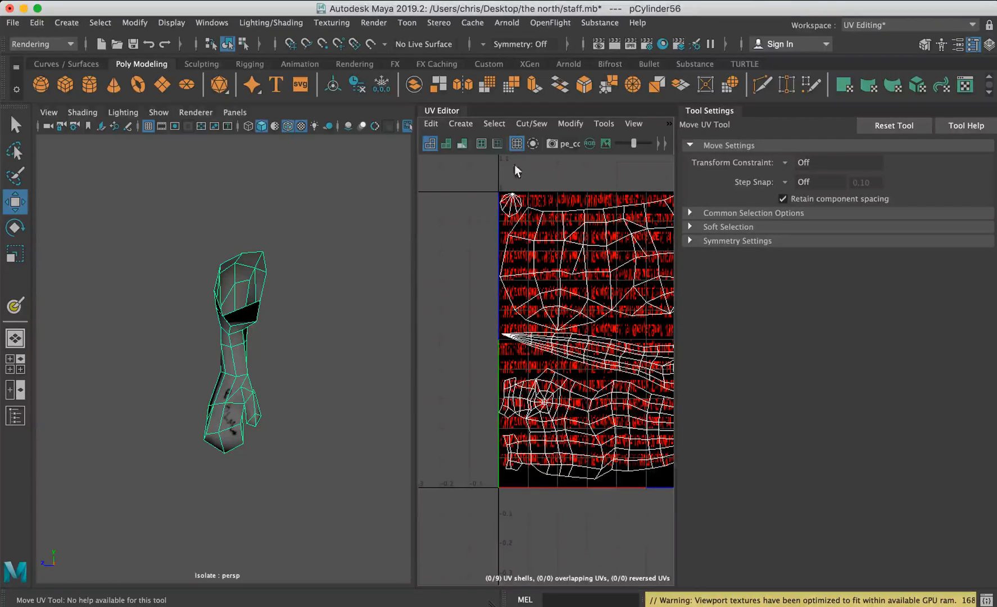
middle_click_drag(576, 234, 522, 275, "alt")
right_click_drag(522, 275, 574, 214, "alt")
middle_click_drag(574, 214, 617, 247, "alt")
right_click_drag(529, 247, 628, 219, "alt")
middle_click_drag(628, 220, 660, 246, "alt")
middle_click_drag(541, 232, 580, 228, "alt")
right_click_drag(579, 228, 621, 209, "alt")
left_click(349, 229)
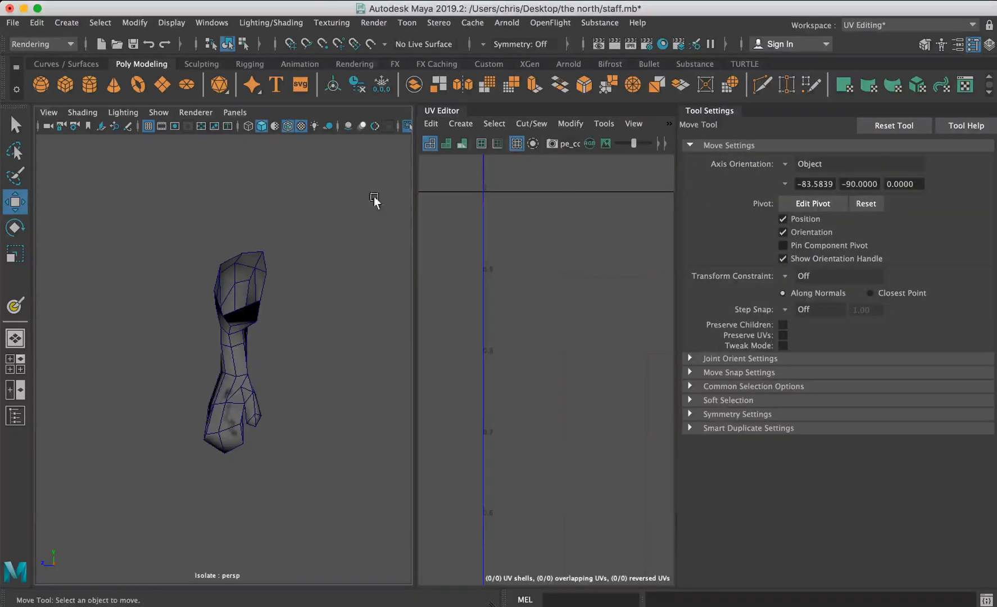
left_click(406, 124)
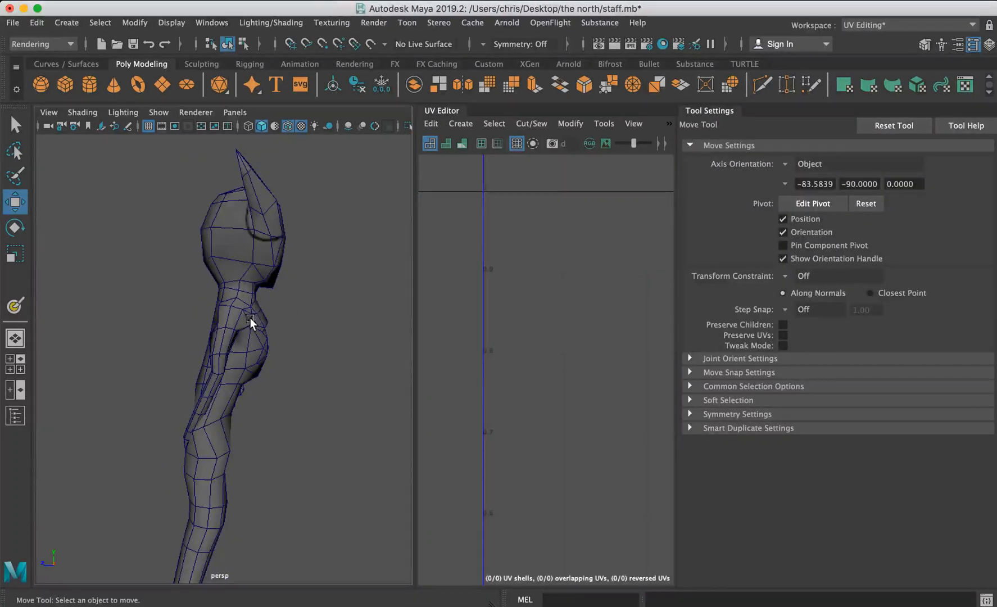
Reactivate the 3D Paint Tool on the figure and reapply the 2048 by 2048 Maya IFF file texture assignment.
left_click(263, 311)
key("6")
left_click(338, 325)
left_click_drag(324, 329, 208, 334, "alt")
right_click_drag(226, 283, 310, 316, "alt")
left_click_drag(313, 316, 181, 381, "alt")
right_click_drag(181, 381, 323, 293, "alt")
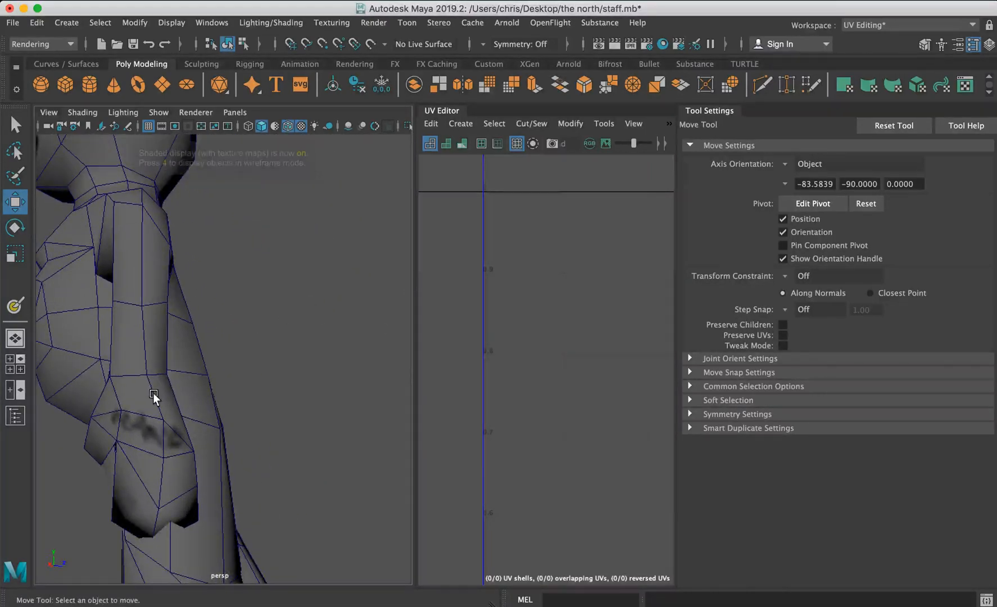
left_click(153, 394)
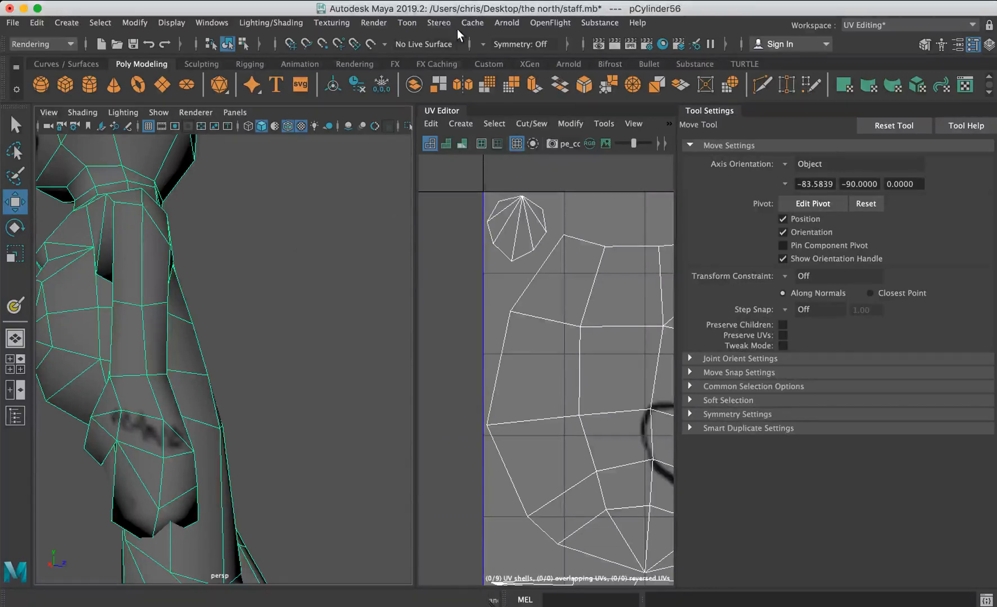
left_click(331, 23)
left_click(337, 58)
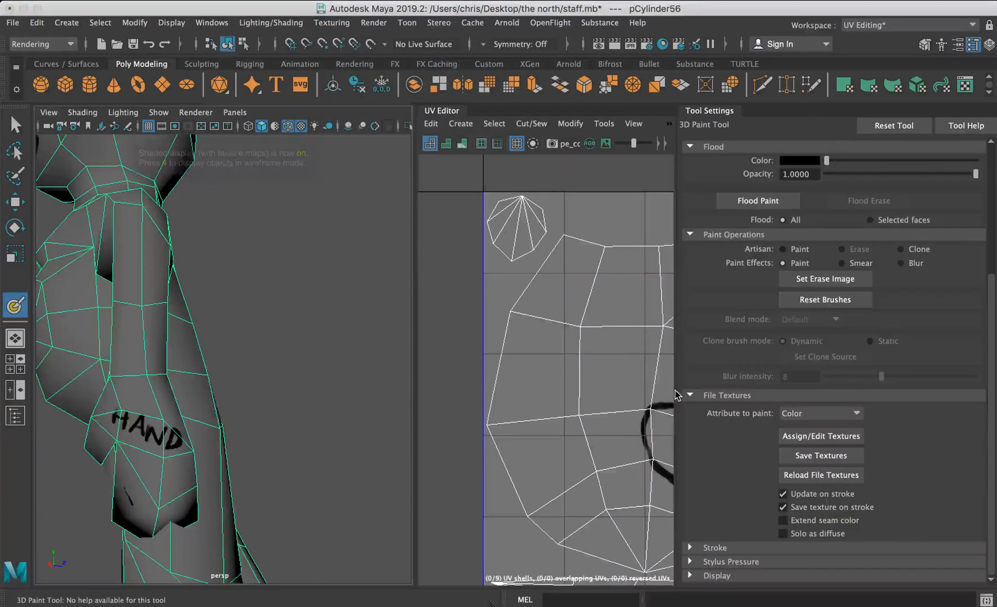
left_click(821, 436)
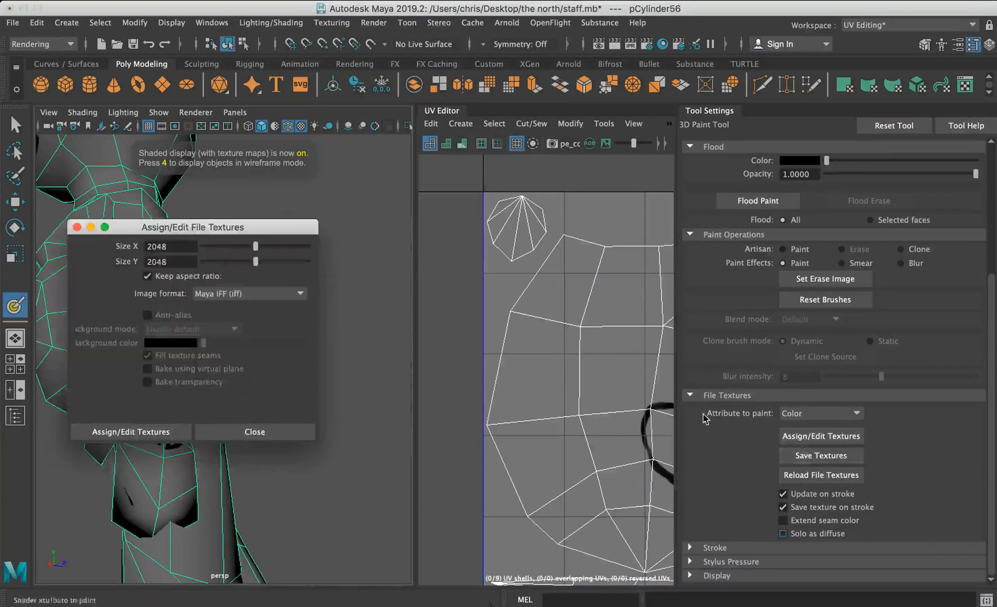
left_click(145, 432)
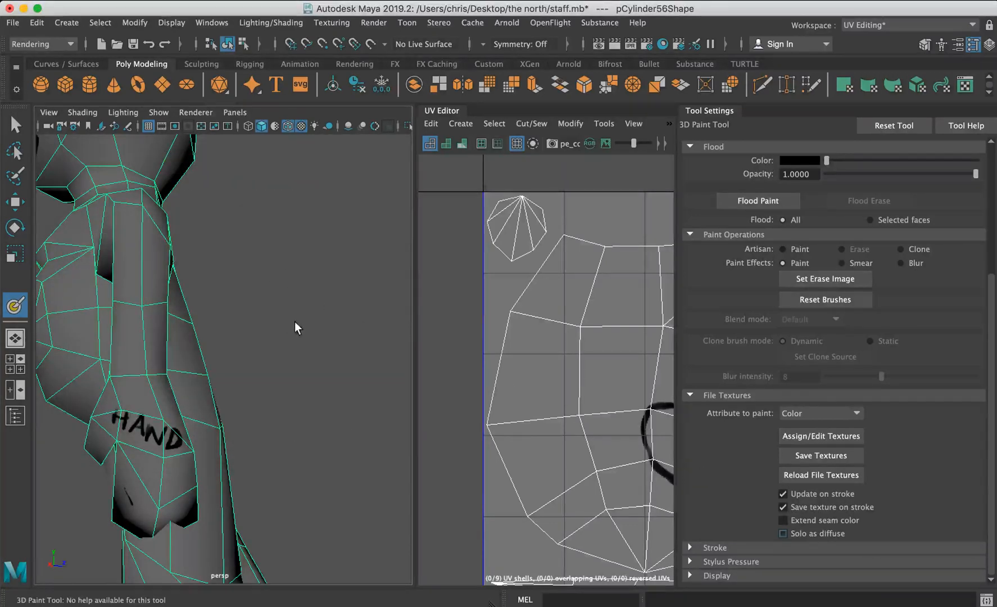
Examine the image file path connected to the color of lambert1 in the Attribute Editor, then close the editor.
mouse_move(296, 326)
left_mouse_down("alt")
mouse_move(230, 294)
mouse_move(279, 308)
mouse_move(252, 309)
mouse_move(343, 351)
mouse_move(322, 375)
mouse_move(255, 295)
mouse_move(262, 273)
mouse_move(194, 282)
mouse_move(252, 275)
mouse_move(148, 266)
mouse_move(227, 300)
mouse_move(390, 316)
mouse_move(270, 229)
left_mouse_up("alt")
key("w")
left_click(264, 321)
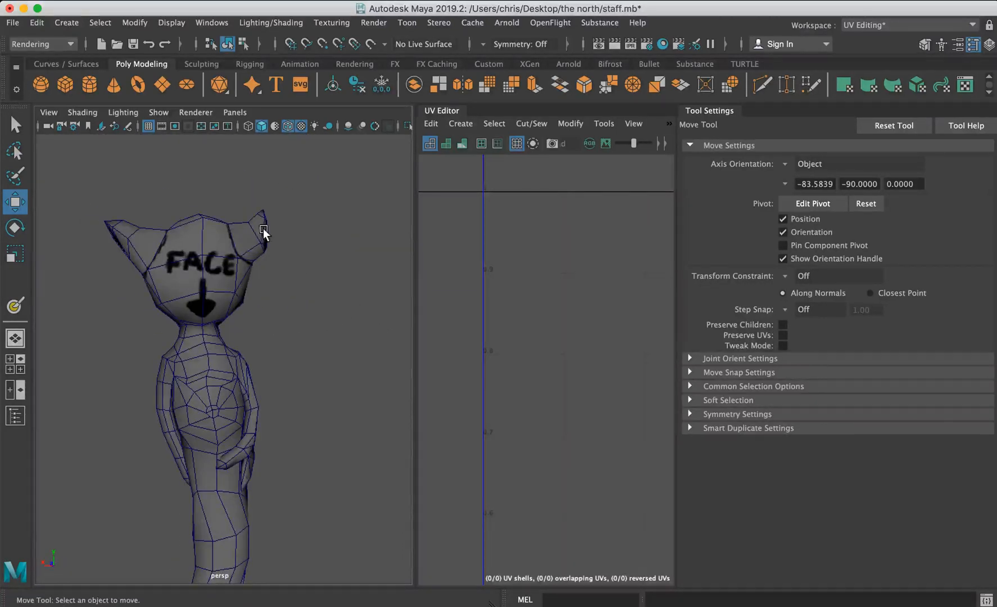
left_click(238, 235)
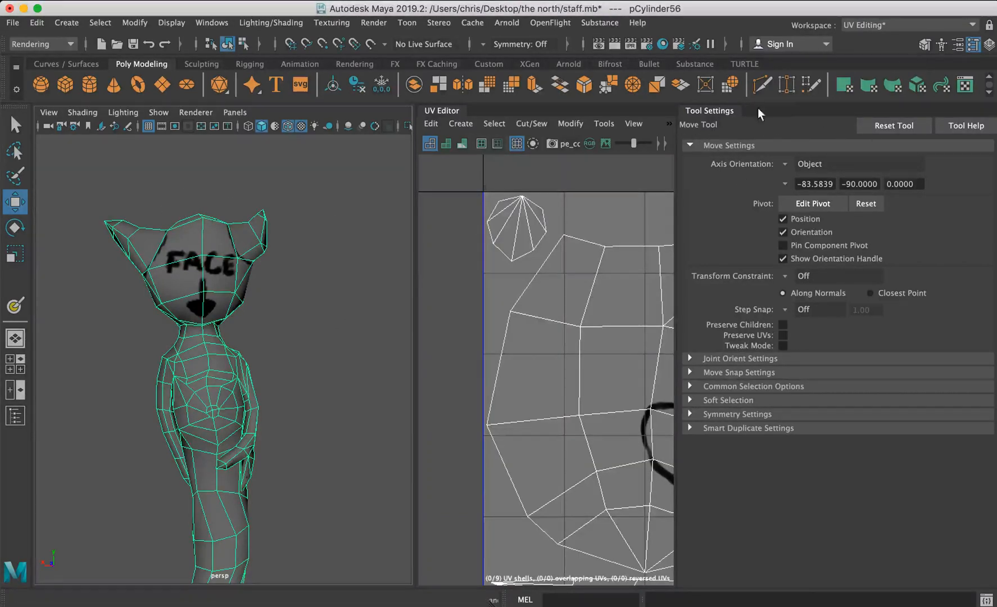
left_click(958, 43)
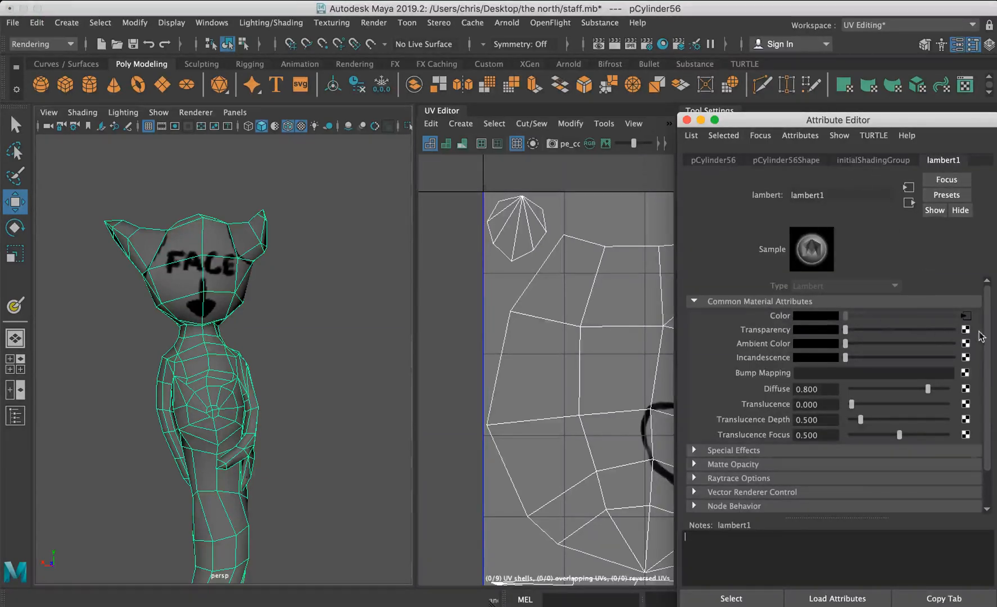
left_click(966, 316)
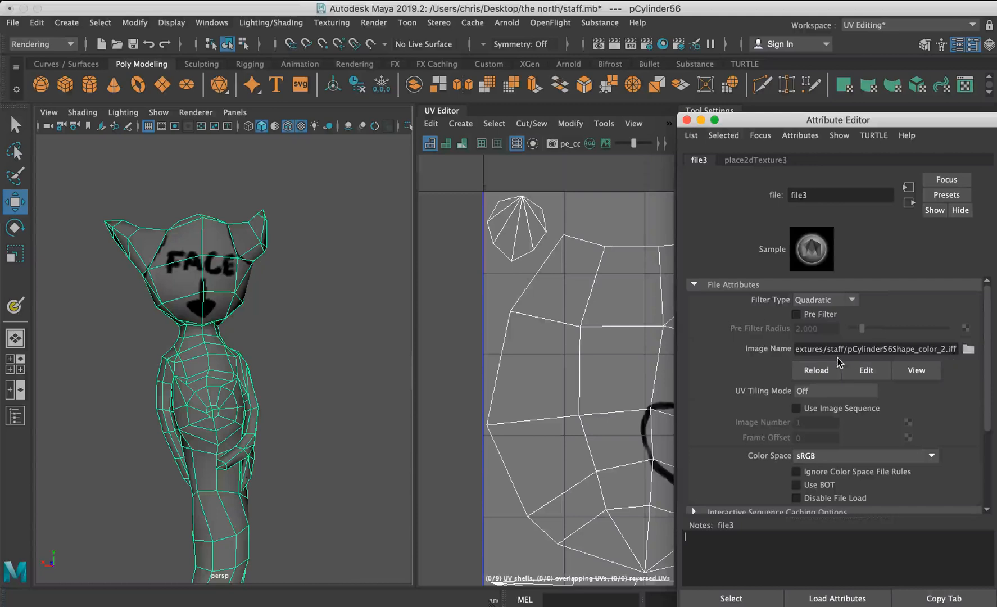
left_click(865, 349)
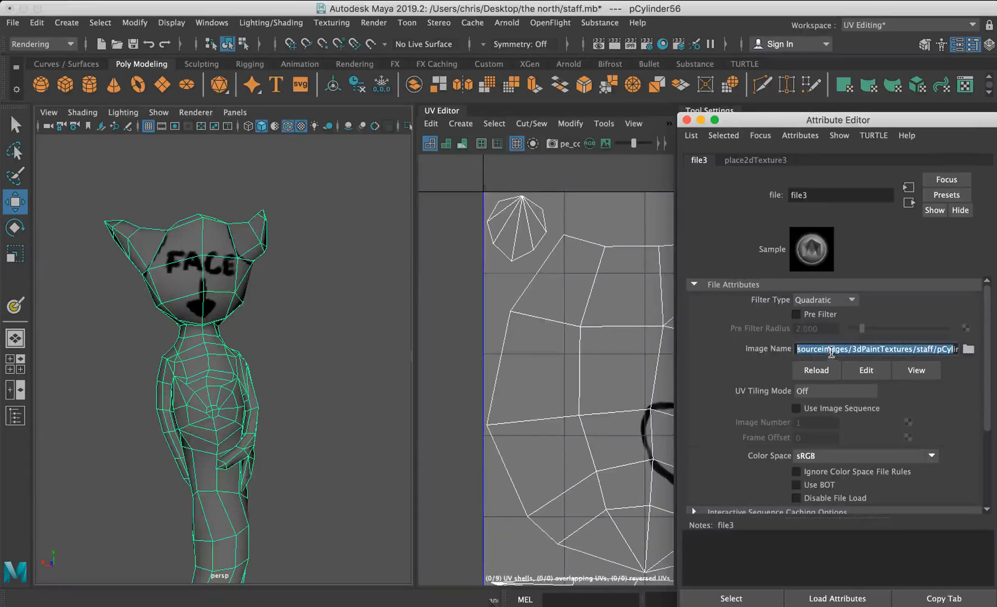
left_click_drag(952, 349, 965, 349)
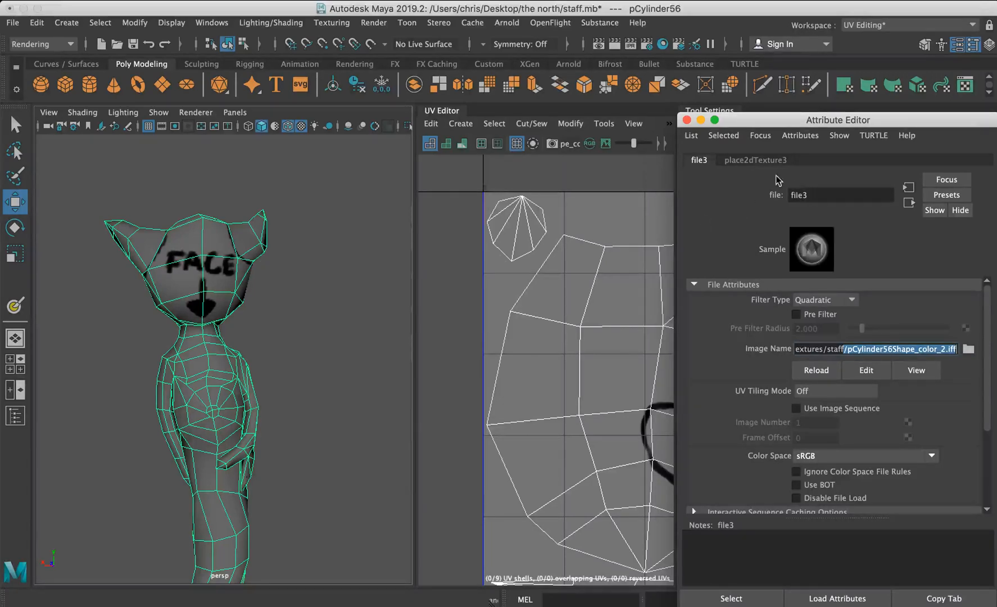
left_click(687, 120)
left_click(302, 276)
left_click(223, 275)
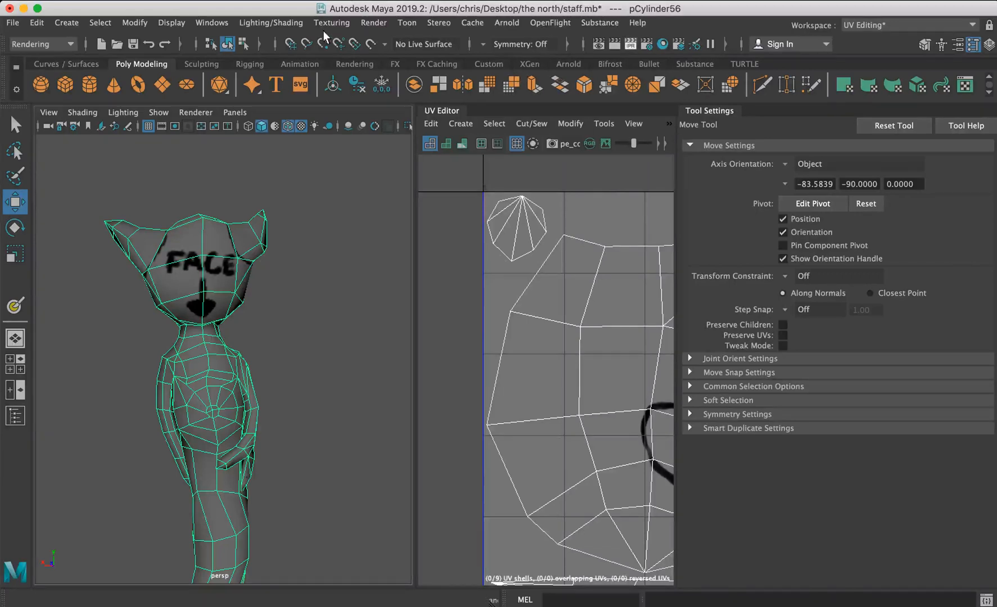
Close the Tool Settings and widen the UV Editor beside the viewport, keeping the figure selected.
left_click(221, 22)
mouse_move(314, 86)
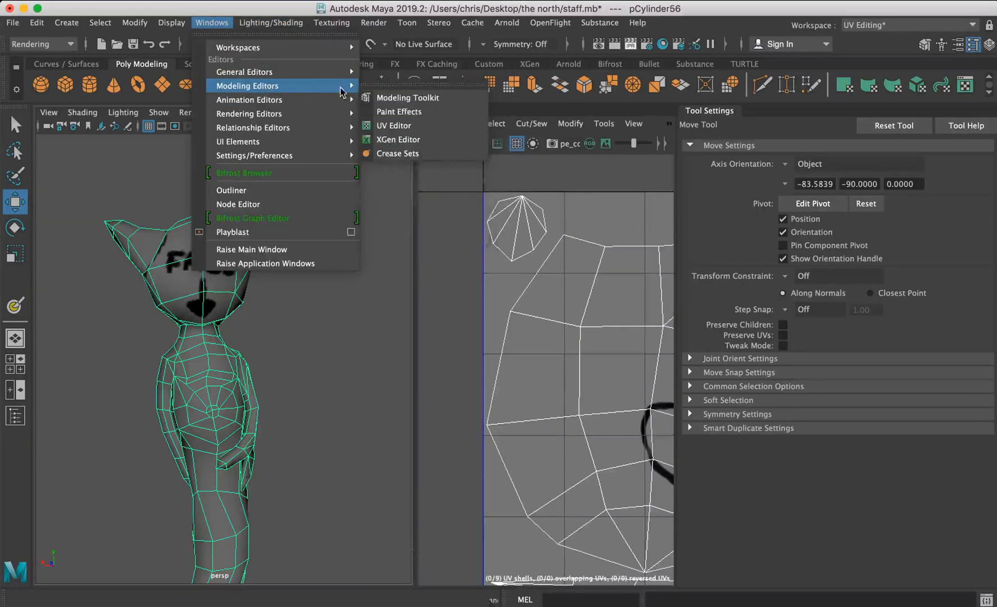
left_click(400, 123)
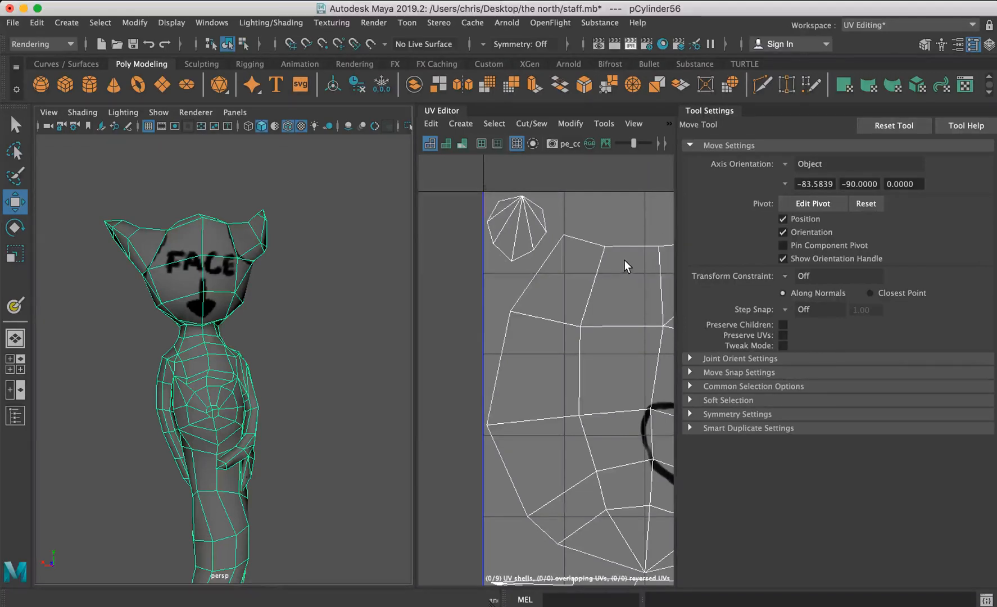
left_click(305, 231)
left_click(251, 247)
left_click_drag(719, 112, 780, 368)
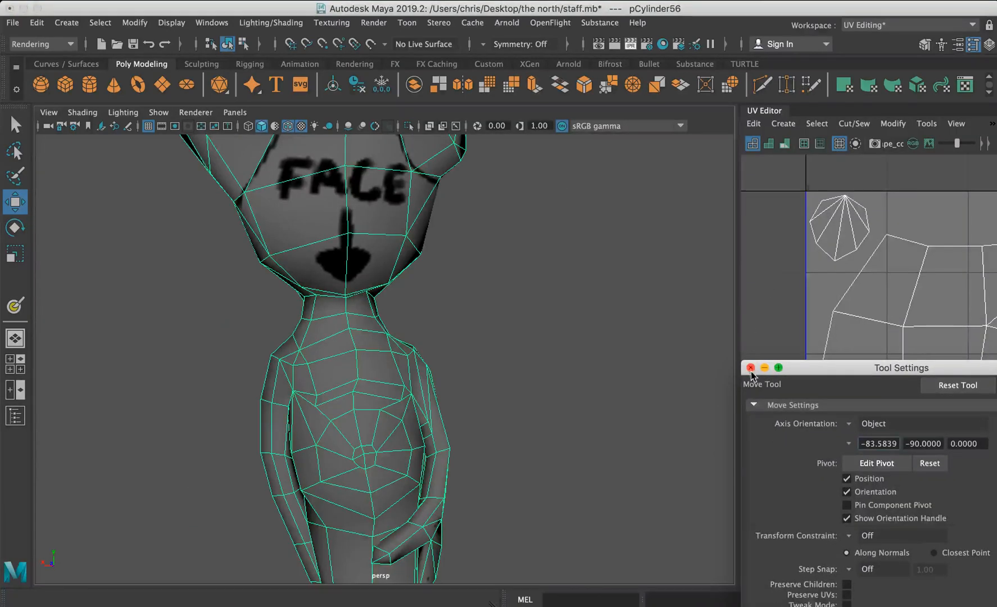
left_click(750, 369)
left_click_drag(741, 340, 473, 298)
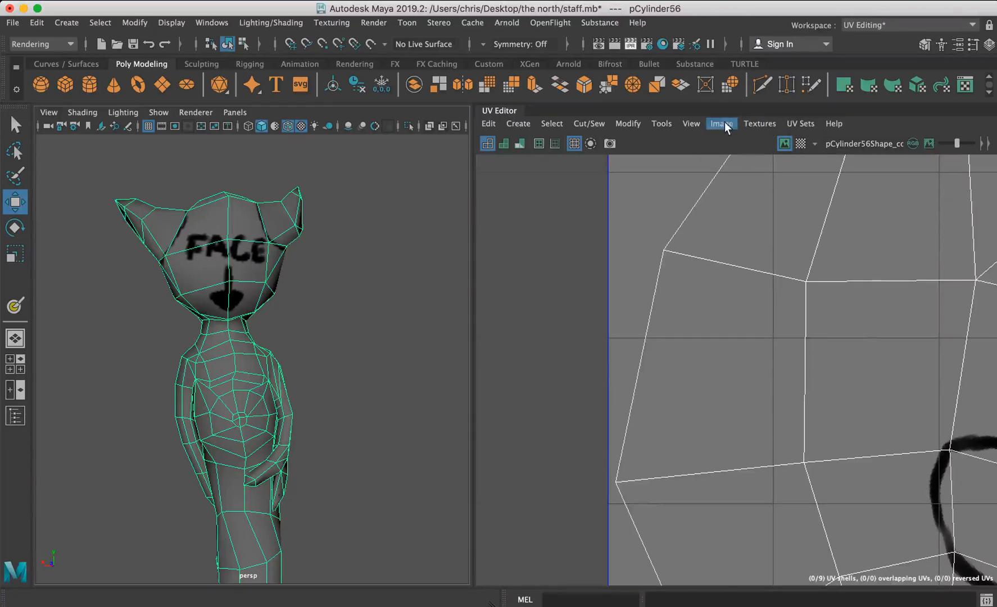
Start a UV snapshot of the figure's layout and set its output file to test on the Desktop.
left_click(723, 124)
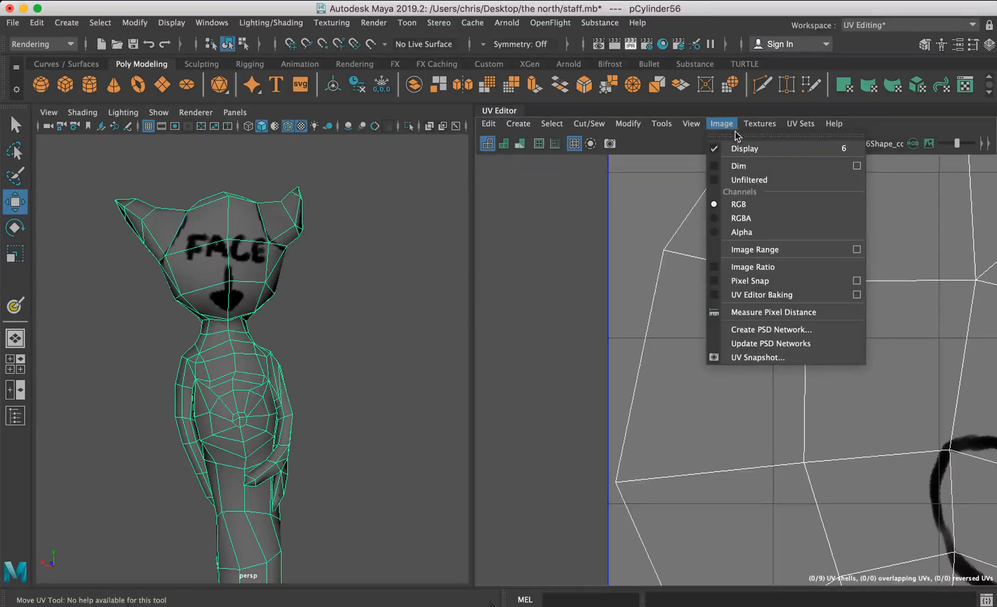
left_click(759, 358)
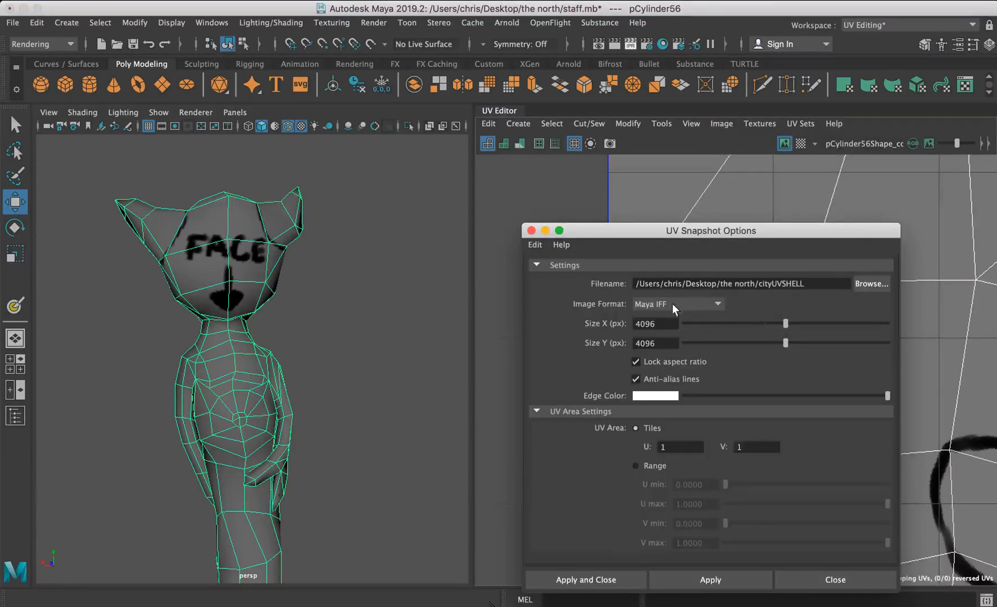
left_click(870, 283)
left_click(259, 207)
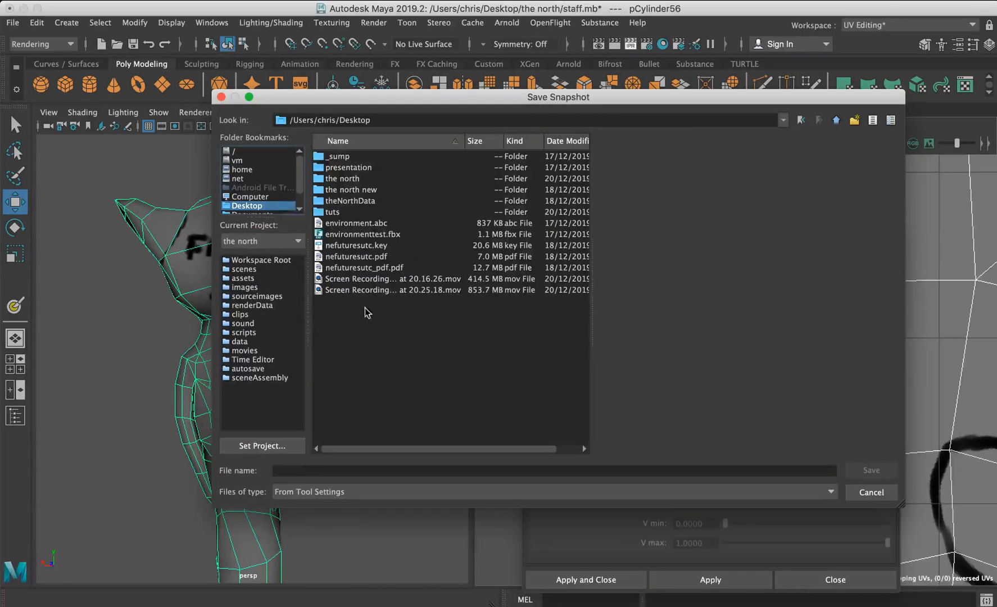
left_click(310, 475)
type("test")
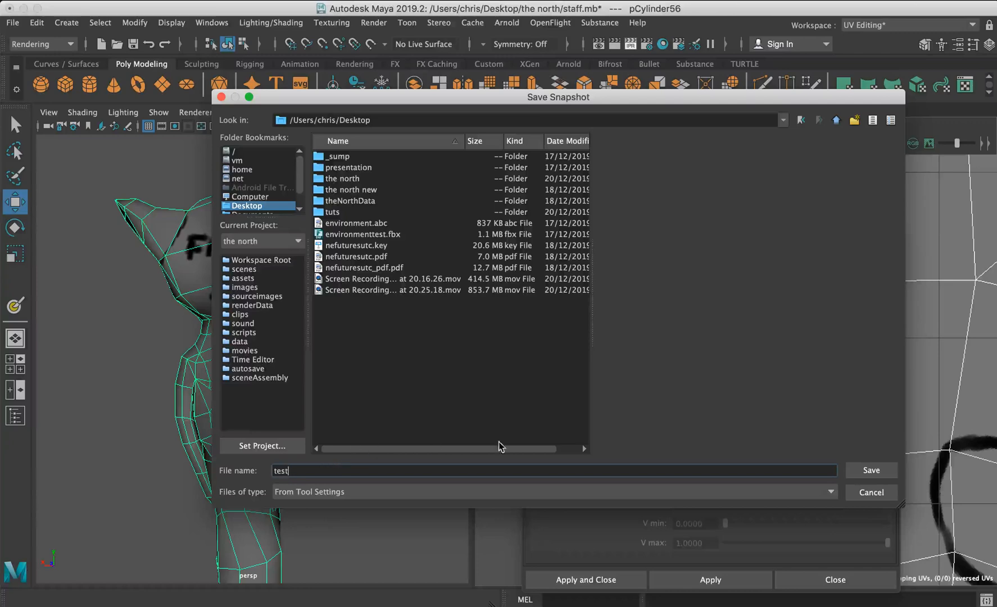
left_click(871, 471)
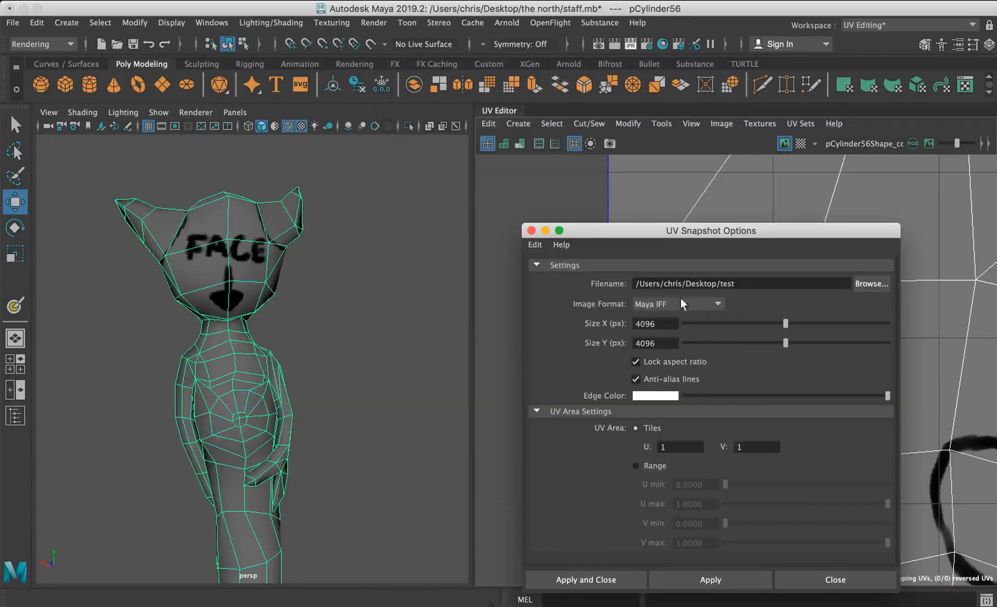
Set the snapshot size to 2048 by 2048 px with a black edge color and export it in Maya IFF format.
double_click(663, 324)
type("2048")
key("Tab")
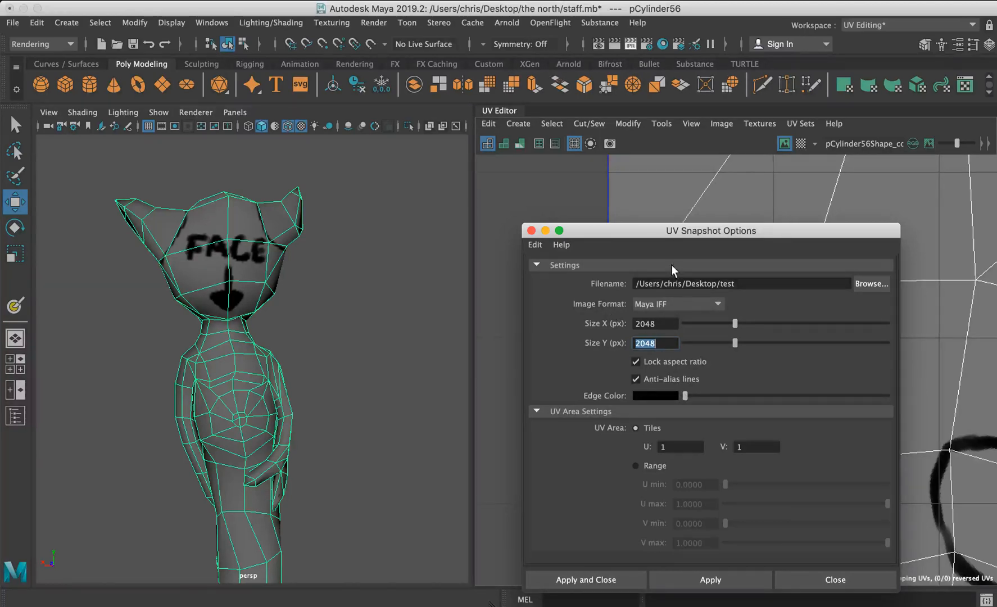
left_click_drag(684, 240, 684, 157)
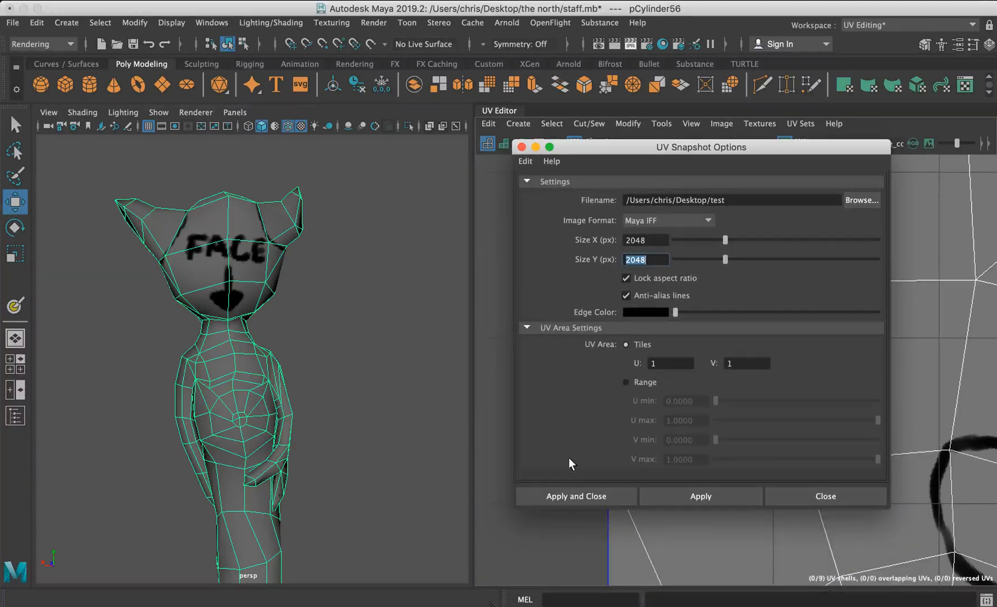
left_click(560, 497)
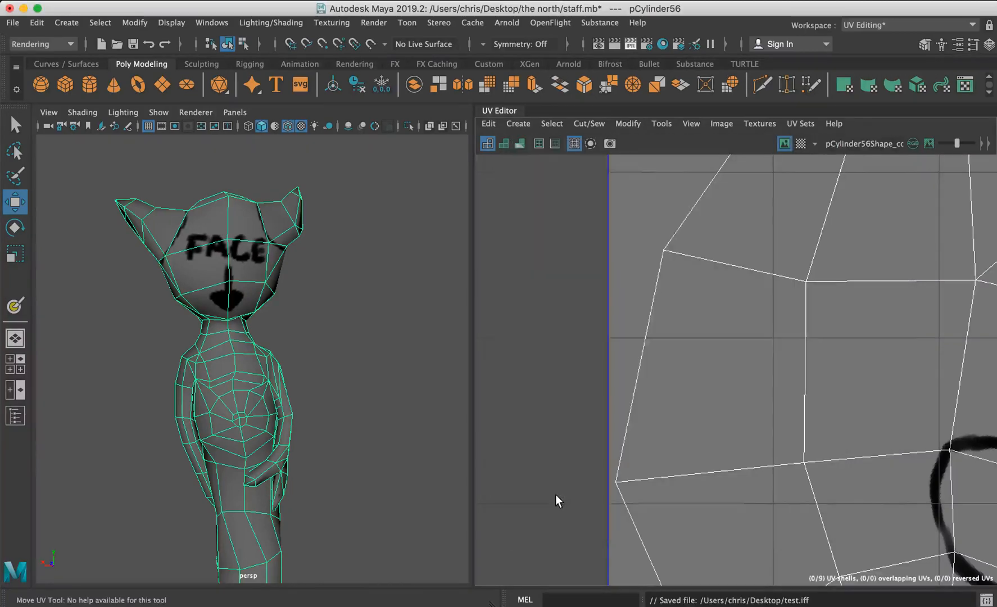
Switch to Photoshop and deselect the active layer of the open character drawing.
mouse_move(373, 604)
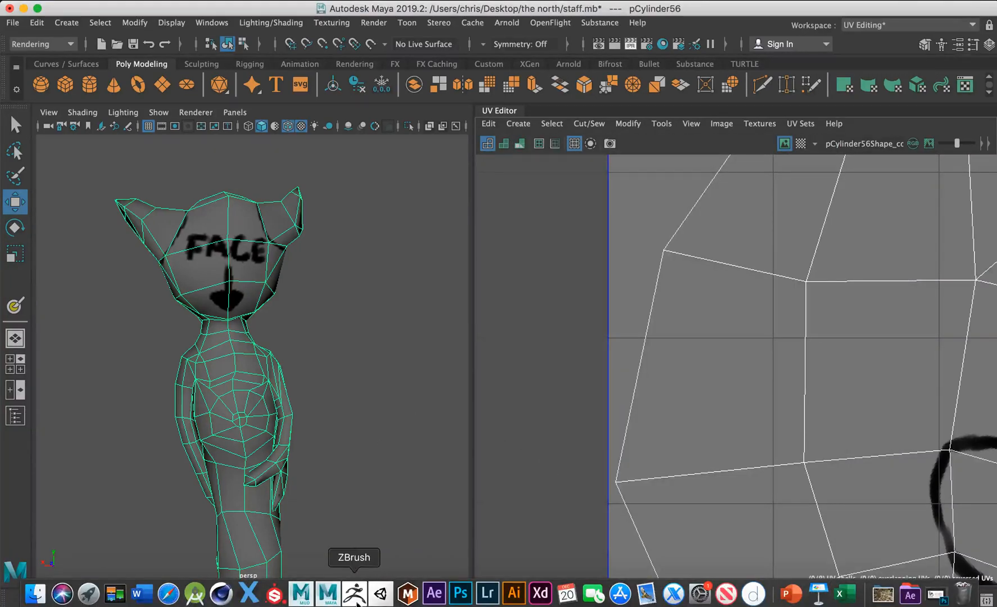
left_click(459, 589)
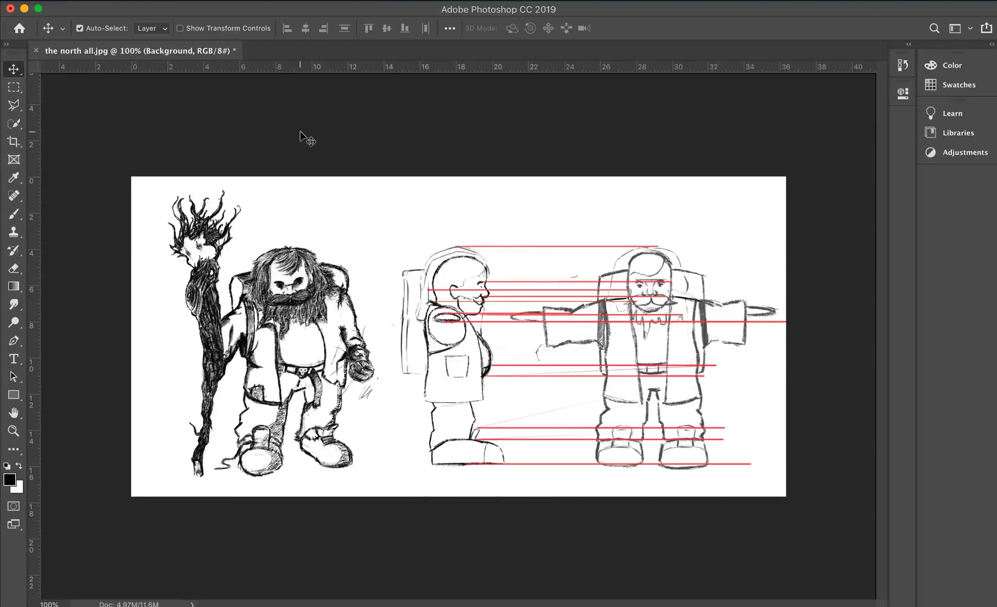
left_click(379, 142)
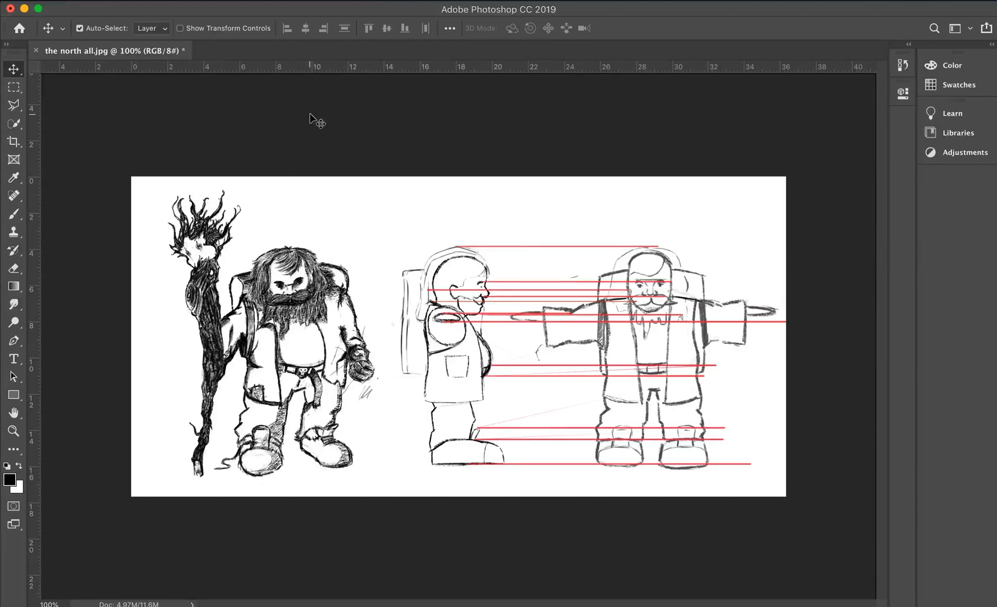
key("super")
key("super+n")
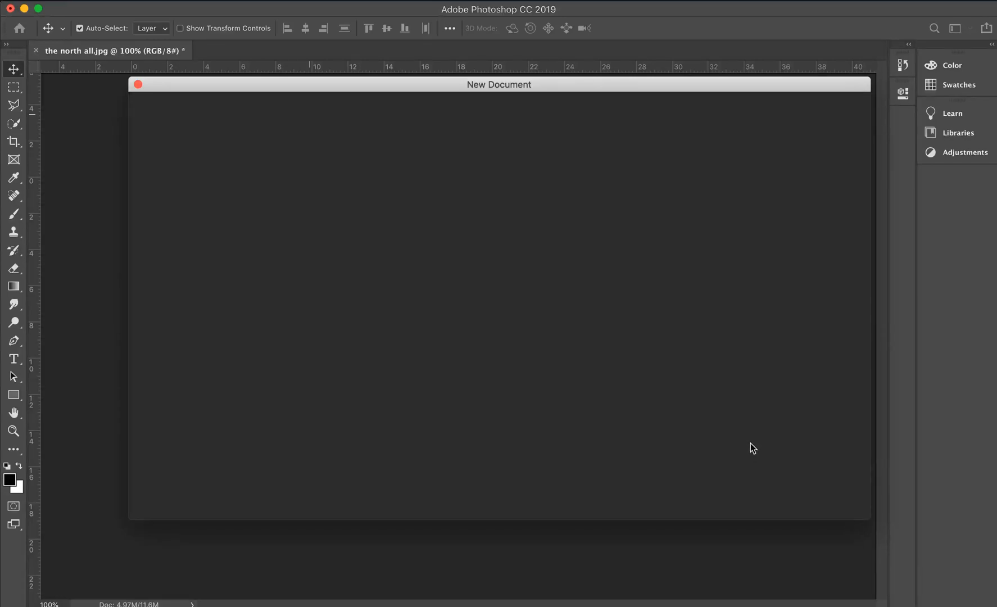
left_click(749, 490)
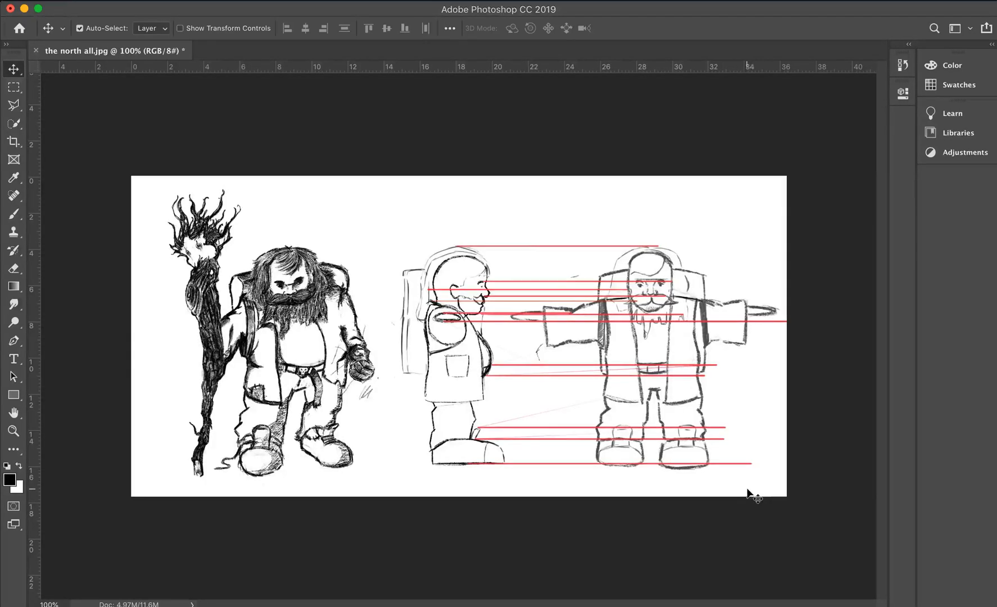
Open the exported UV snapshot test.iff from the Desktop in Photoshop.
key("super+o")
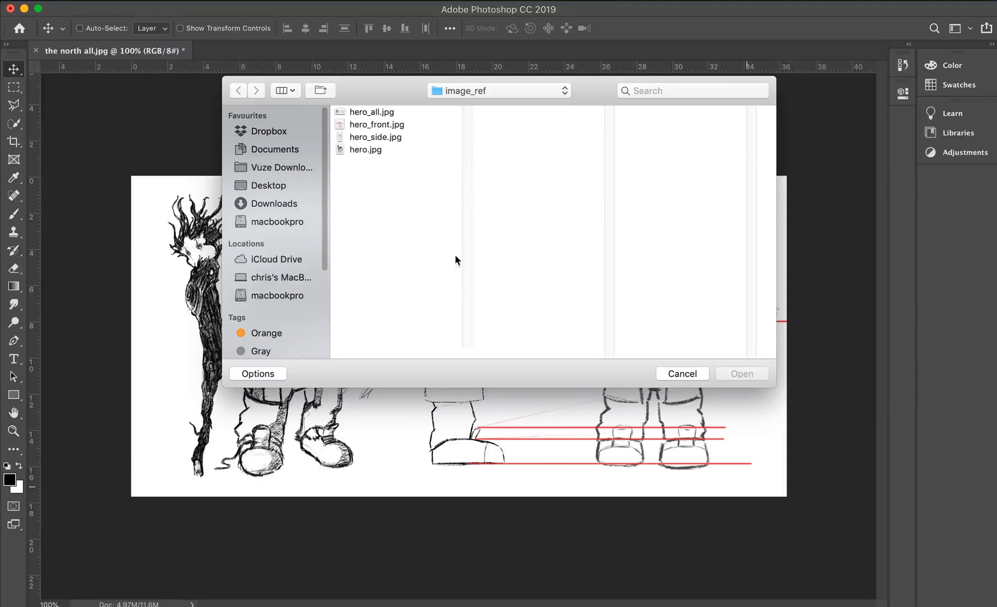
left_click(275, 188)
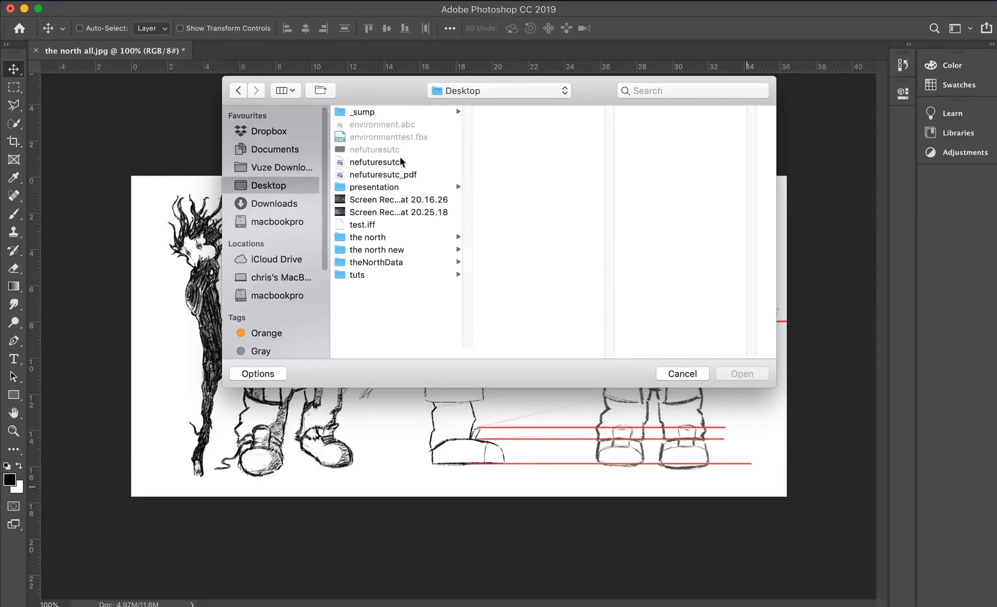
left_click(372, 224)
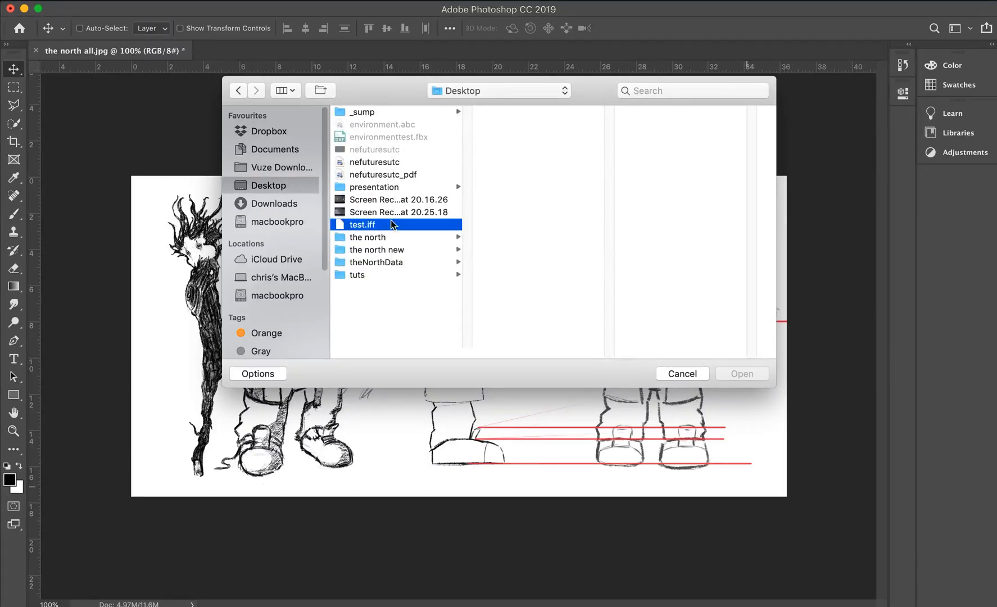
left_click(743, 375)
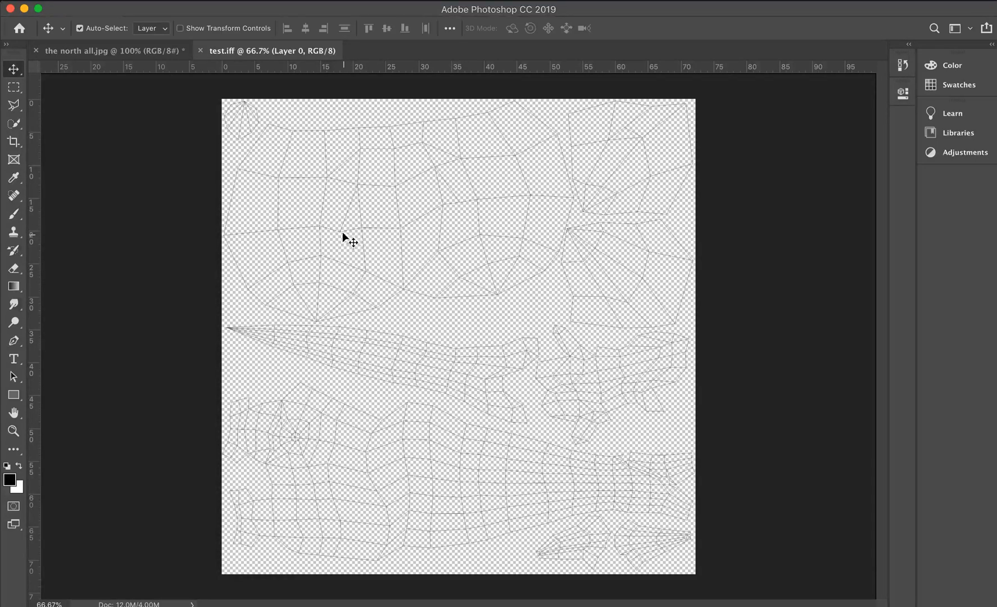
Minimize Photoshop to return to Maya and deselect the figure in the perspective view.
left_click(24, 9)
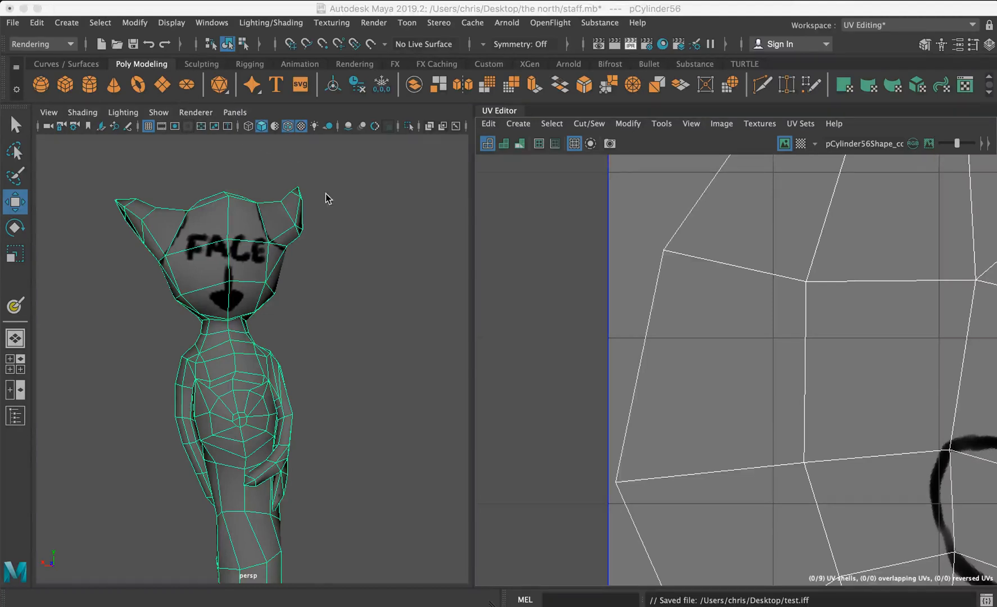
left_click(322, 270)
left_click(320, 274)
left_click_drag(348, 287, 246, 263, "alt")
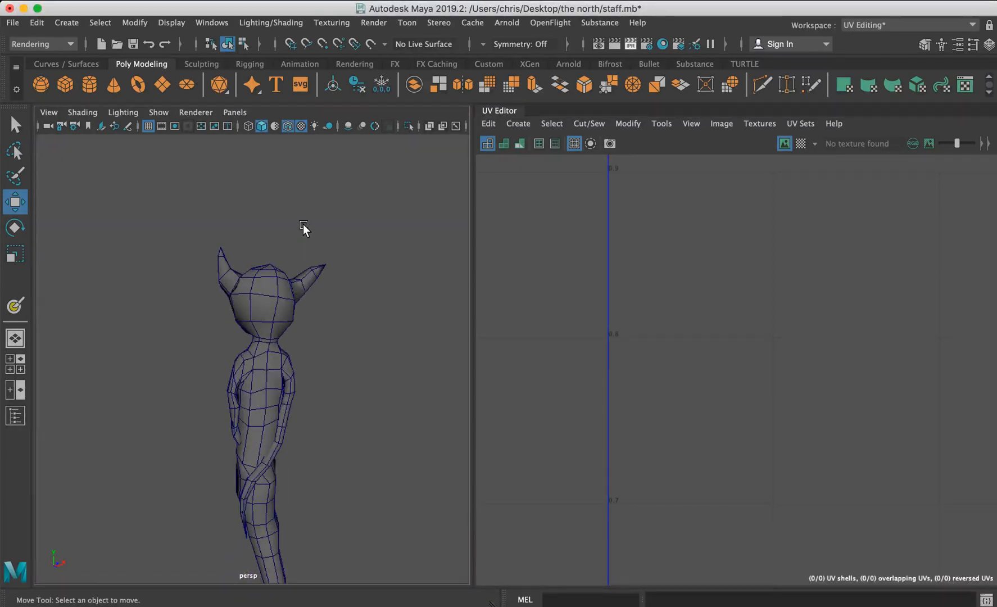